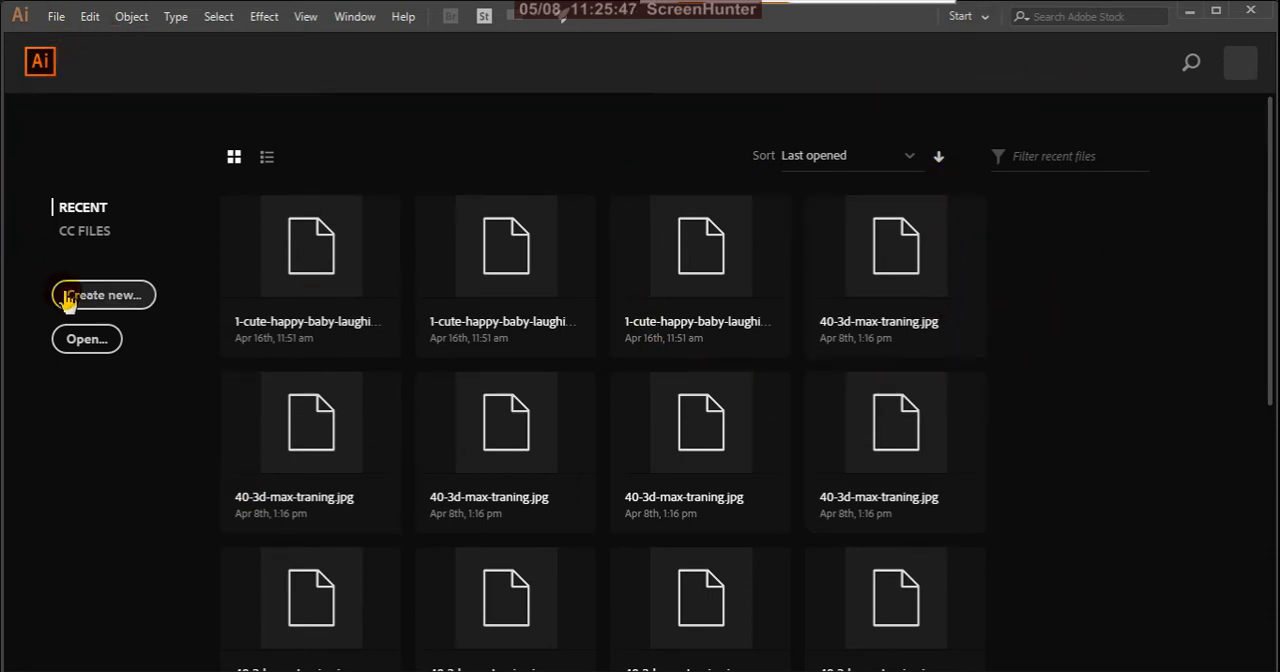
Step: Create a new A4 portrait Print document in millimetres with one artboard and CMYK colour mode
left_click(97, 298)
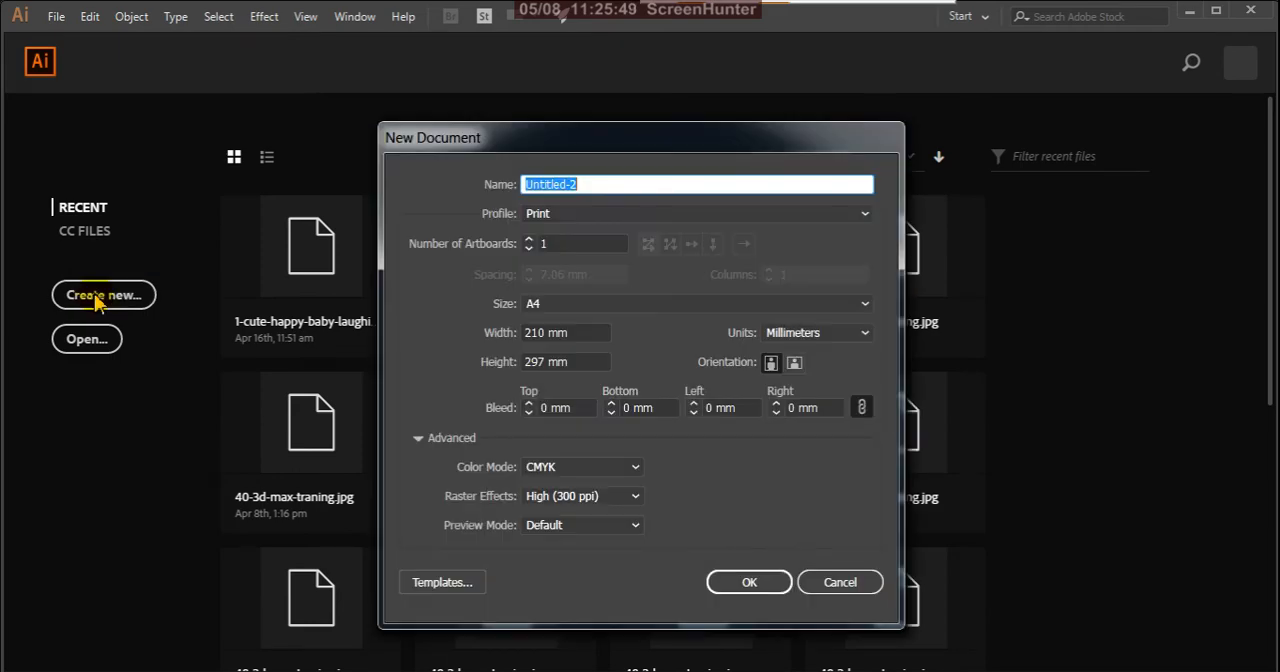
left_click(740, 583)
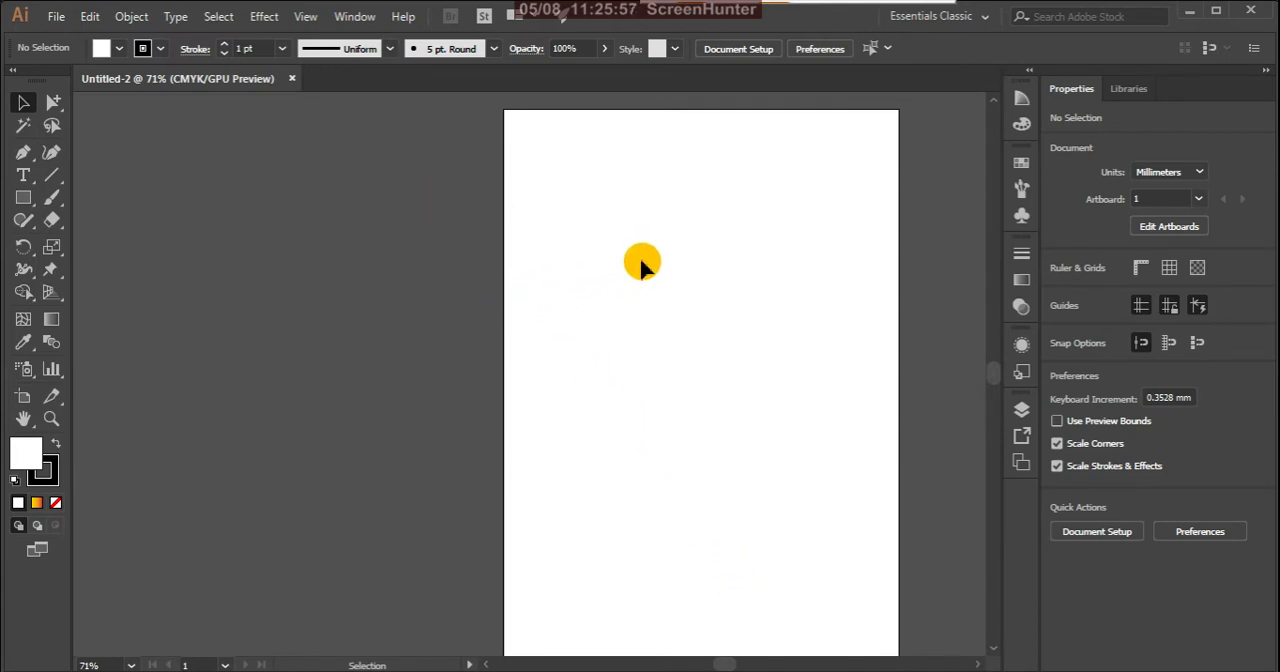
key("h")
left_click_drag(769, 291, 635, 294)
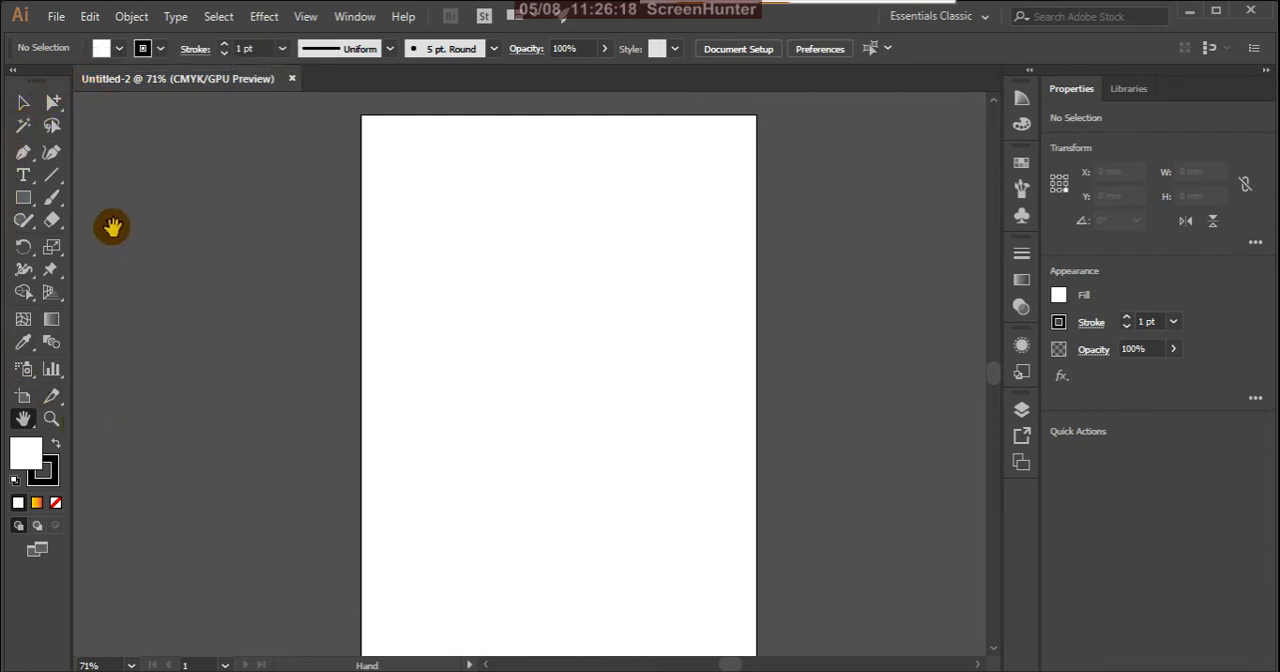
Step: Draw a rectangle about 101 × 80 mm near the middle of the artboard with the red fill F70808
left_click(24, 199)
left_click_drag(26, 203, 77, 203)
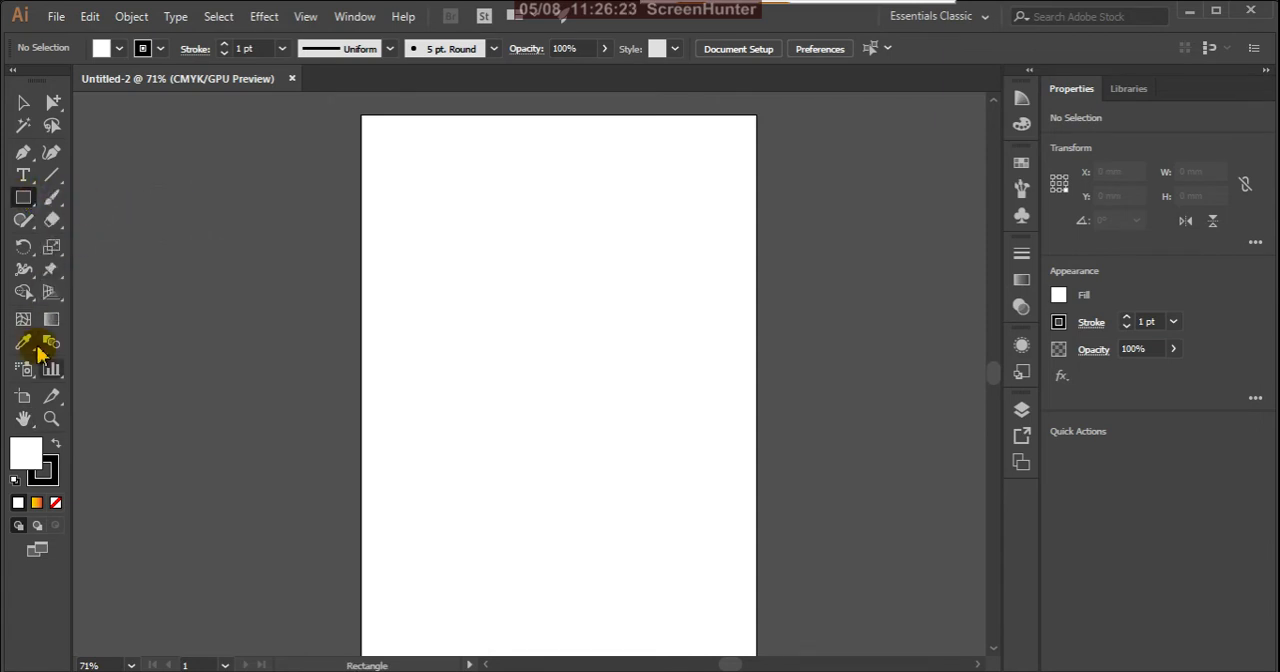
double_click(26, 451)
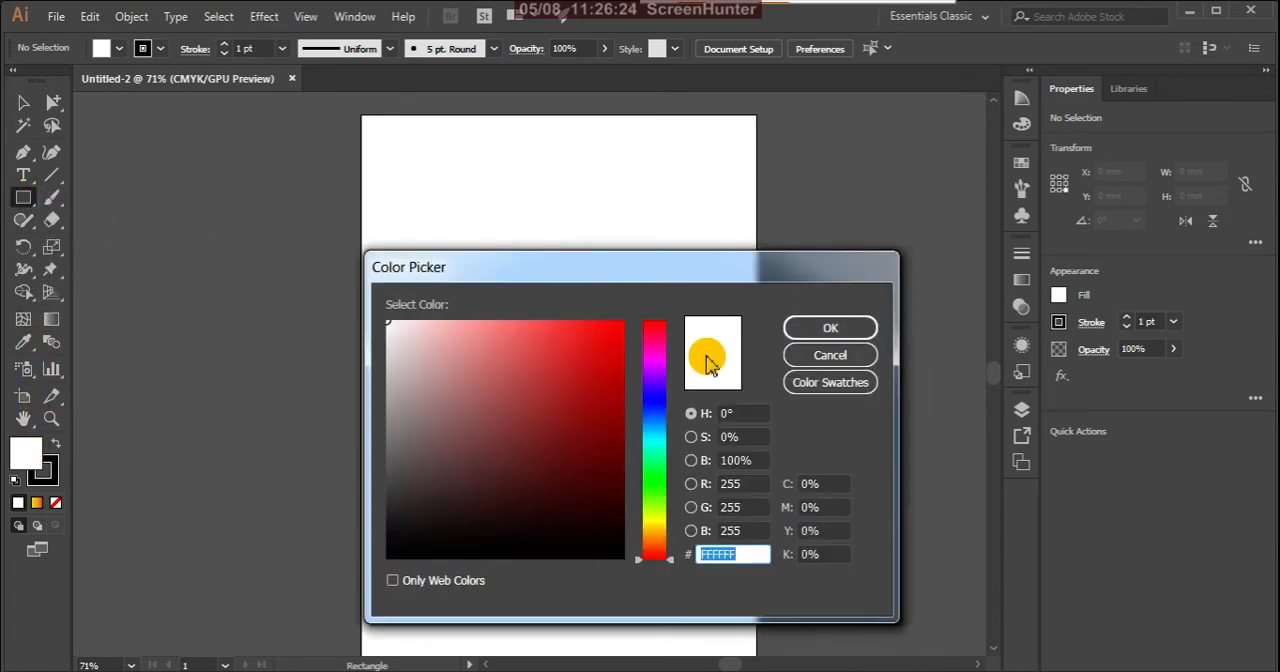
left_click(617, 328)
left_click(805, 332)
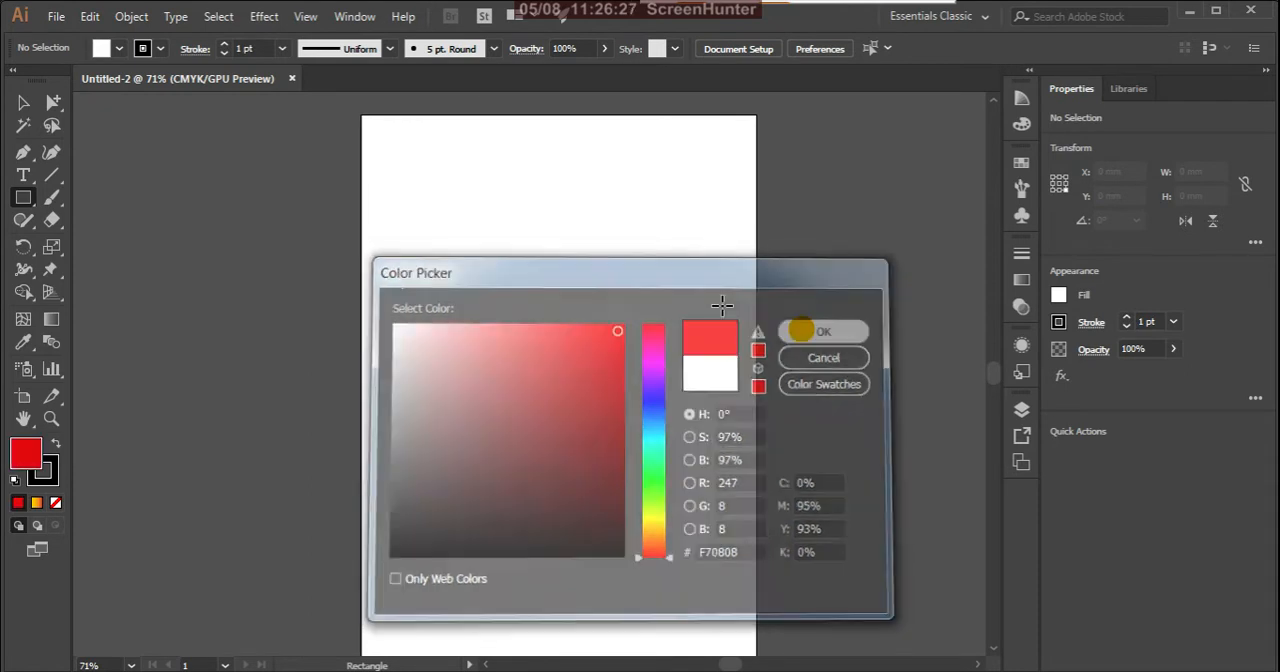
left_click_drag(450, 303, 641, 453)
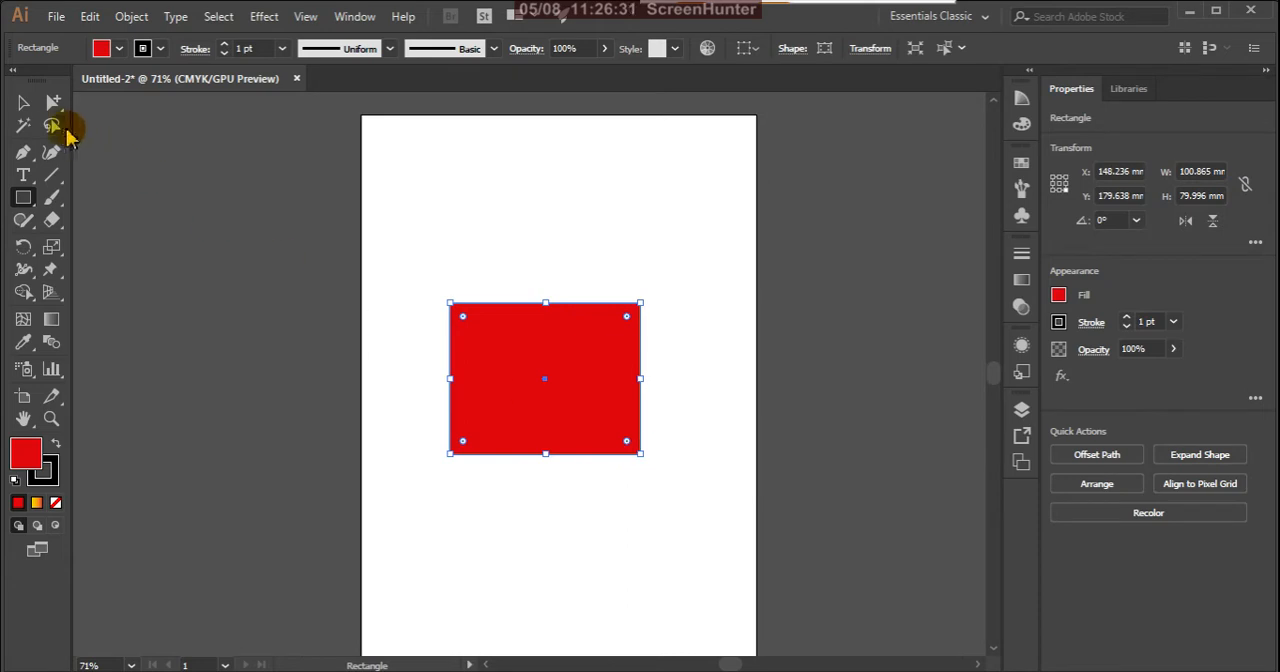
Step: Widen the red rectangle to about 113 mm by moving its right edge with the Selection tool, and deselect it
left_click(24, 102)
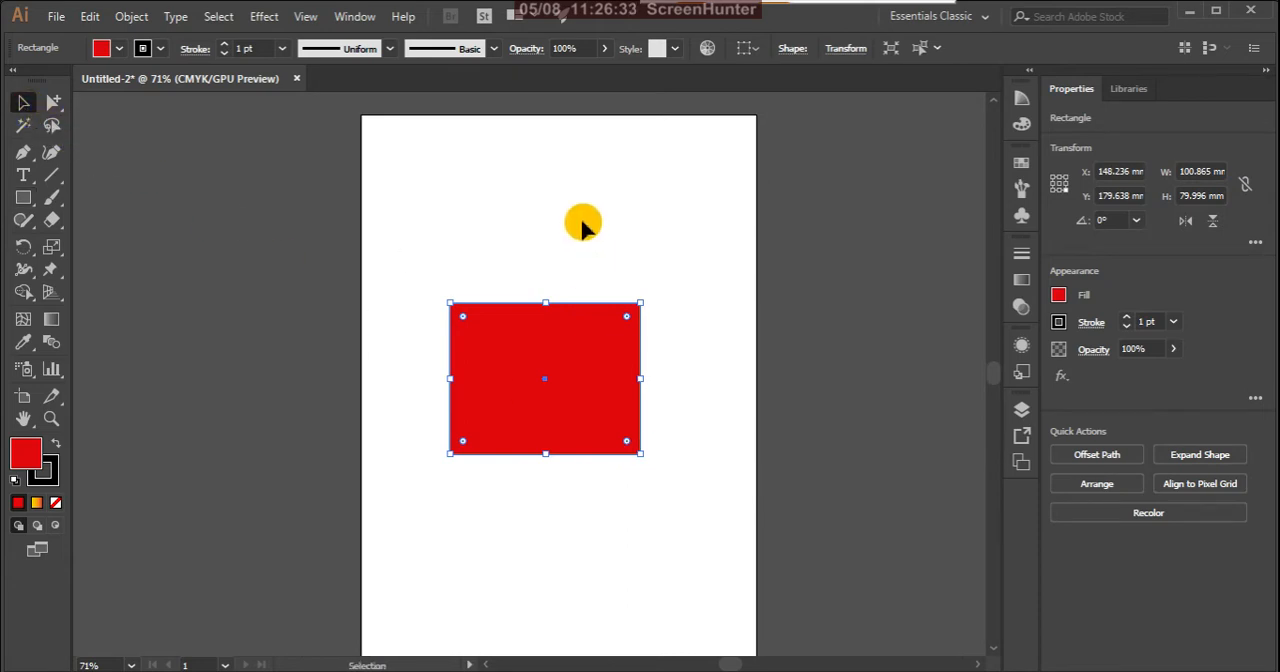
left_click(54, 102)
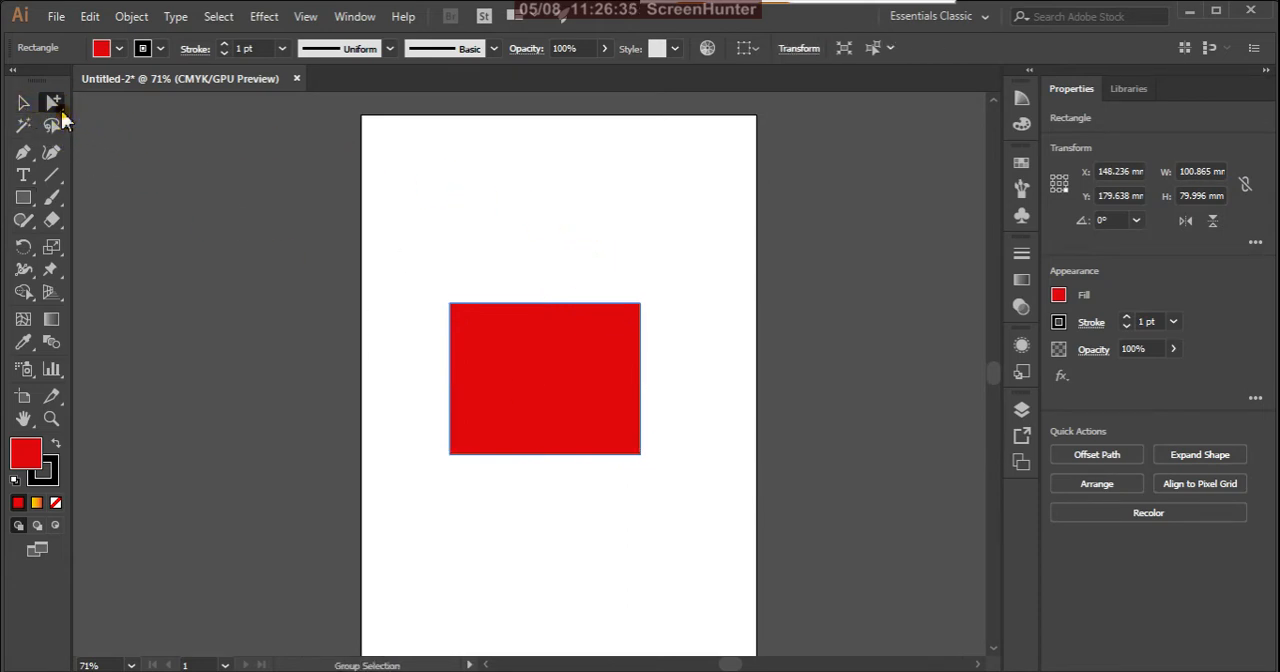
left_click(23, 102)
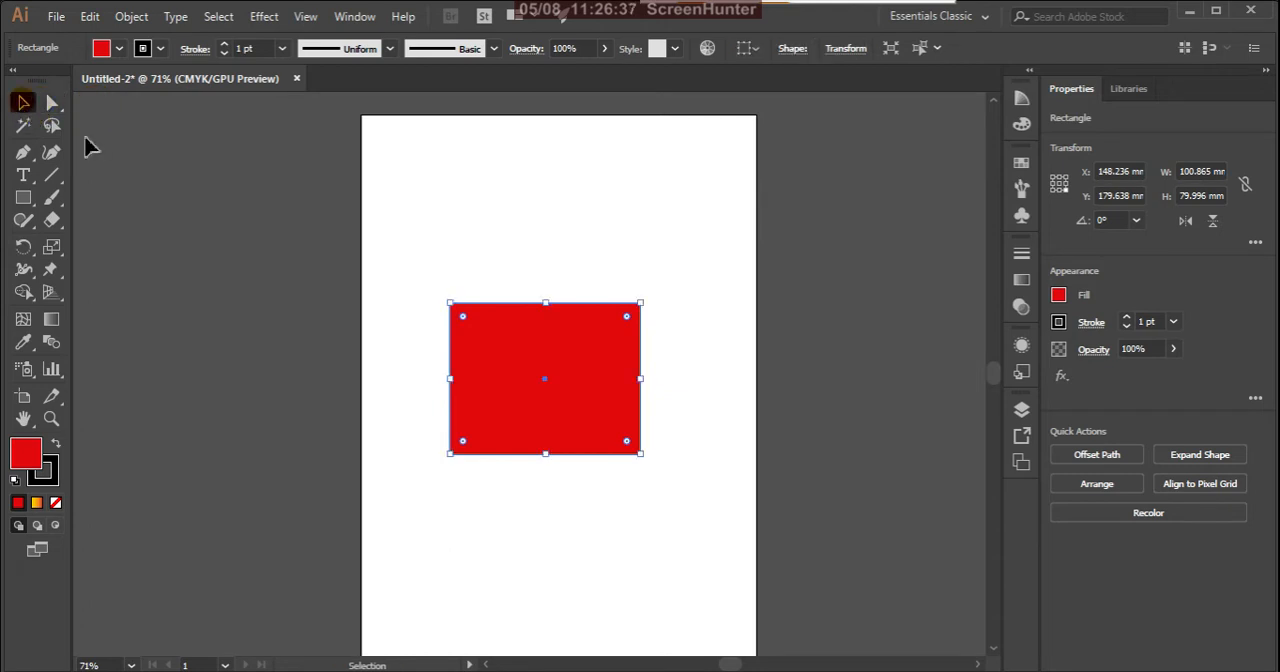
left_click(586, 204)
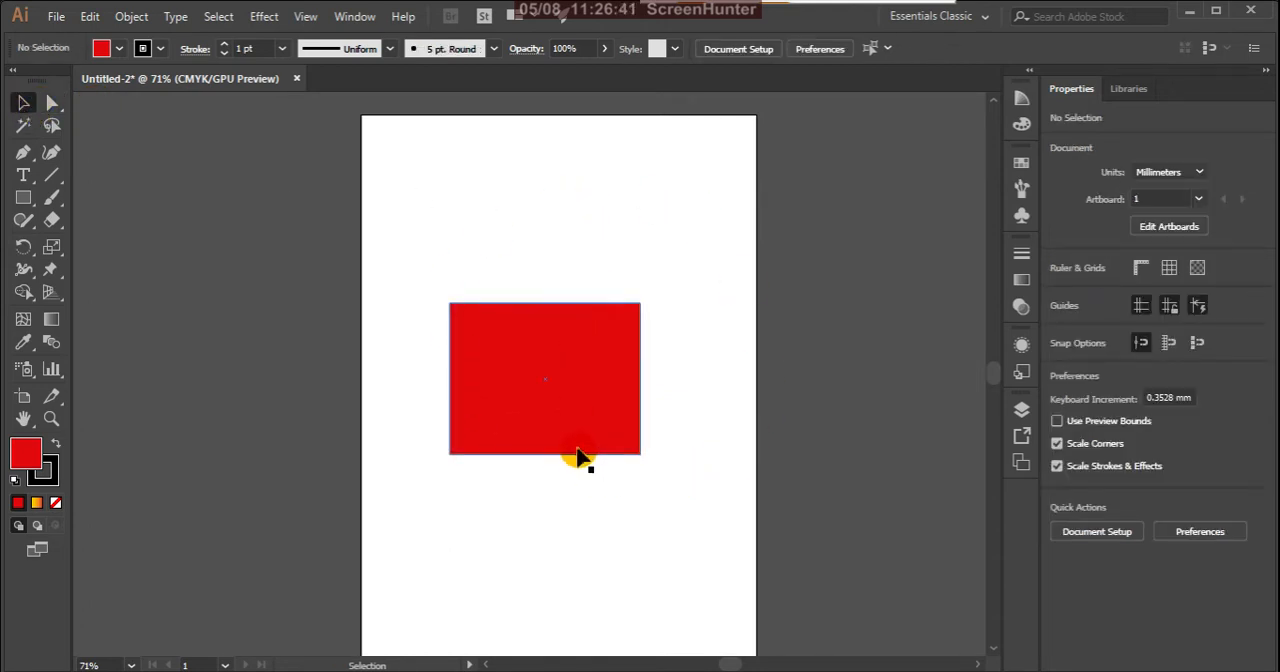
left_click(605, 402)
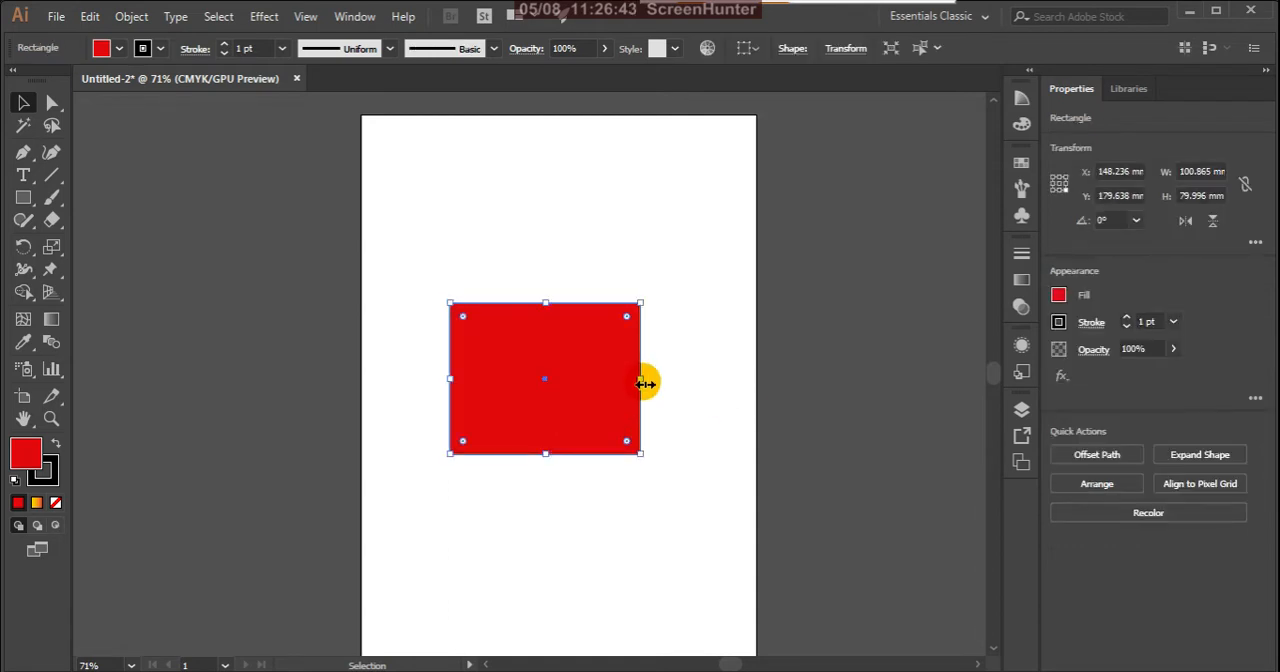
left_click_drag(646, 381, 666, 380)
left_click(682, 233)
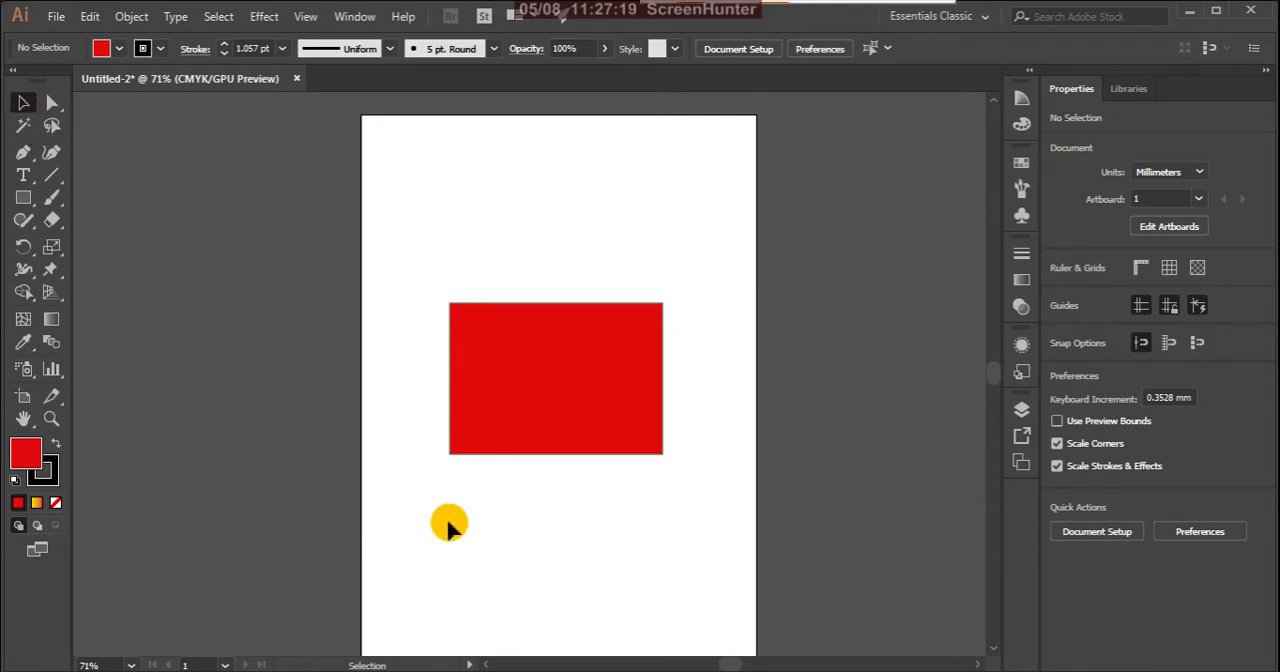
Step: Move the red rectangle slightly up and left on the artboard and deselect it
left_click(621, 352)
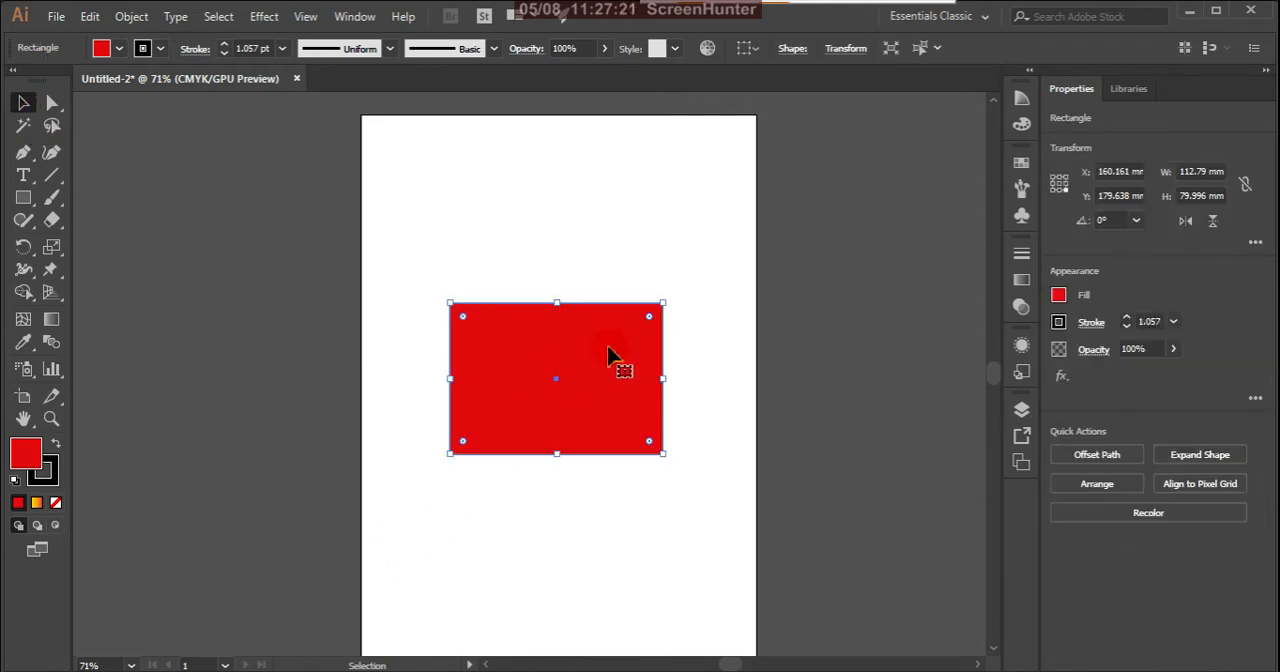
mouse_move(604, 356)
left_mouse_down()
mouse_move(597, 273)
mouse_move(599, 375)
left_mouse_up()
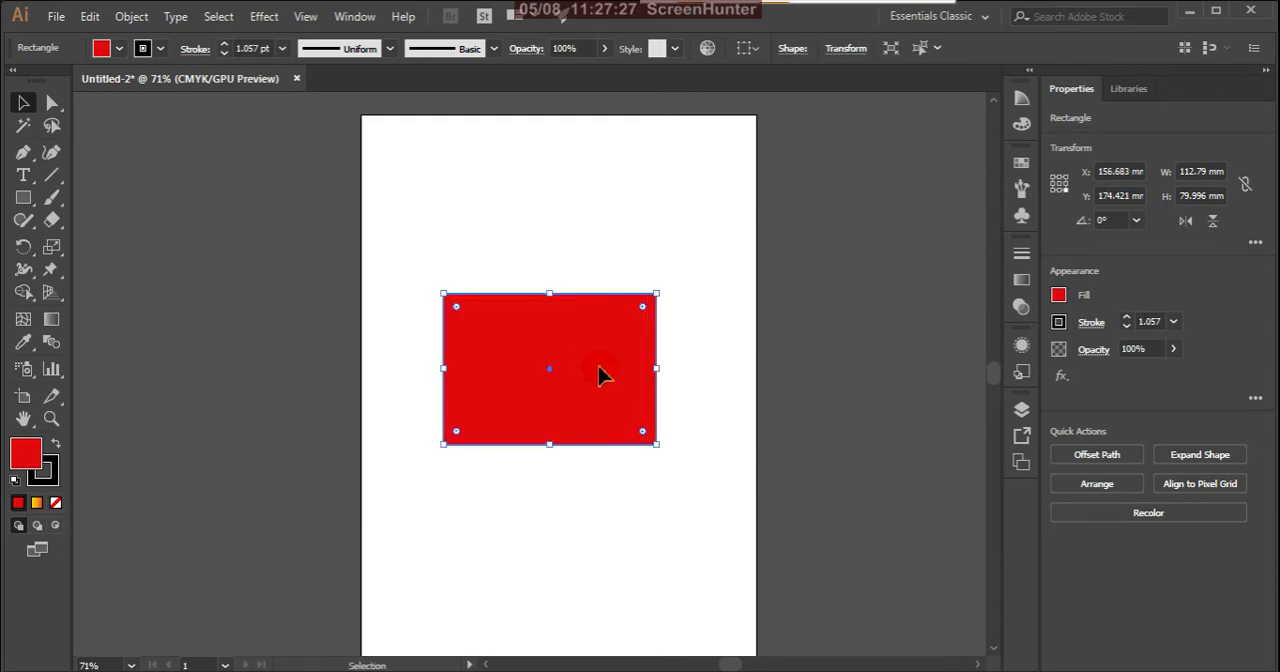
left_click(412, 347)
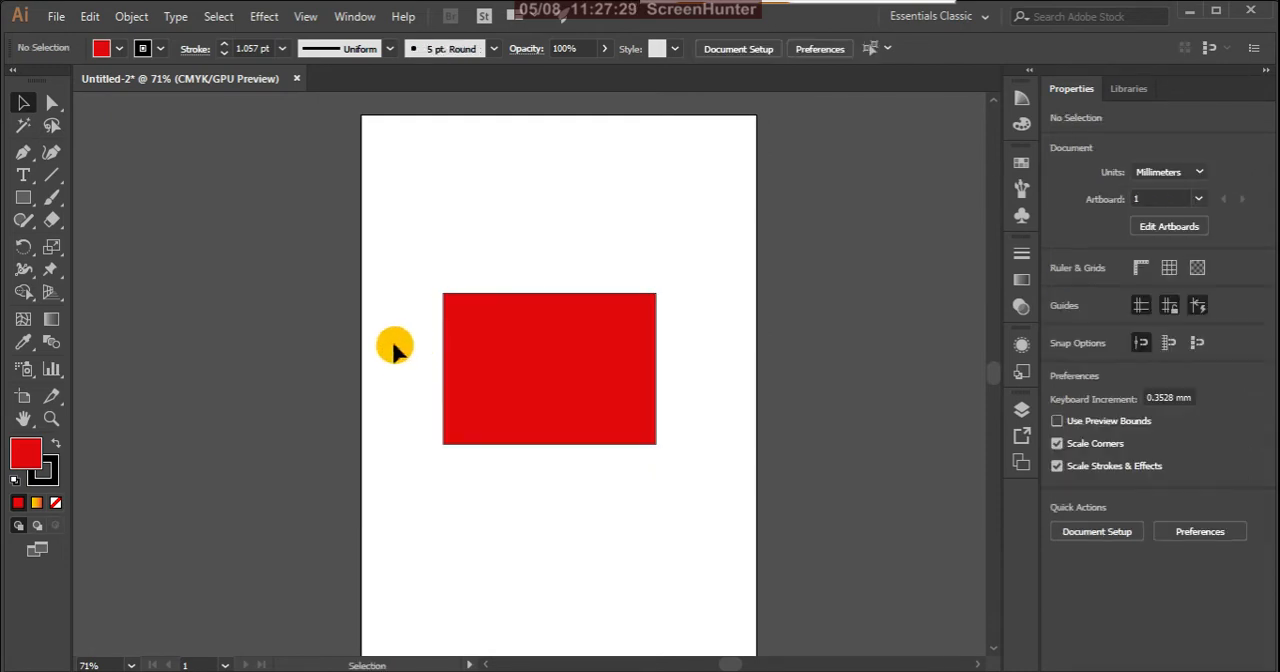
Step: Resize the red rectangle from its upper-right corner to about 97 × 58 mm
left_click(495, 348)
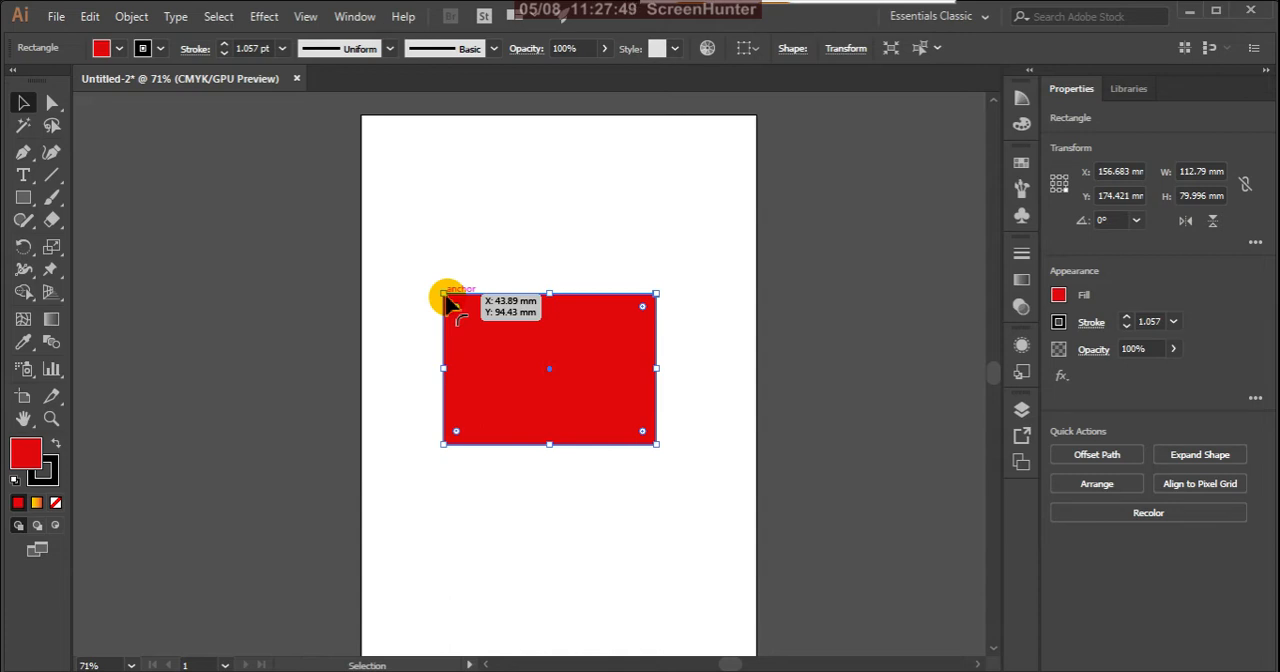
scroll(447, 303, "up", 3)
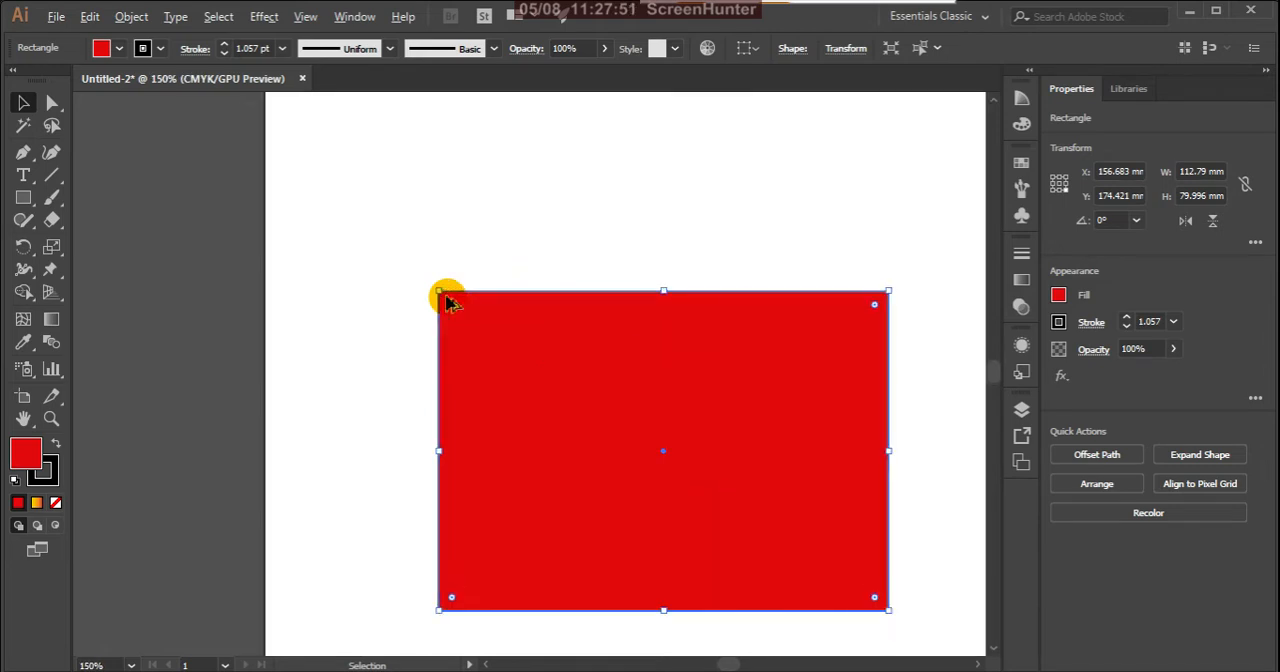
scroll(447, 303, "up", 1)
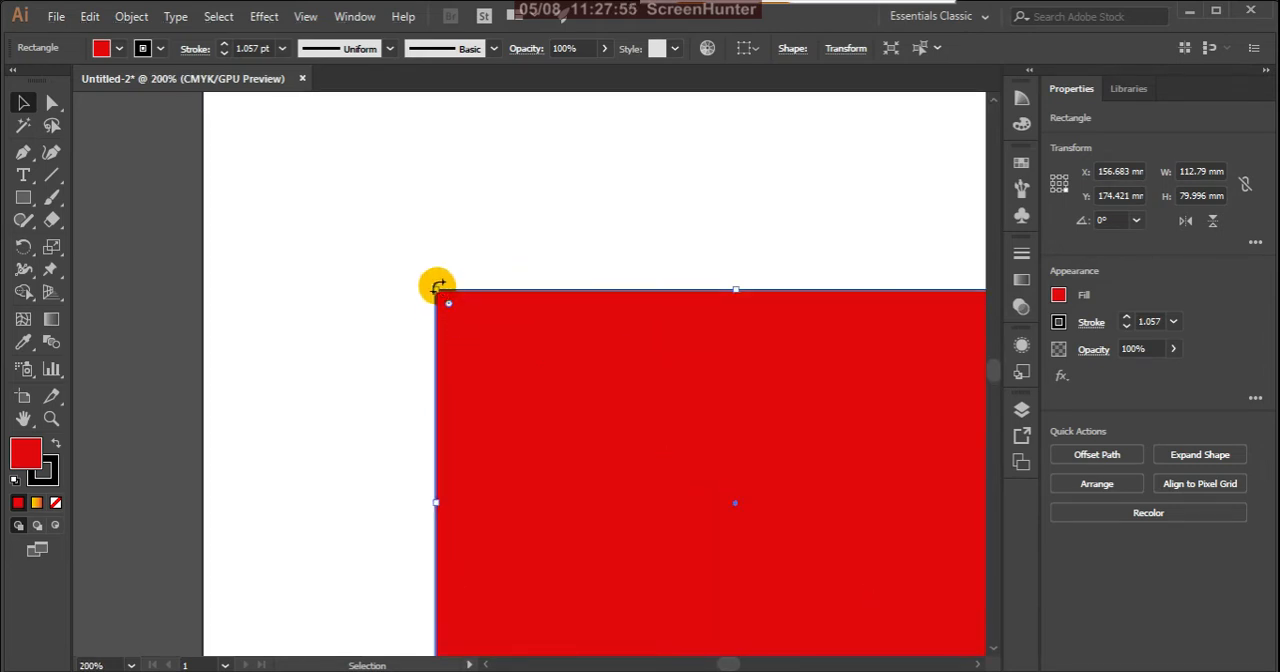
scroll(440, 290, "down", 2)
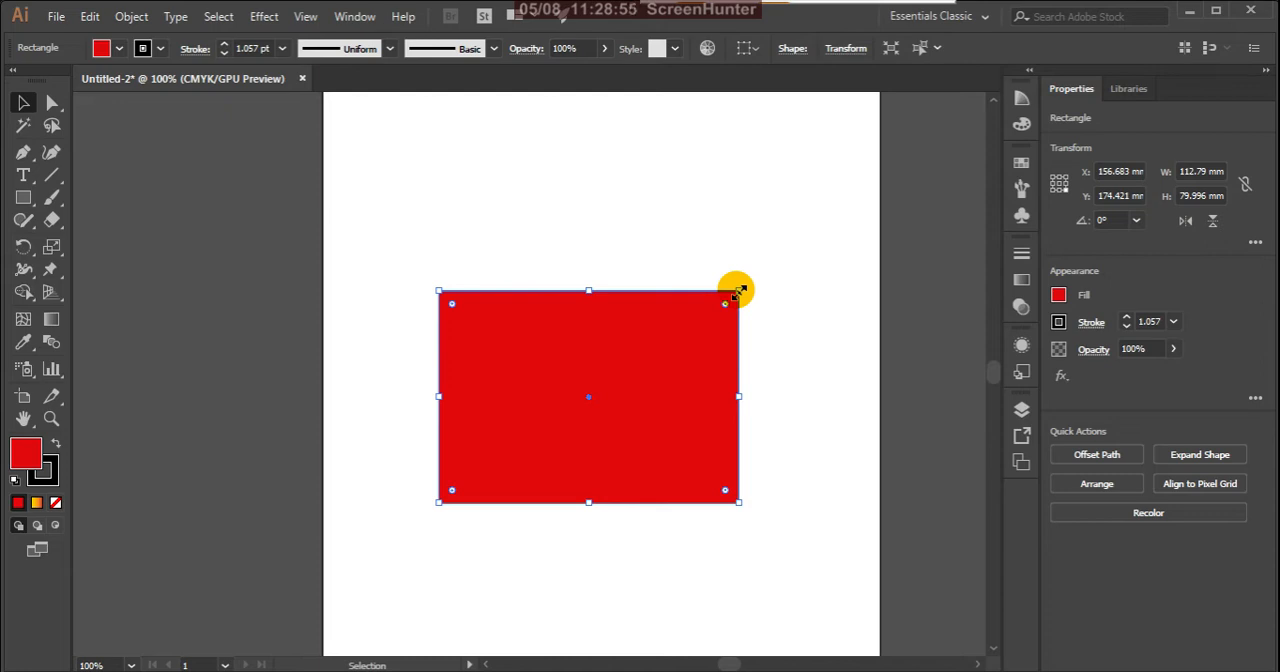
left_click_drag(739, 291, 780, 205)
mouse_move(641, 337)
left_mouse_down()
mouse_move(586, 423)
mouse_move(872, 397)
mouse_move(751, 314)
mouse_move(697, 149)
mouse_move(718, 418)
mouse_move(838, 403)
mouse_move(766, 263)
mouse_move(760, 200)
mouse_move(690, 410)
mouse_move(823, 406)
mouse_move(809, 167)
mouse_move(632, 378)
mouse_move(648, 384)
mouse_move(696, 351)
left_mouse_up()
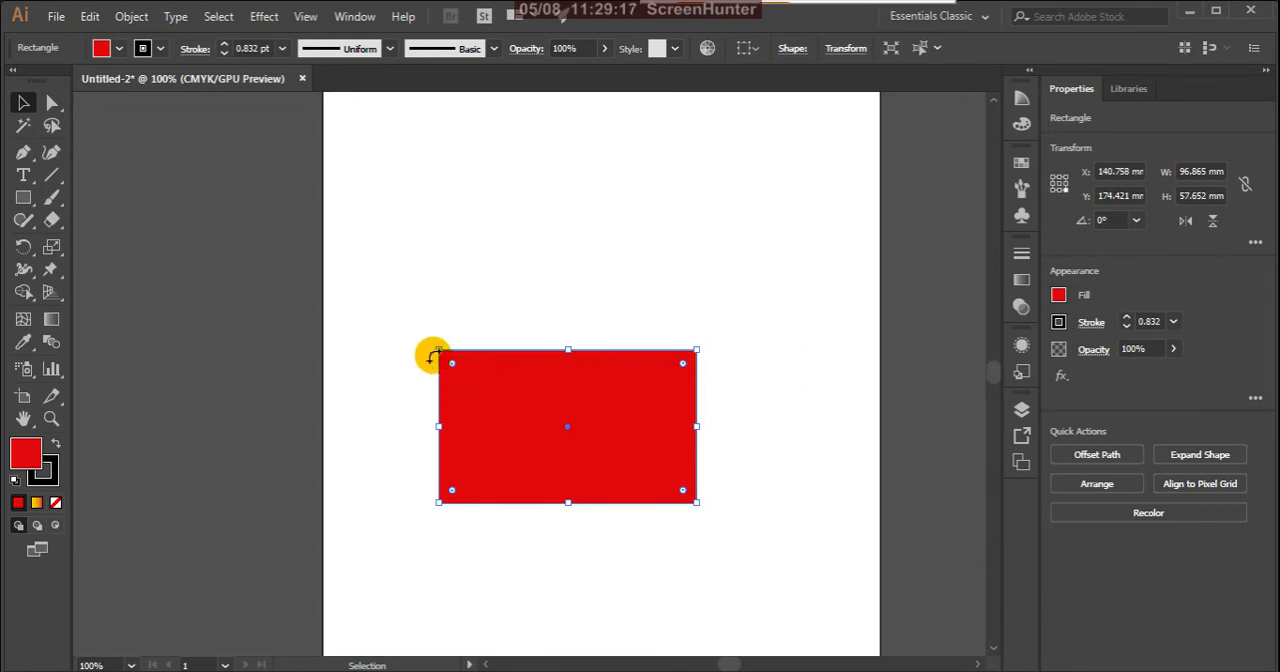
Step: Resize the rectangle freely from its different corners to about 80 × 65 mm and place it around the artboard's middle
left_click_drag(437, 350, 378, 160)
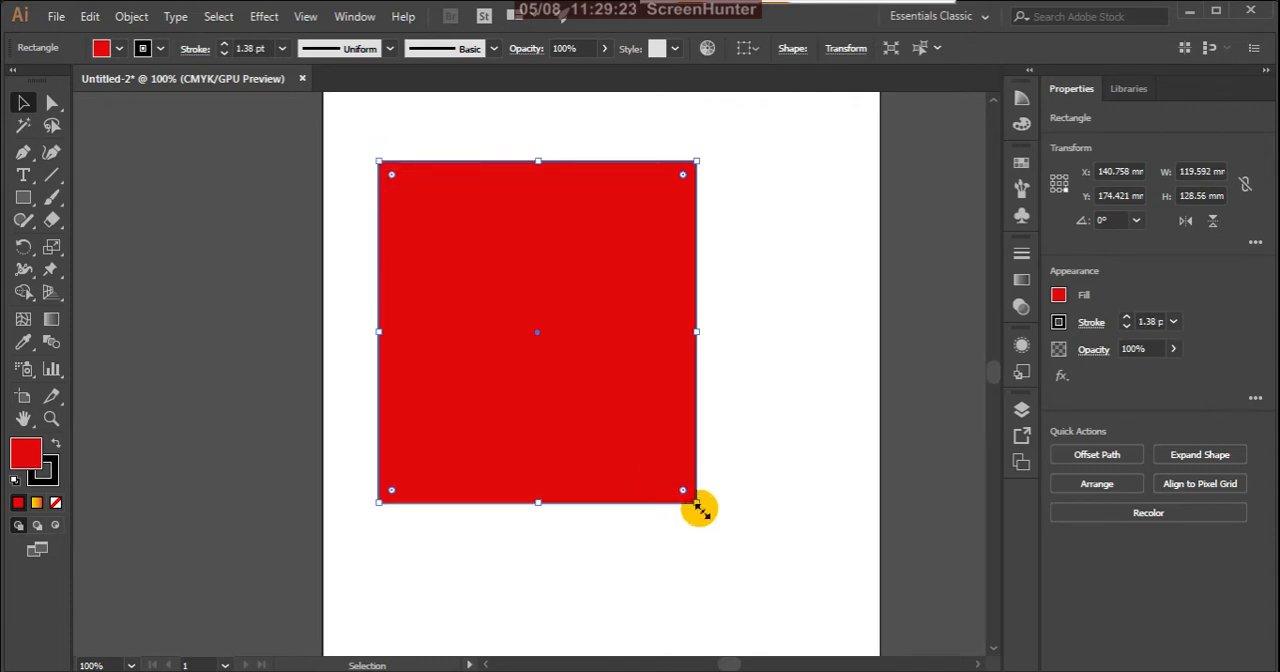
left_click_drag(697, 503, 777, 567)
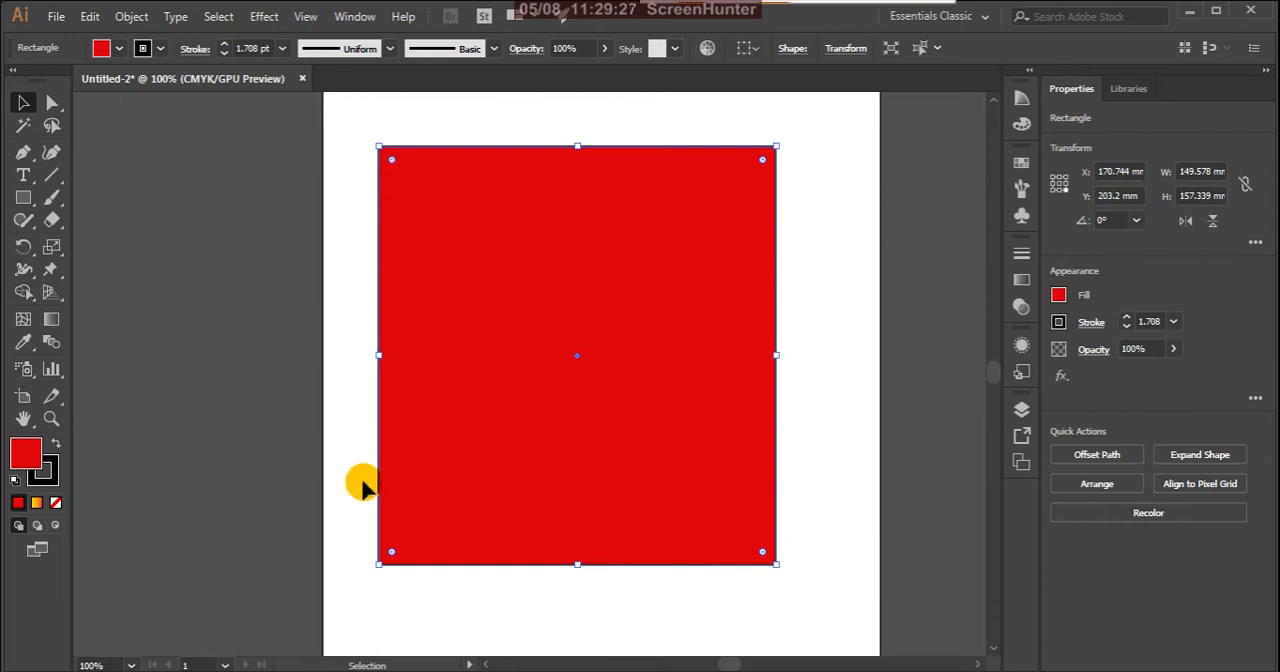
left_click_drag(380, 568, 472, 437)
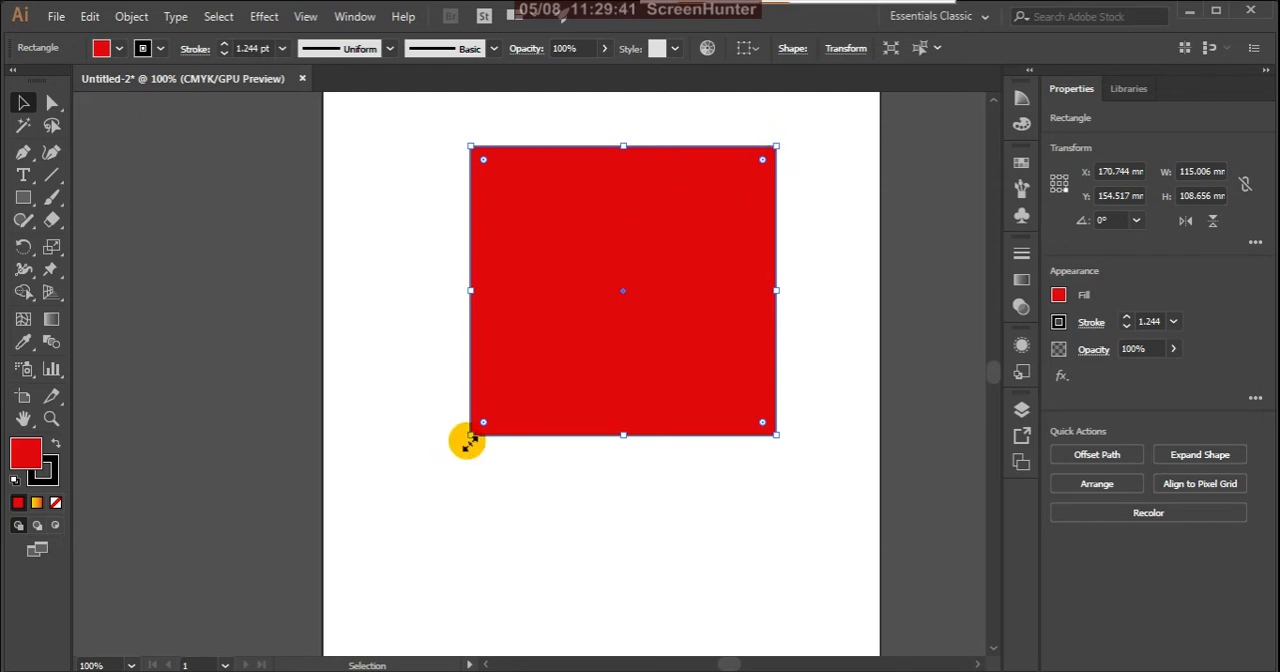
left_click_drag(778, 147, 688, 266)
left_click_drag(617, 352, 622, 392)
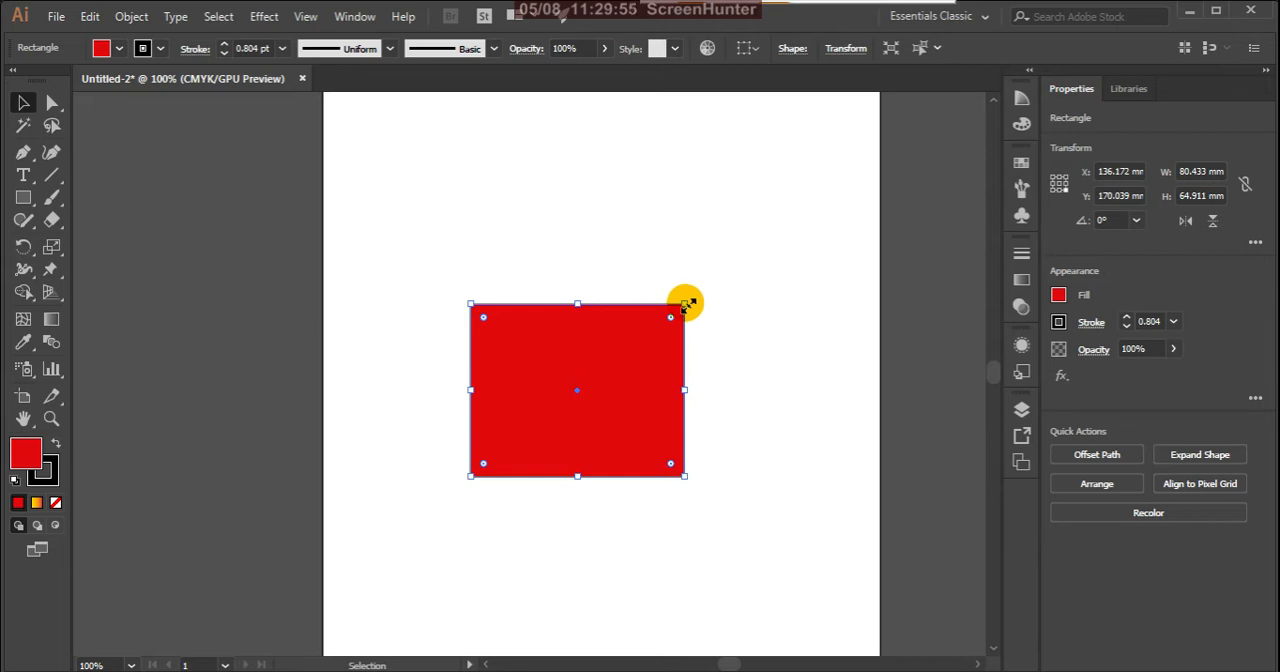
Step: Scale the rectangle from its right-hand corners to about 63 × 55 mm and move it up and to the right
left_click_drag(687, 304, 651, 367)
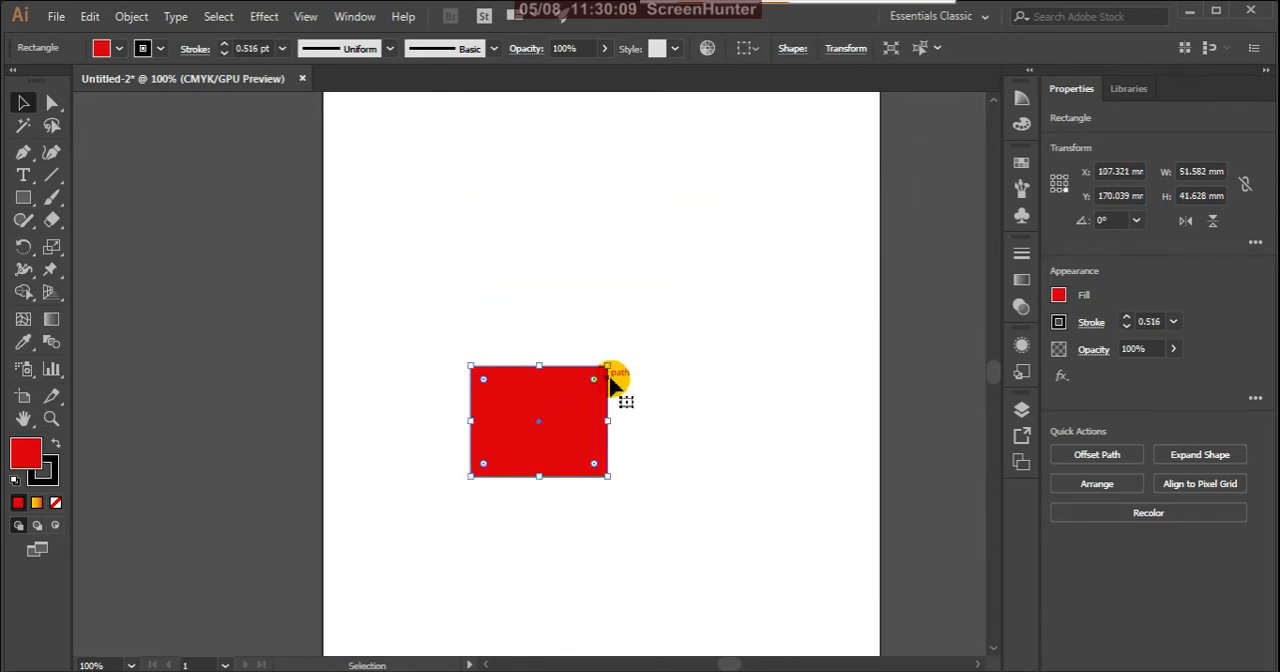
left_click_drag(608, 366, 660, 374)
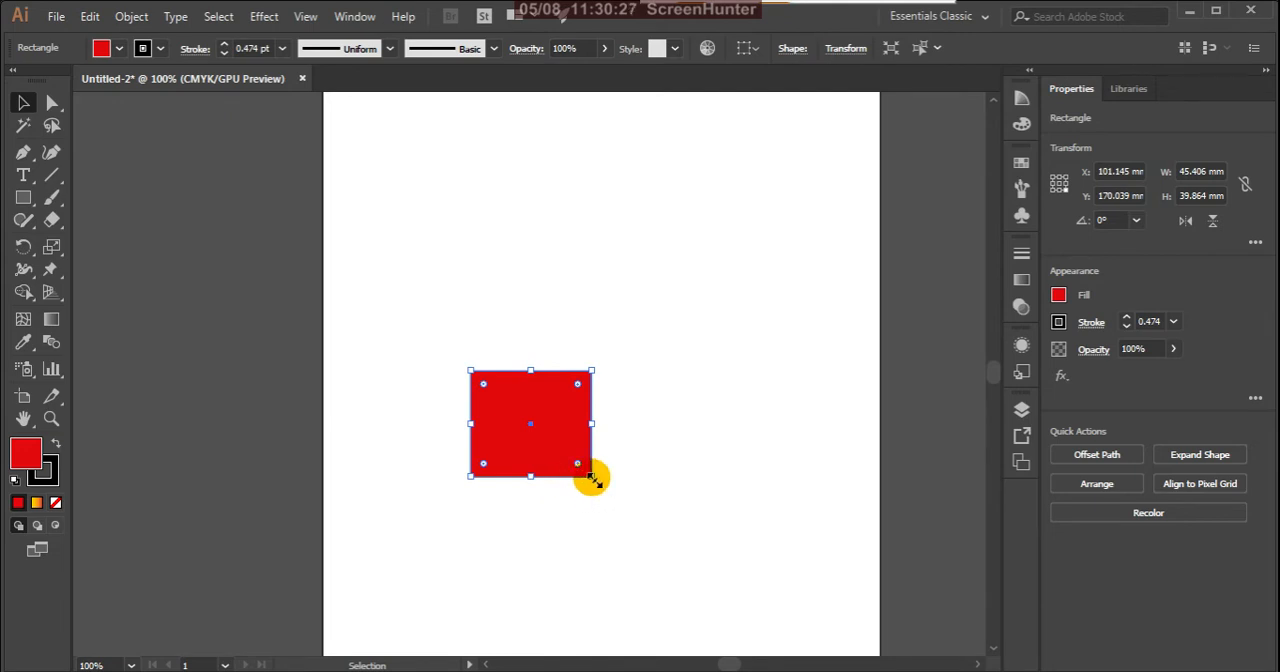
left_click_drag(591, 476, 690, 524)
left_click_drag(573, 422, 600, 344)
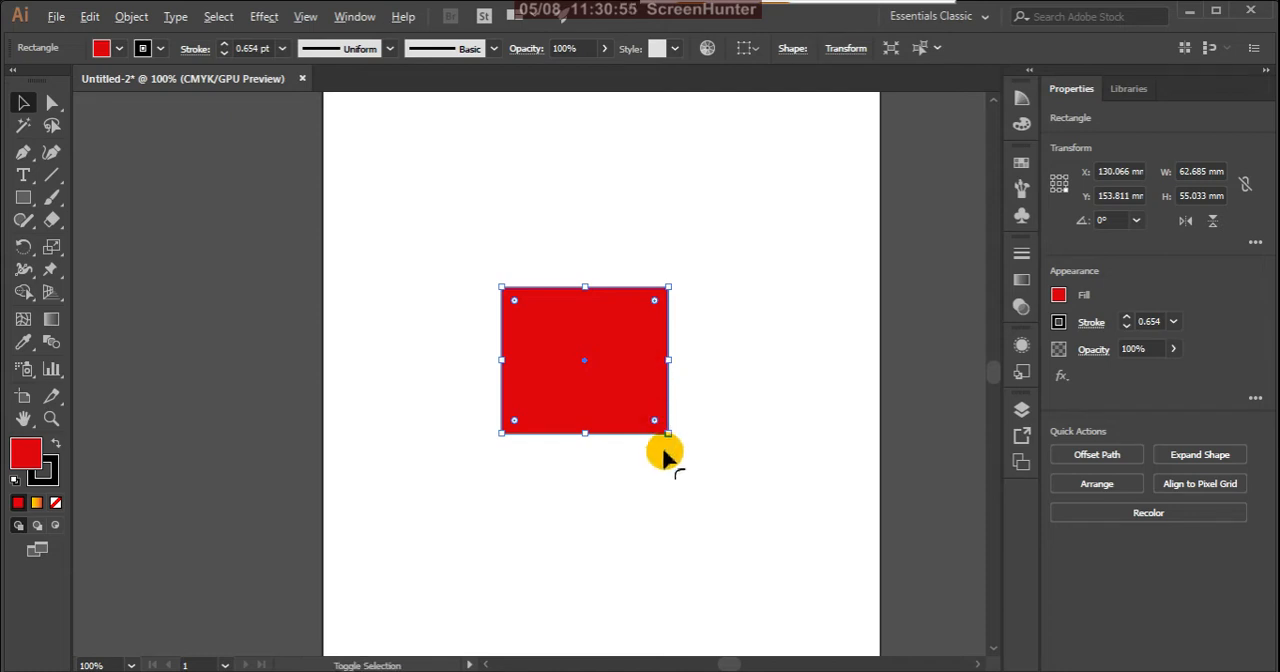
Step: Scale the rectangle proportionally around its centre to about 76 × 66 mm and move it slightly down and right
left_click_drag(670, 435, 646, 420)
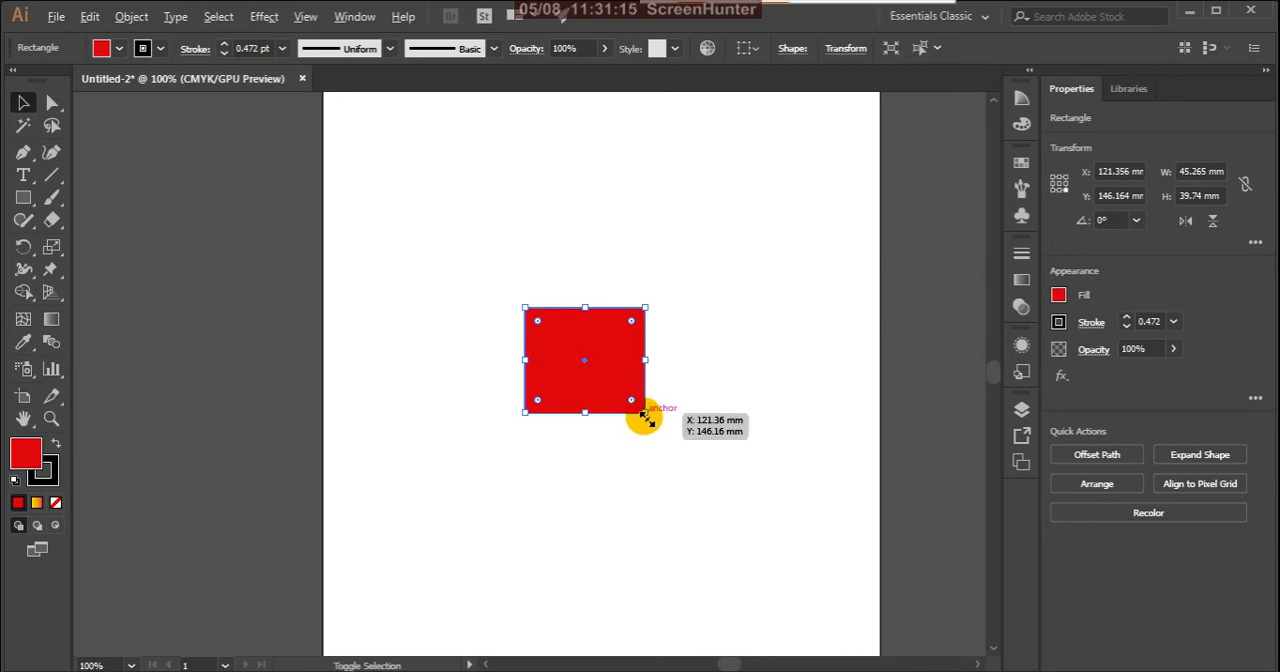
left_click_drag(645, 413, 686, 449)
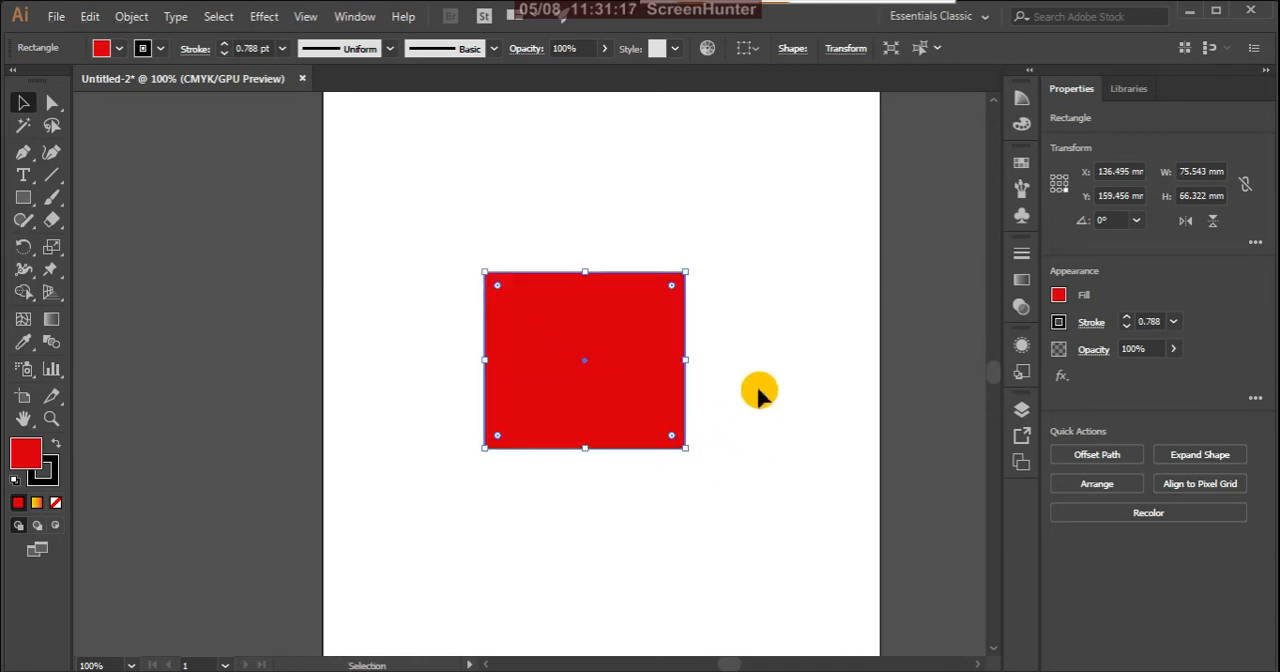
left_click_drag(624, 357, 637, 381)
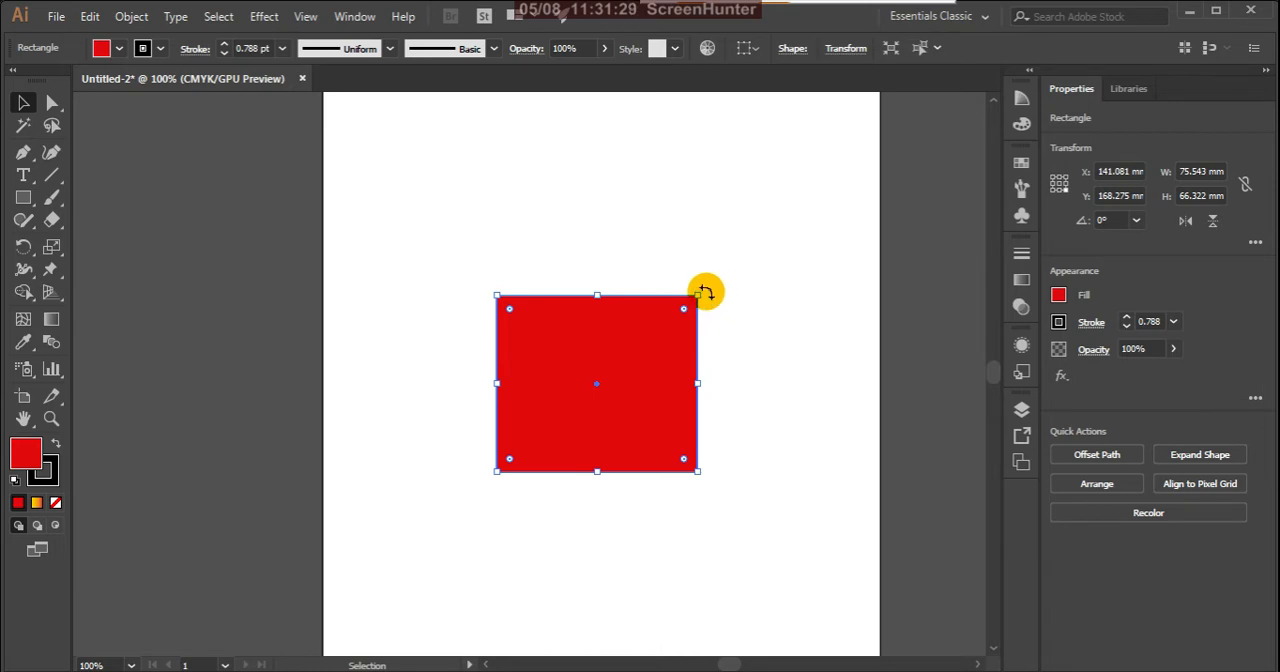
Step: Try rotating the rectangle at its upper-right corner and examine the corner-rounding widget there up close
left_click_drag(703, 293, 757, 249)
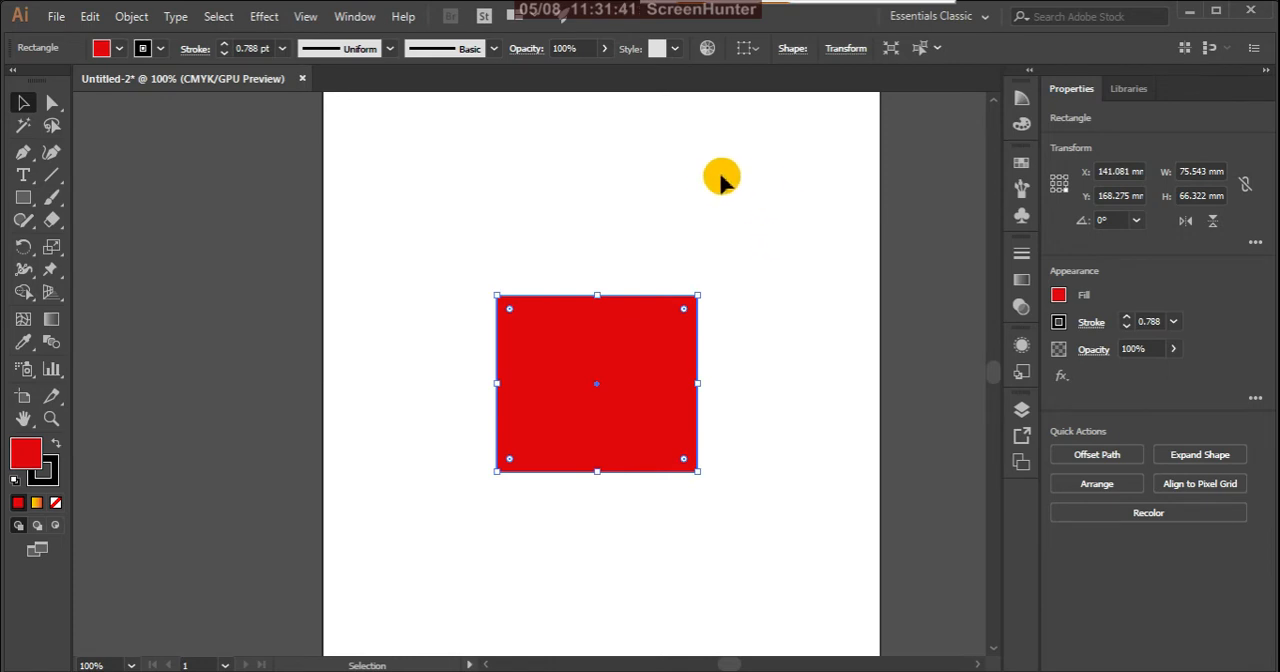
left_click(684, 310)
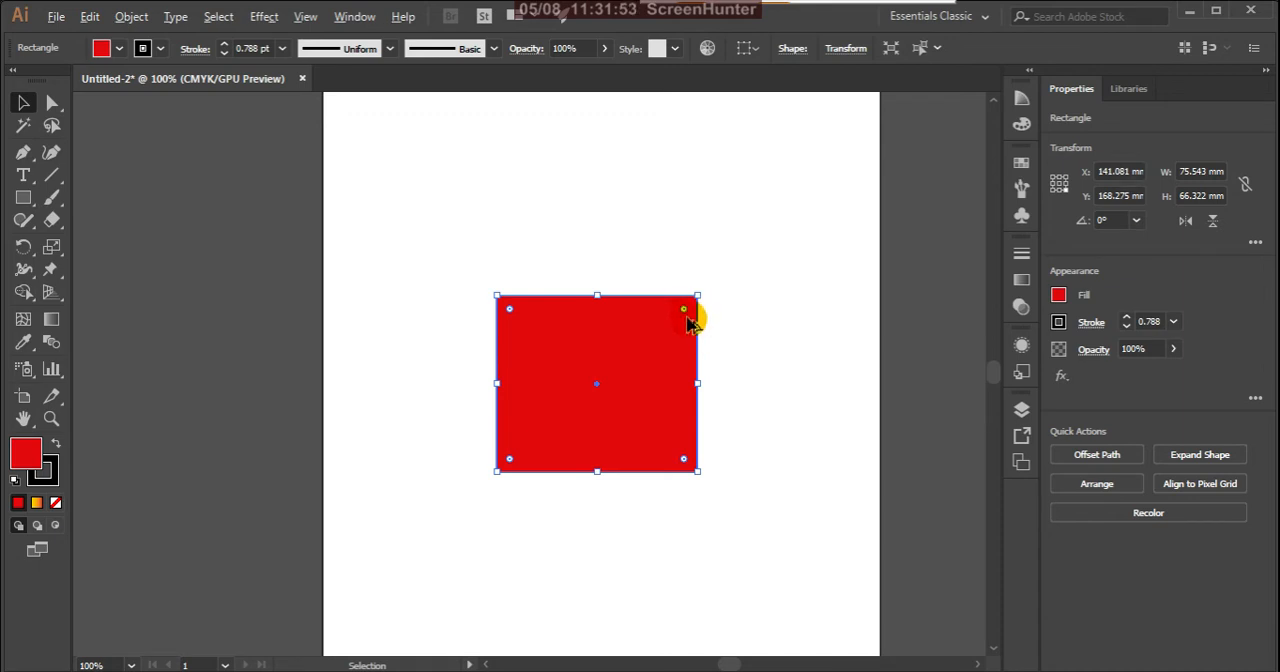
scroll(688, 322, "up", 5)
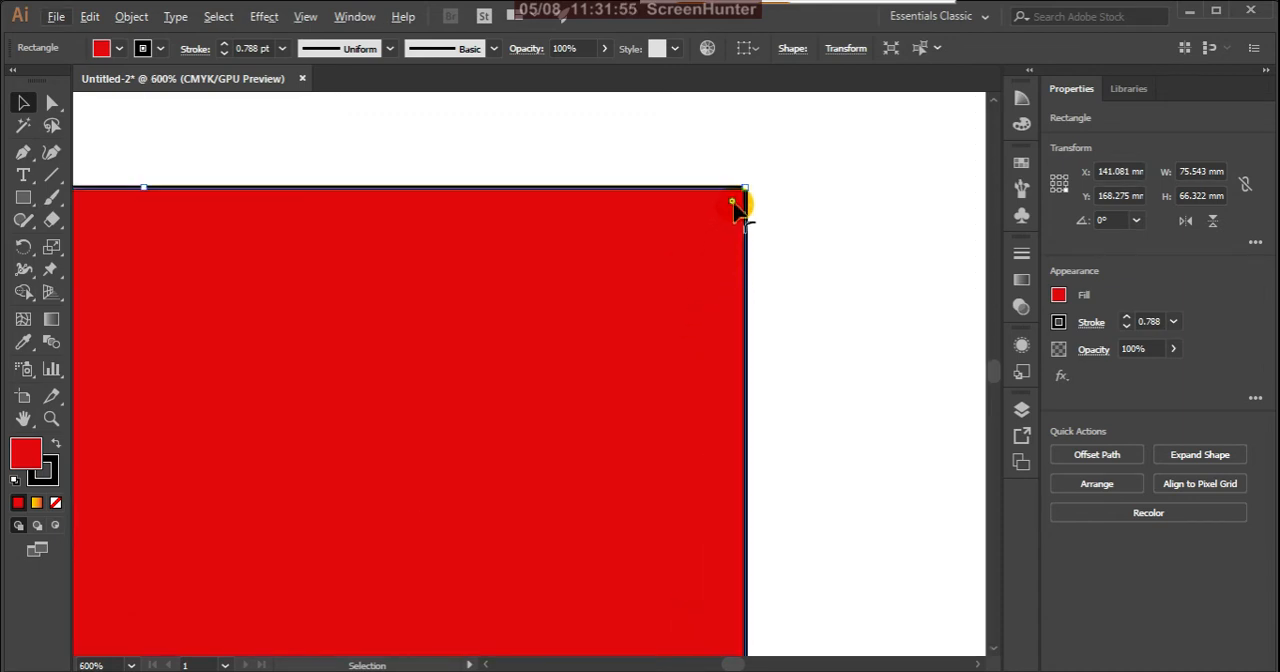
scroll(740, 203, "down", 5)
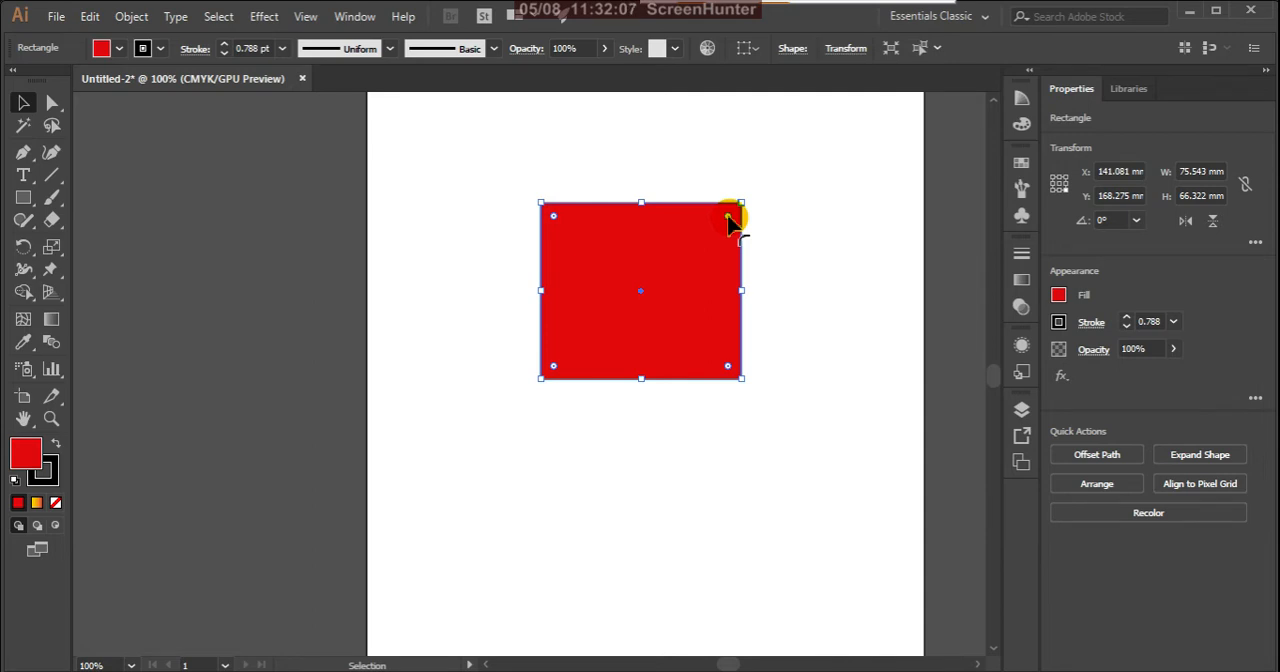
Step: Try rounding all four corners of the rectangle to different radii with its corner widgets, and return them to square
left_click_drag(728, 217, 660, 291)
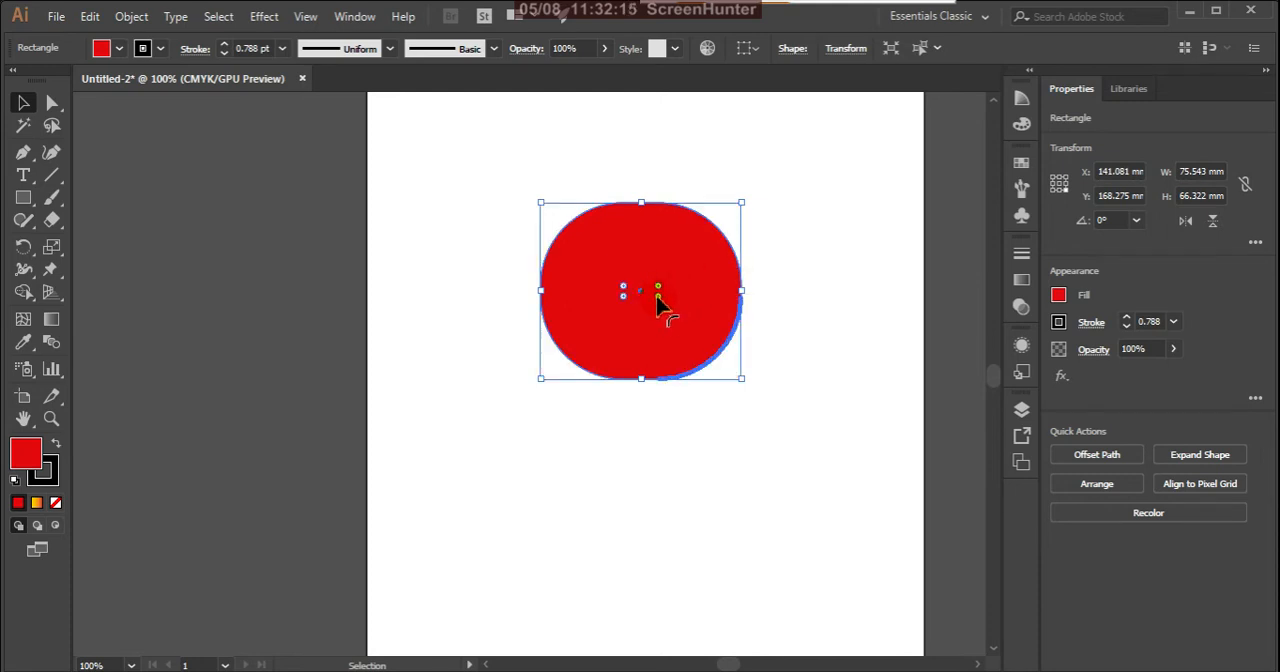
left_click_drag(660, 305, 681, 362)
mouse_move(716, 385)
left_mouse_down()
mouse_move(729, 392)
mouse_move(696, 378)
left_mouse_up()
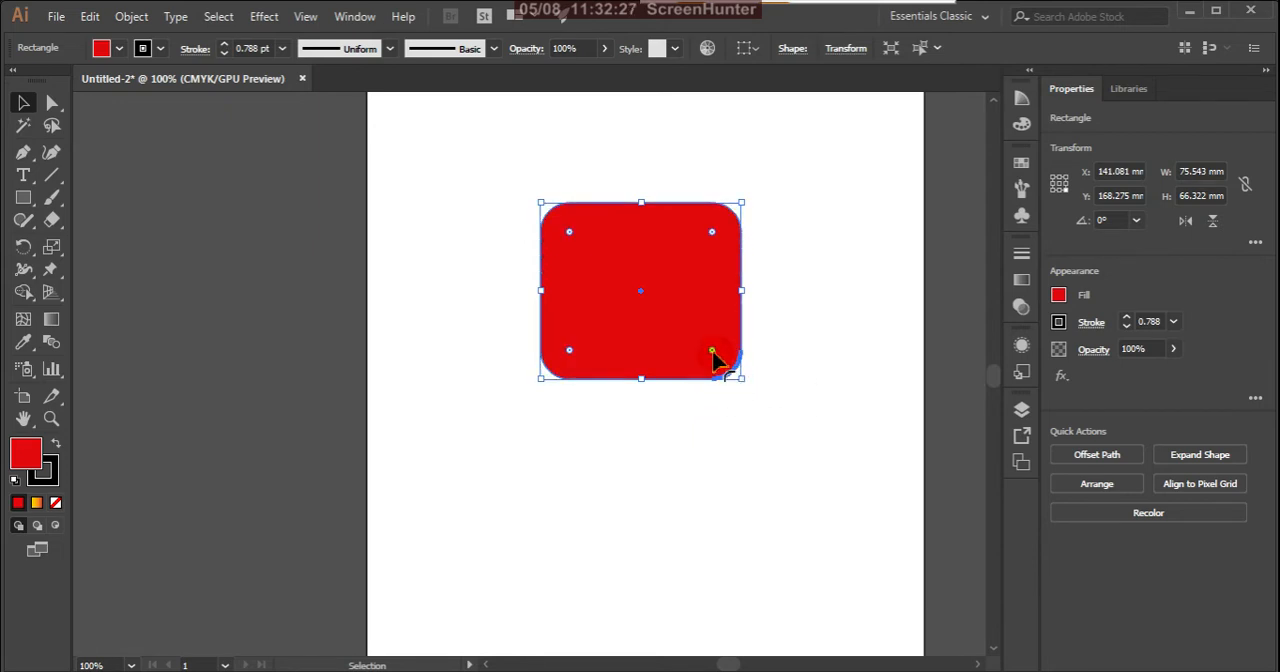
left_click_drag(714, 352, 697, 338)
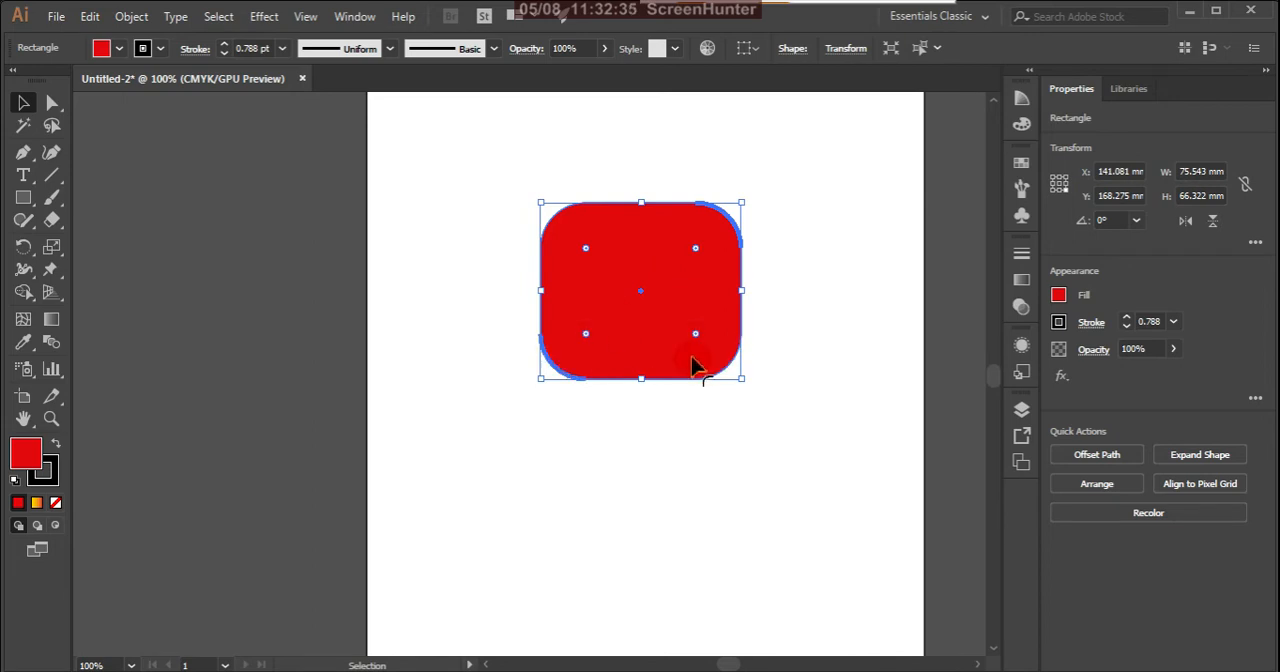
left_click_drag(697, 340, 810, 432)
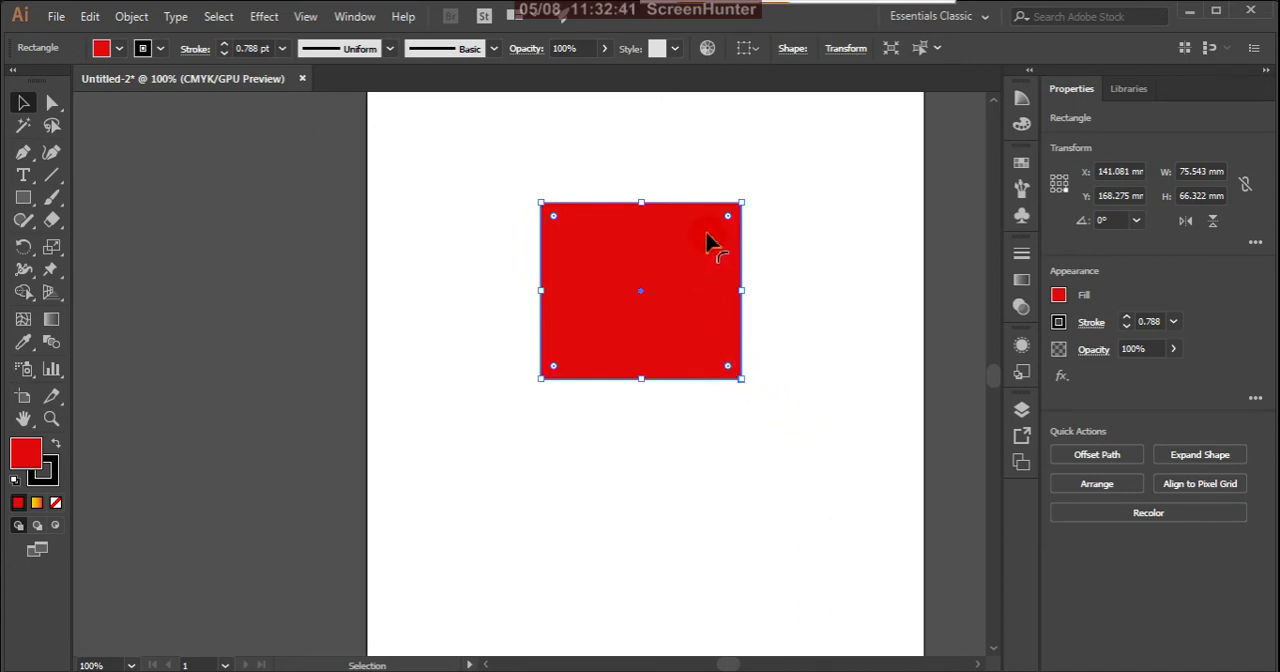
Step: Select the rectangle and move it down to about X 138 mm, Y 205 mm, around the artboard's middle
left_click(564, 178)
left_click(615, 250)
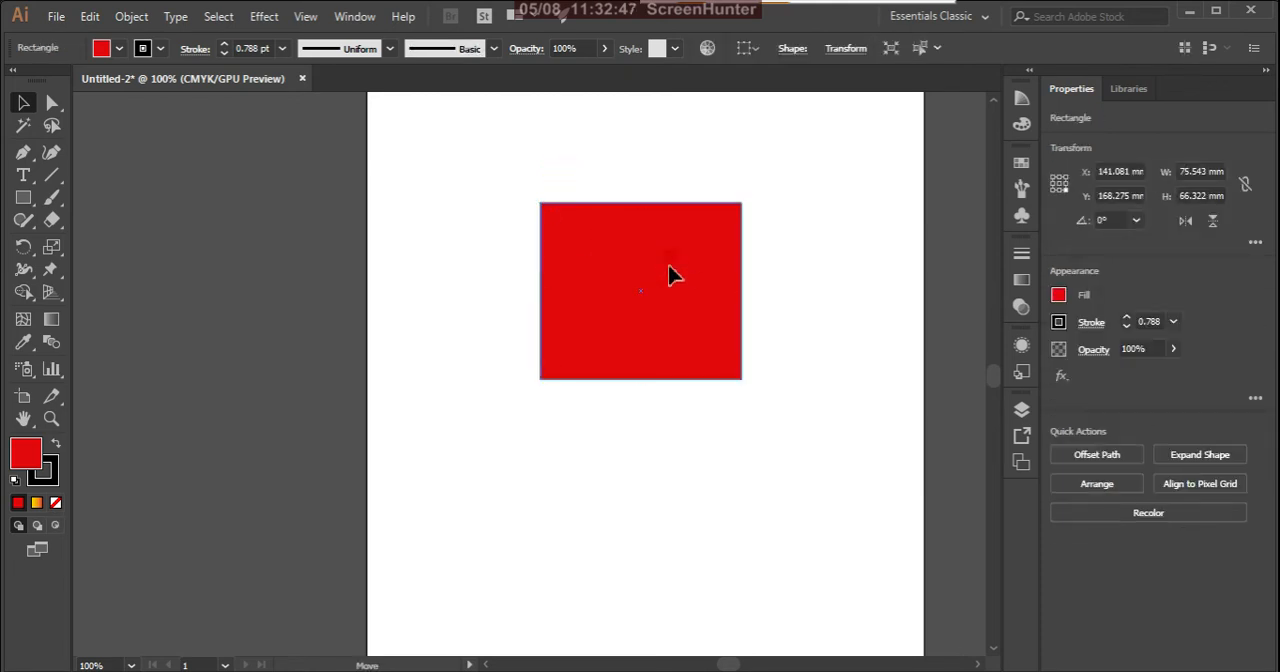
left_click_drag(670, 268, 661, 362)
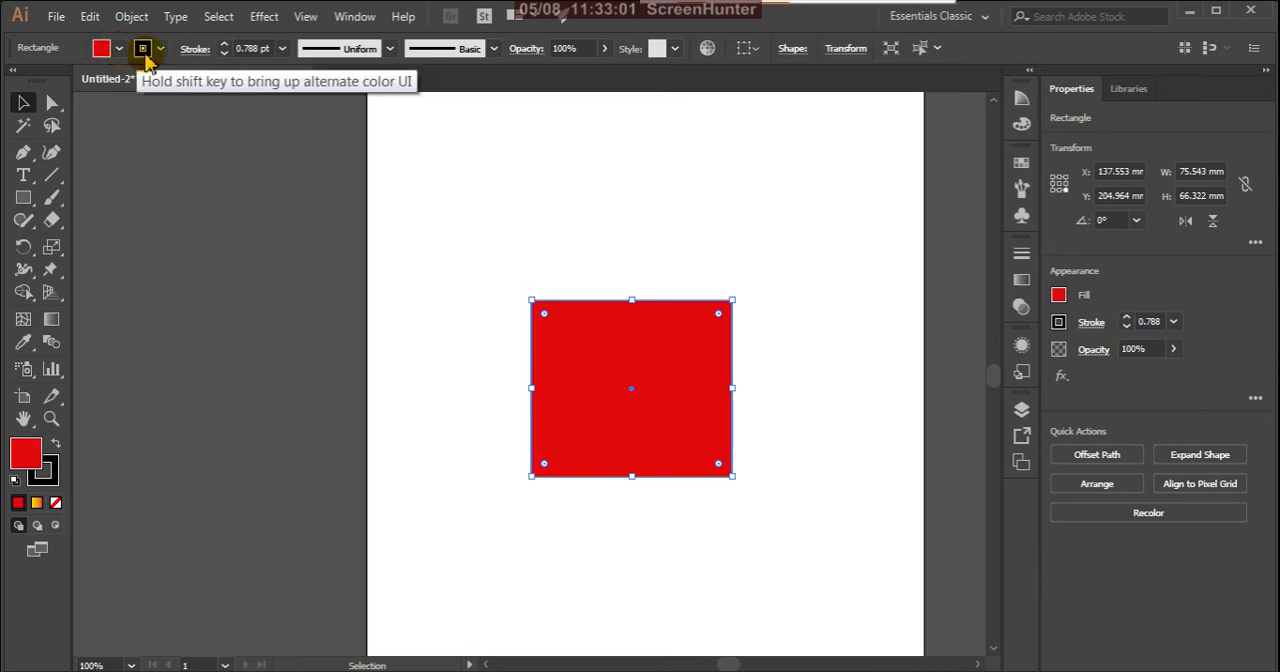
Step: Try stroke weights of 0 pt and 10 pt on the rectangle, and set the weight to 1 pt
left_click(224, 55)
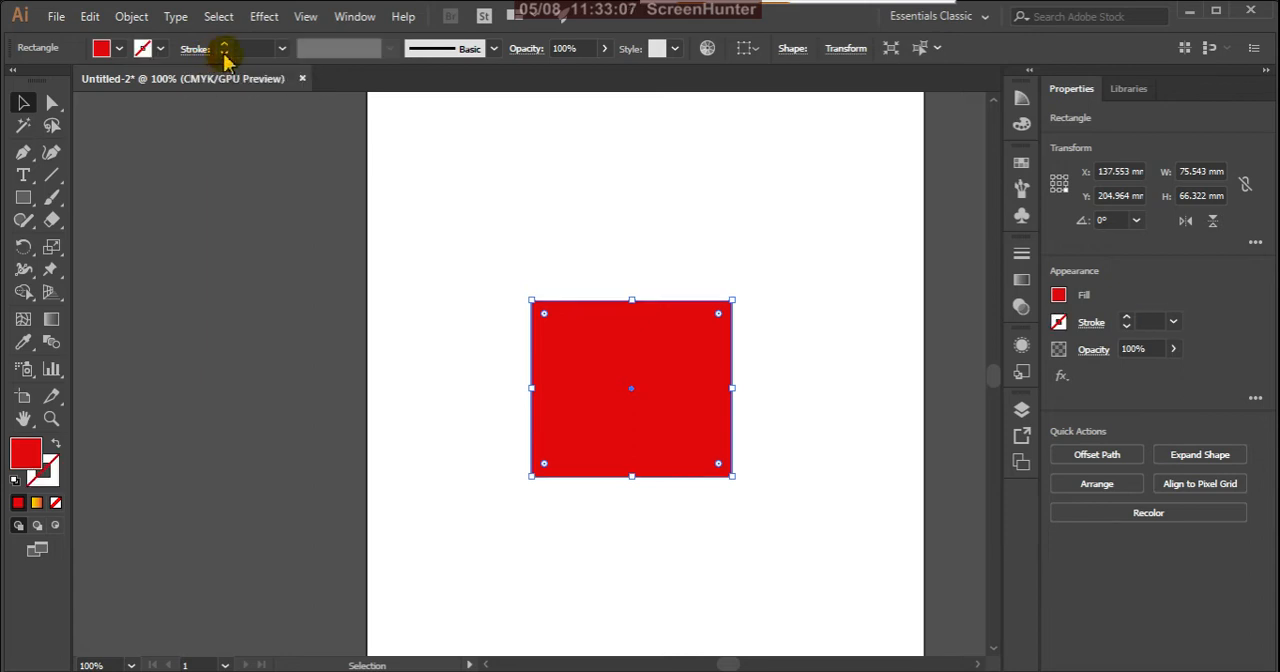
left_click(283, 50)
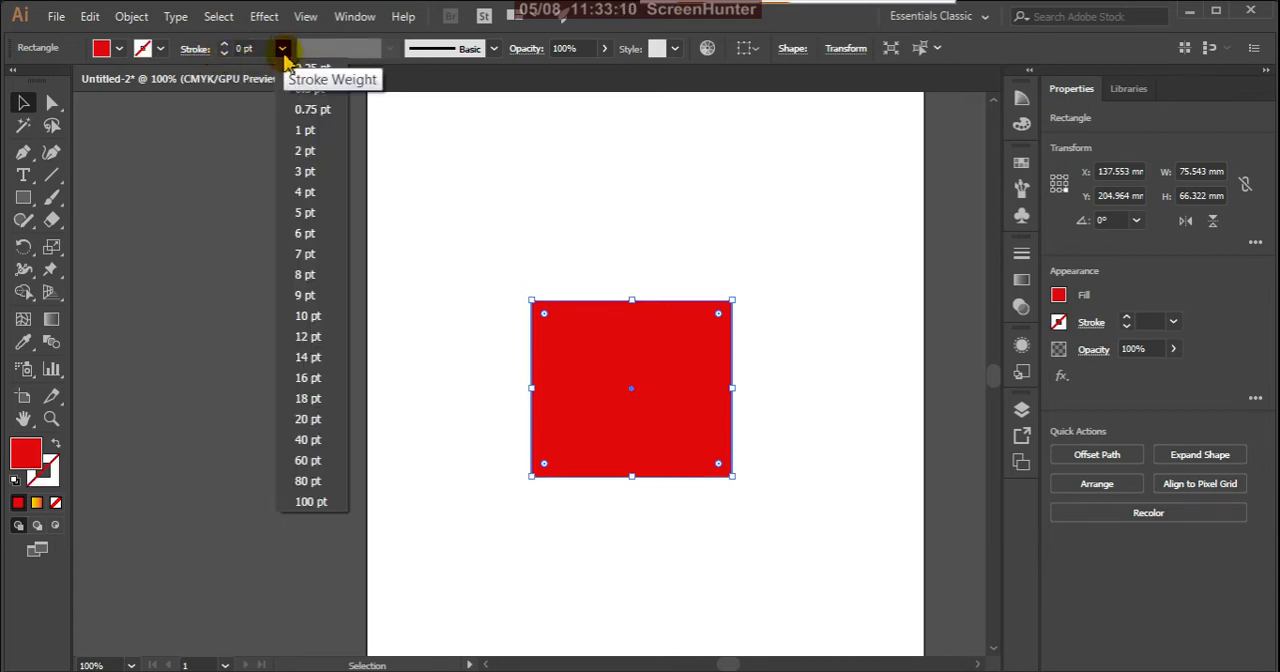
left_click(318, 316)
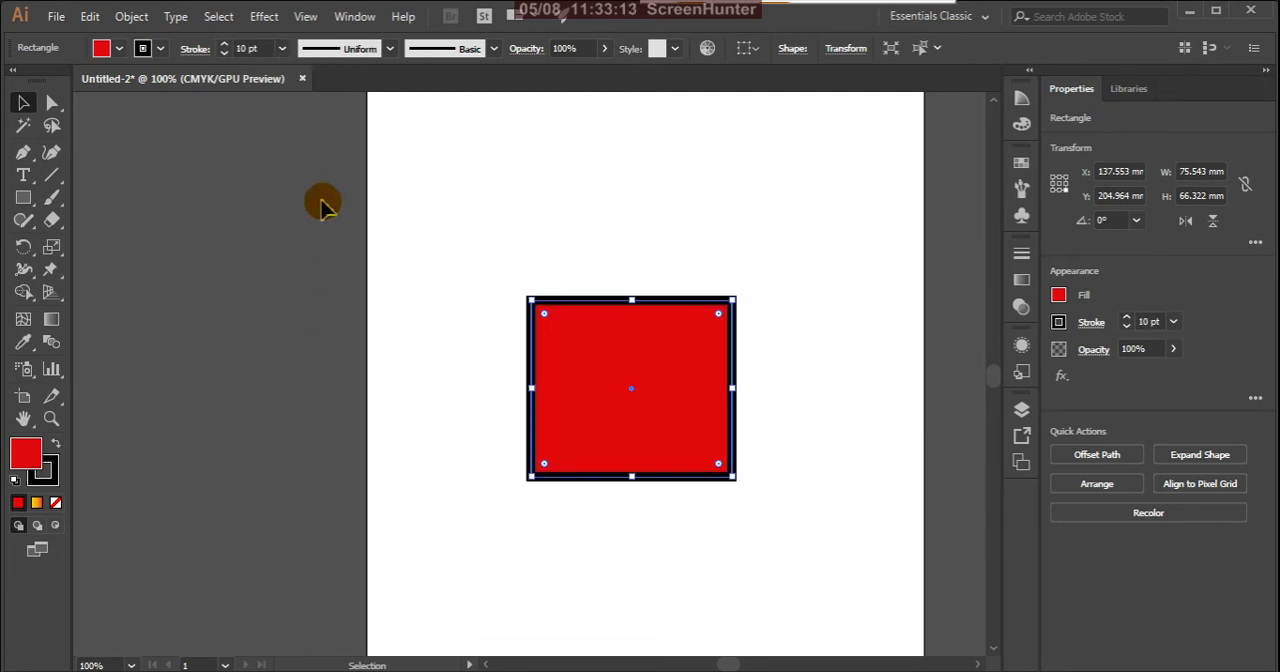
left_click(284, 50)
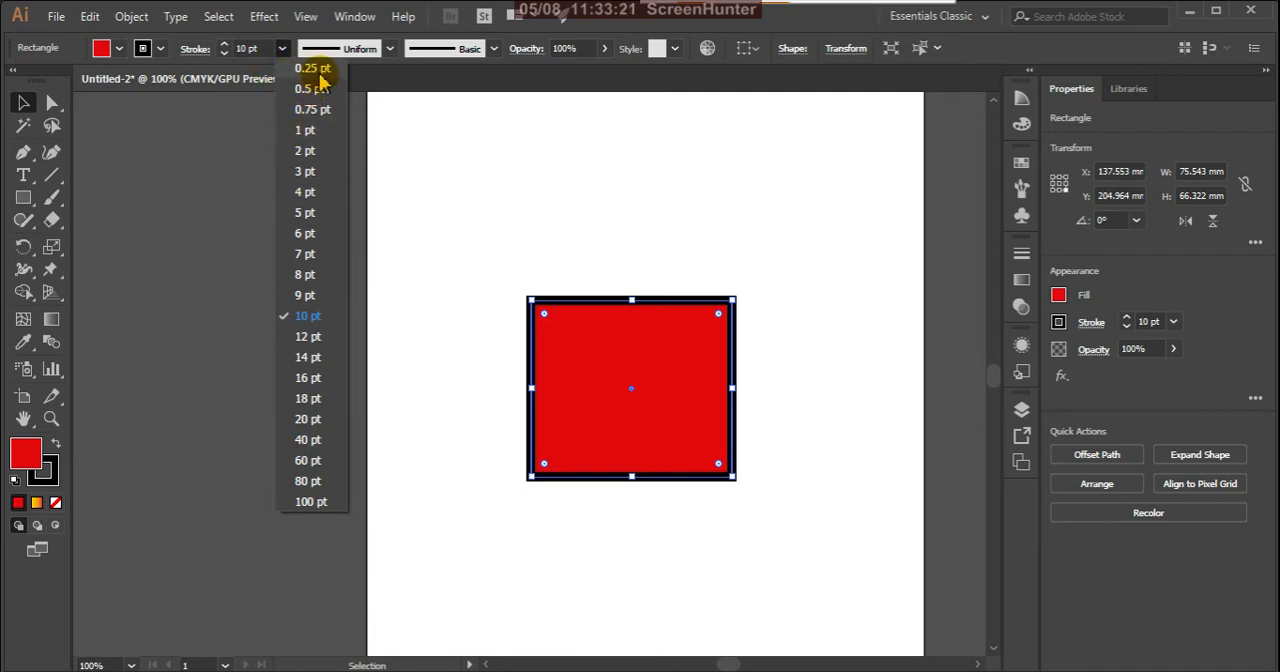
left_click(306, 131)
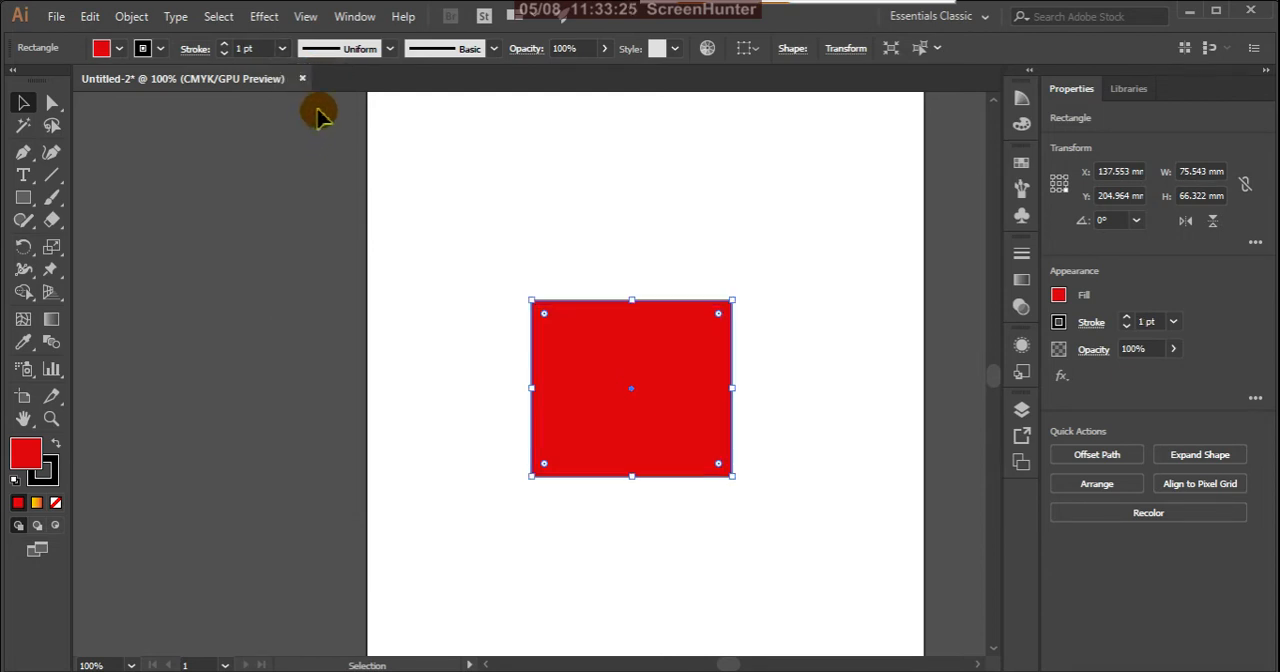
Step: Look over the variable width profiles and set the rectangle's stroke weight to 10 pt
left_click(390, 49)
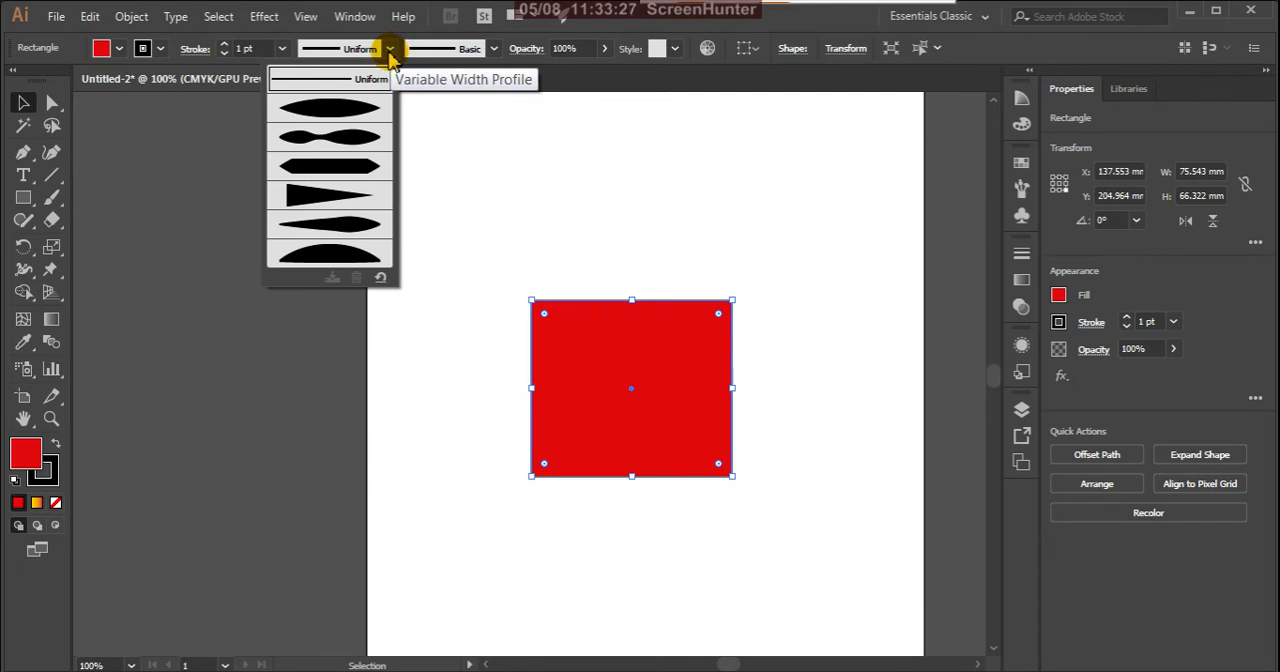
left_click(390, 50)
left_click(282, 49)
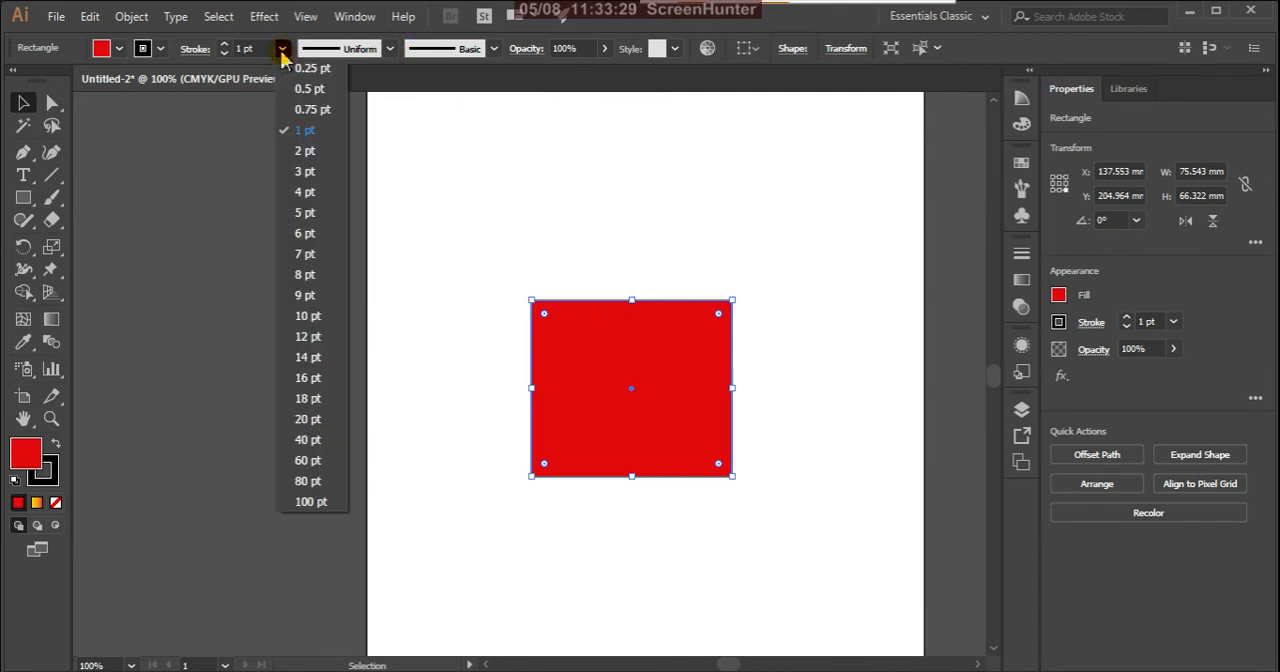
left_click(300, 318)
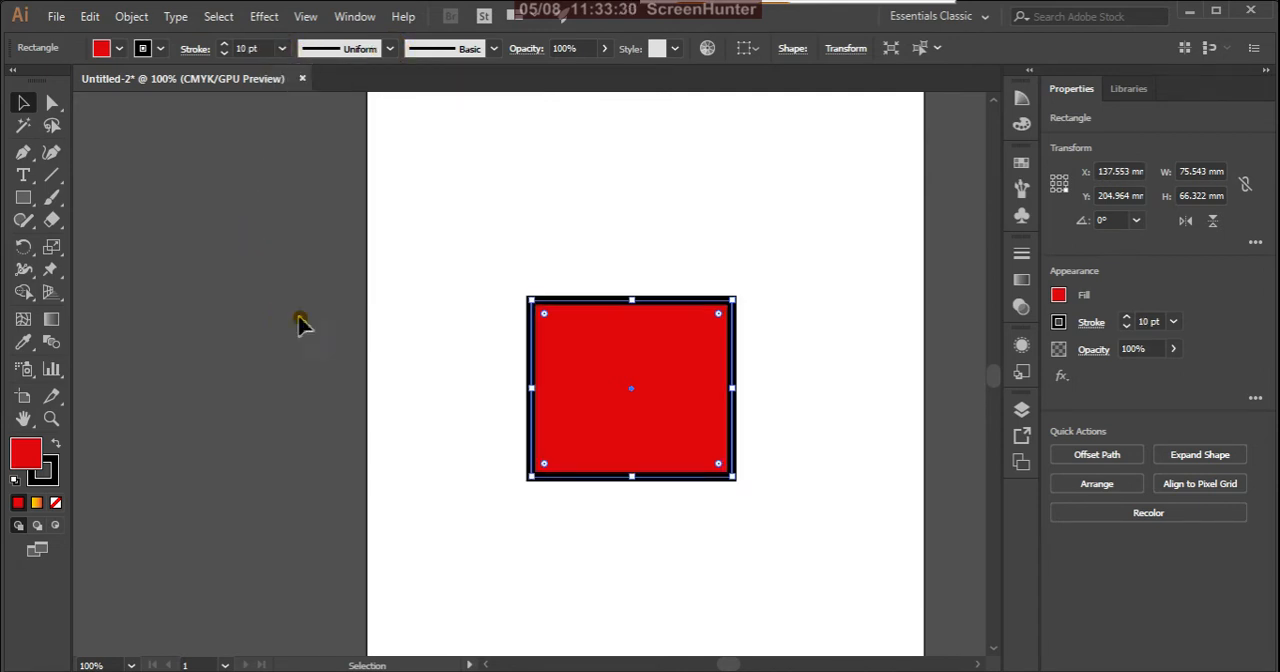
Step: Try Width Profile 1, Width Profile 4 and the arched width profile on the rectangle's stroke, and restore the Uniform profile
left_click(390, 49)
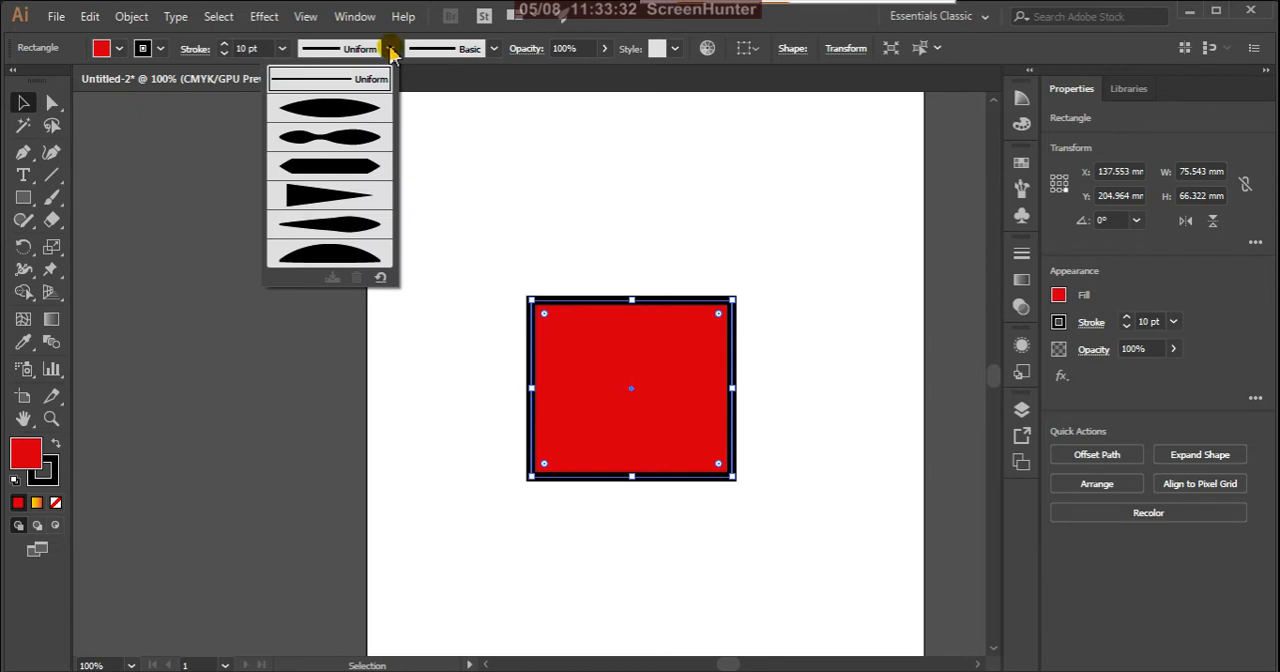
left_click(358, 112)
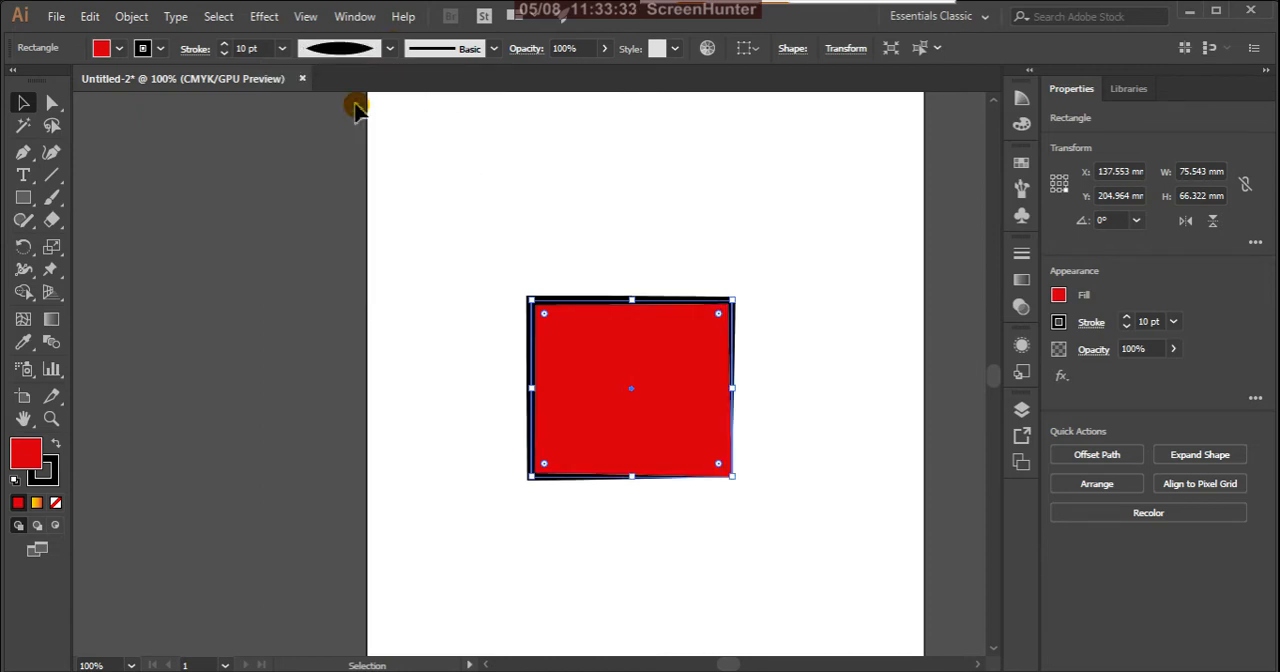
left_click(389, 50)
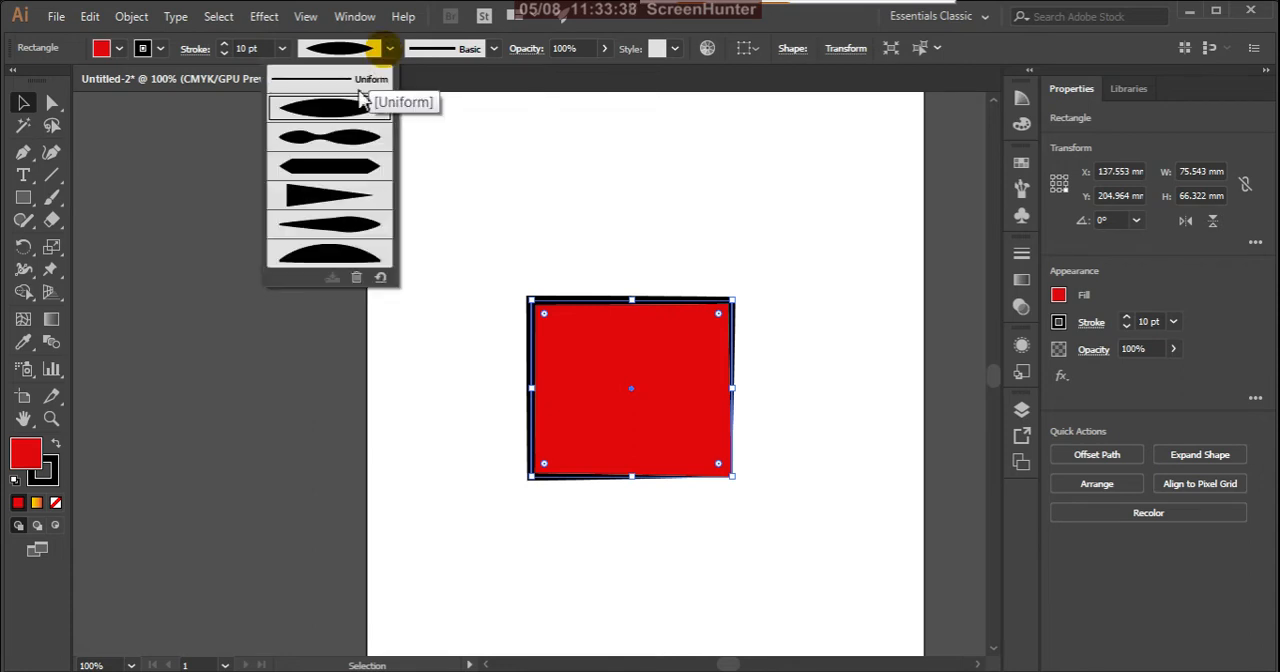
left_click(302, 194)
left_click(390, 49)
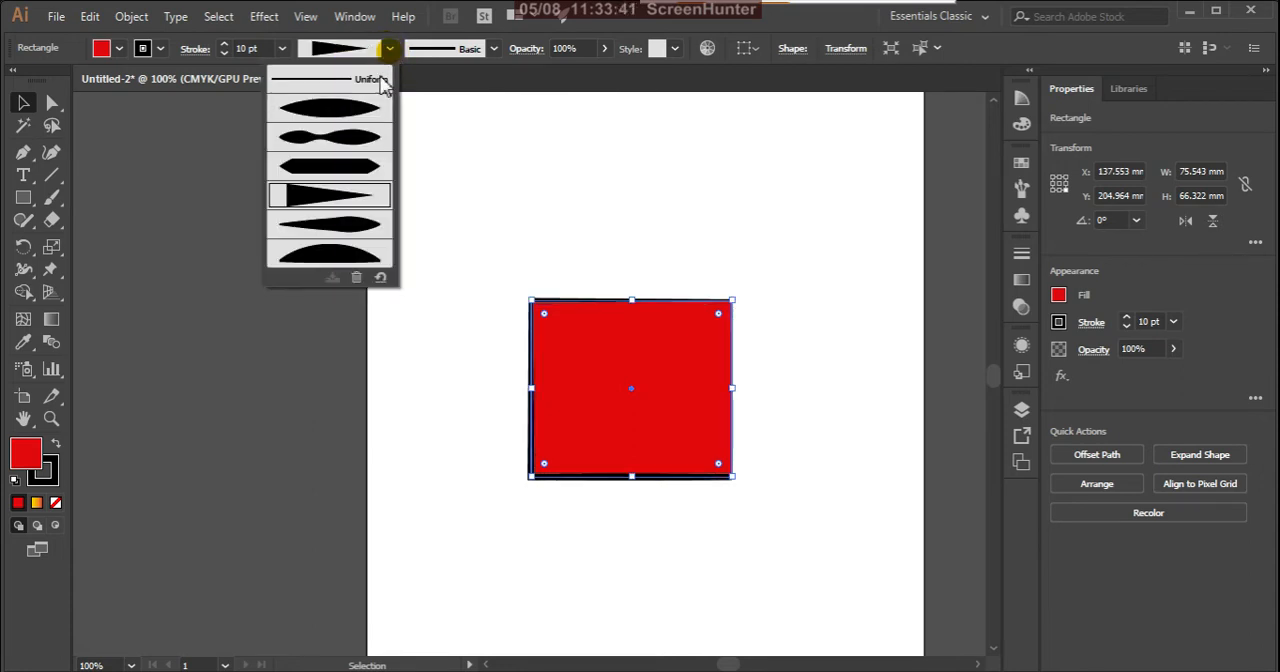
left_click(327, 254)
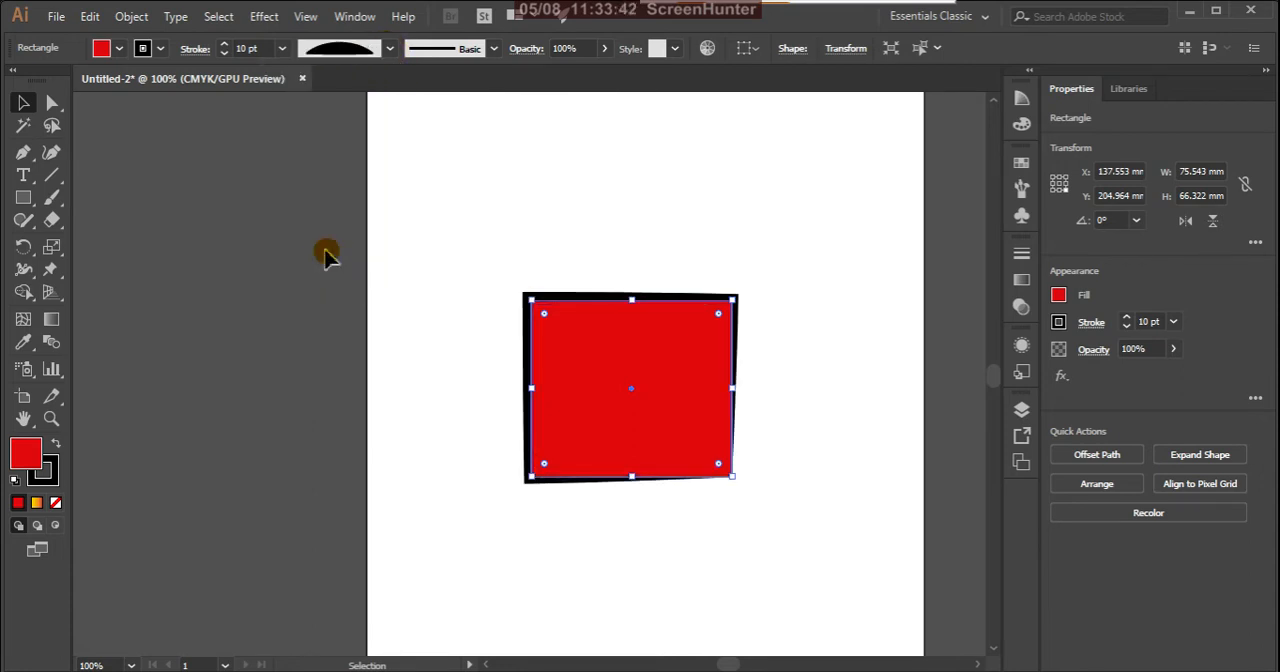
left_click(390, 49)
left_click(335, 80)
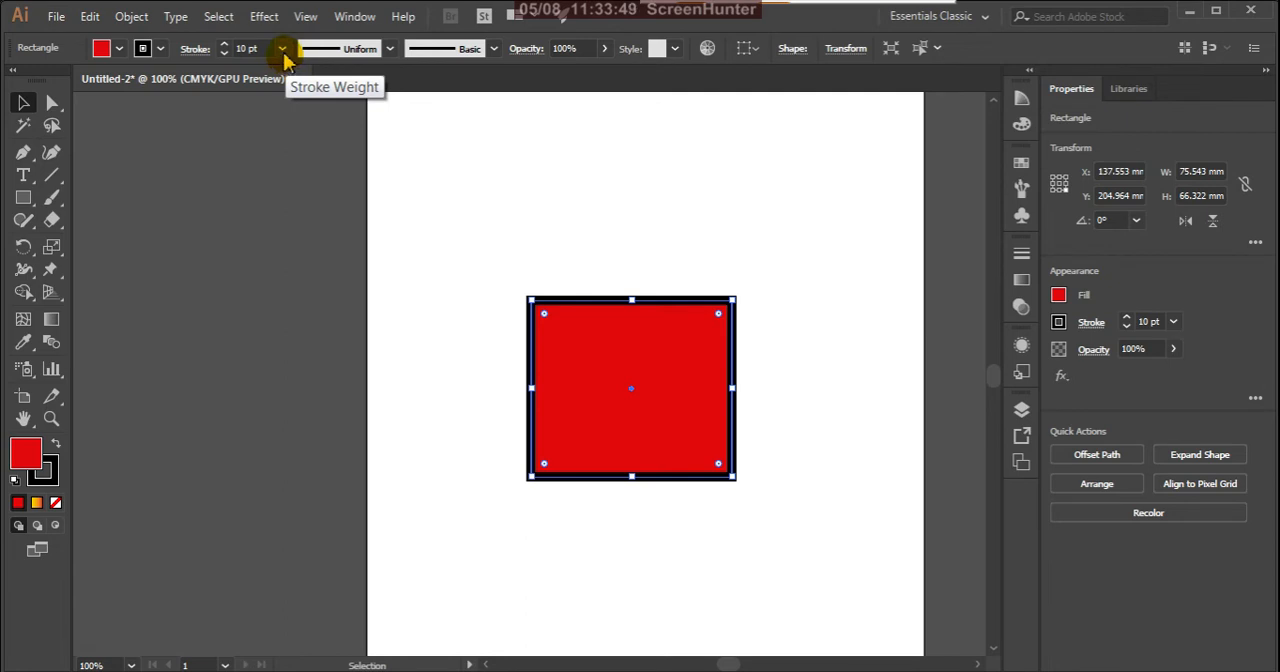
Step: Try lowering the rectangle's opacity and return it to 100%
left_click(604, 50)
left_click_drag(605, 76, 686, 109)
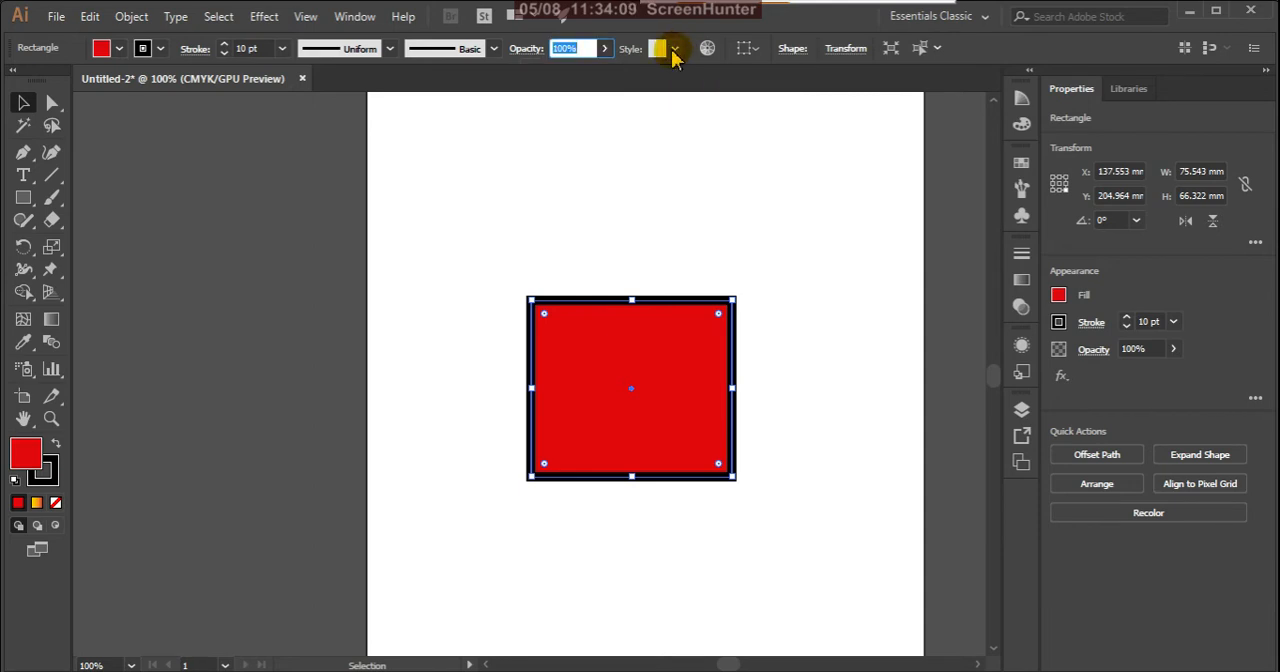
Step: Try the Foliage_GS, blue swirl and default graphic styles on the rectangle, and undo all the style changes
left_click(676, 52)
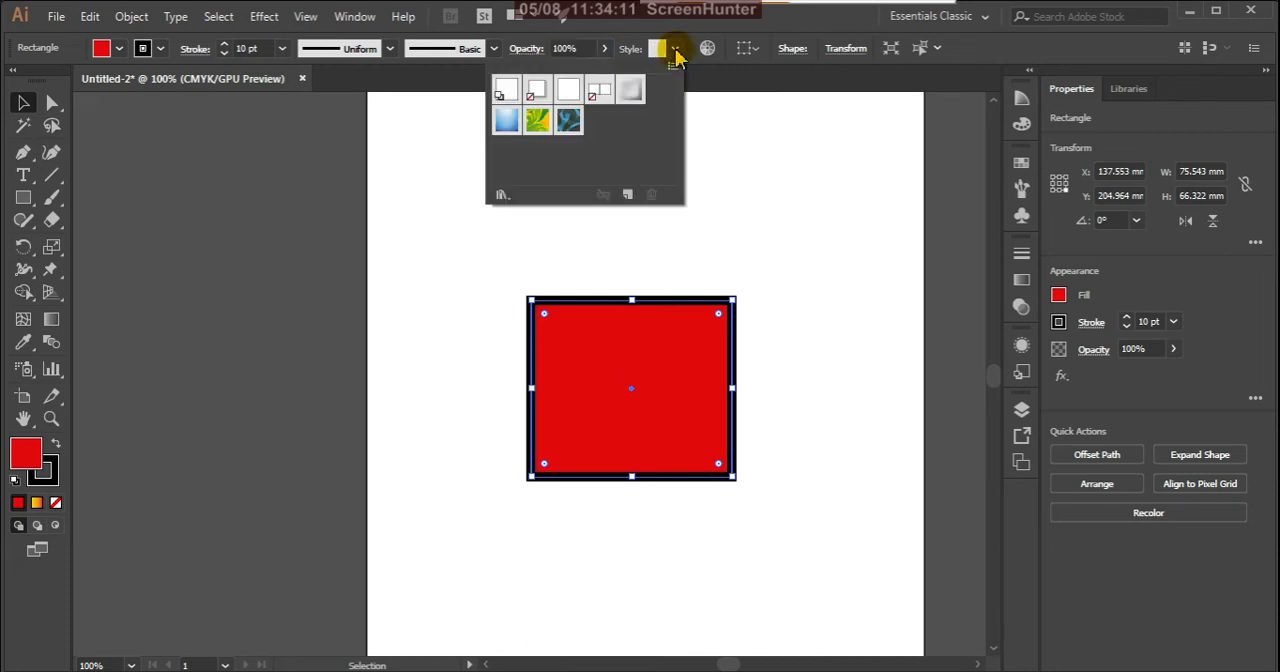
left_click(540, 120)
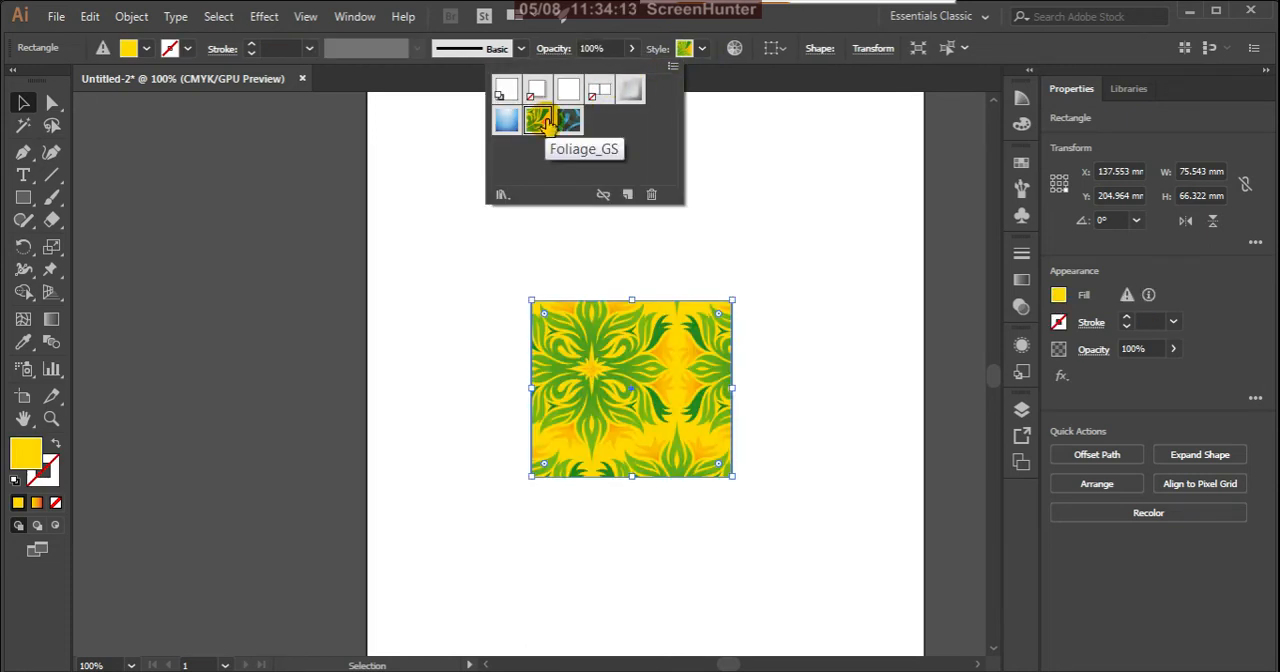
left_click(569, 121)
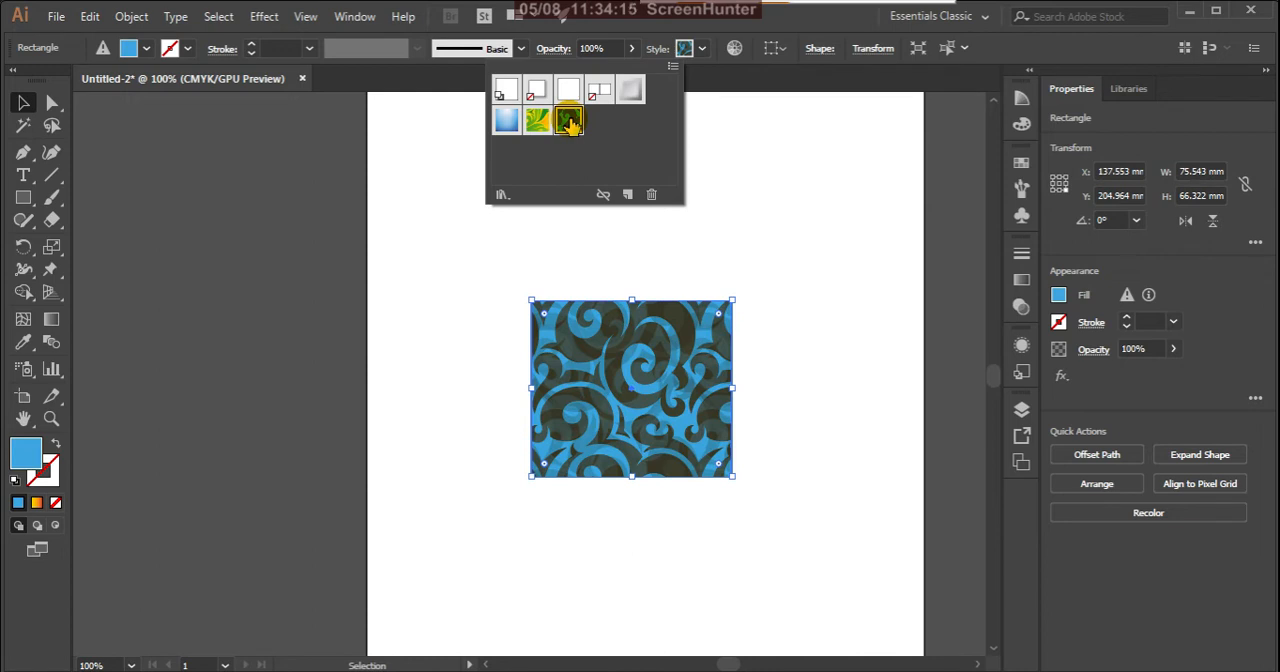
left_click(507, 91)
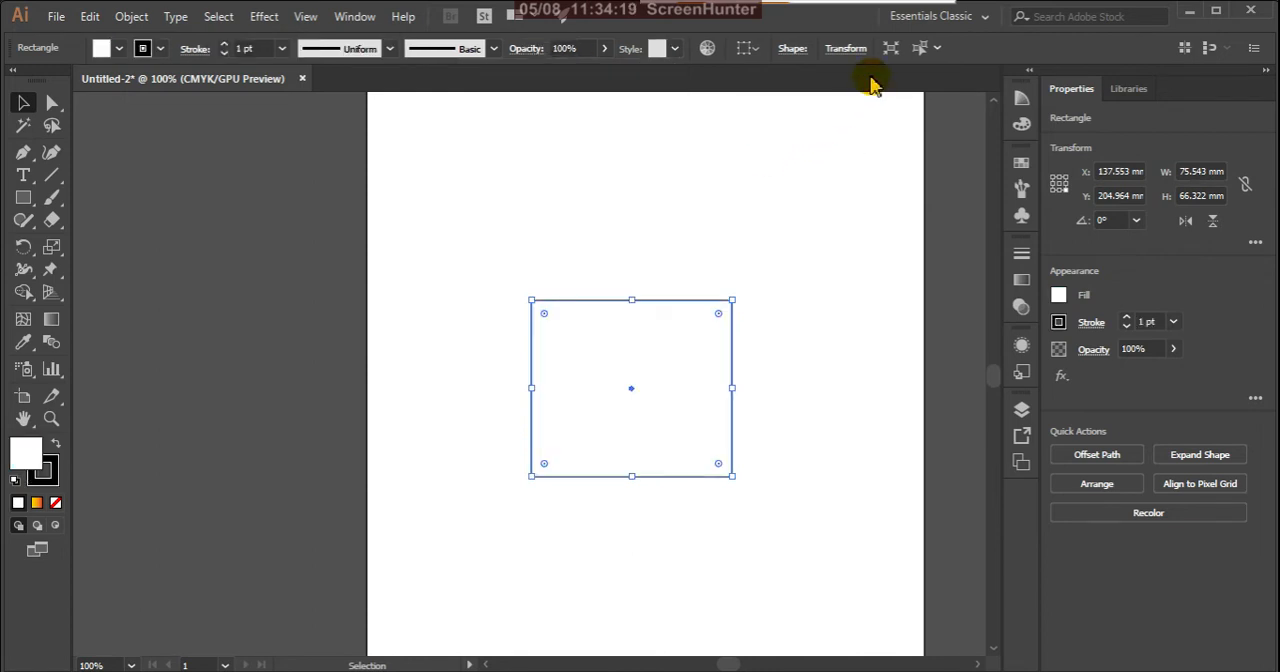
key("ctrl+z")
key("ctrl+z")
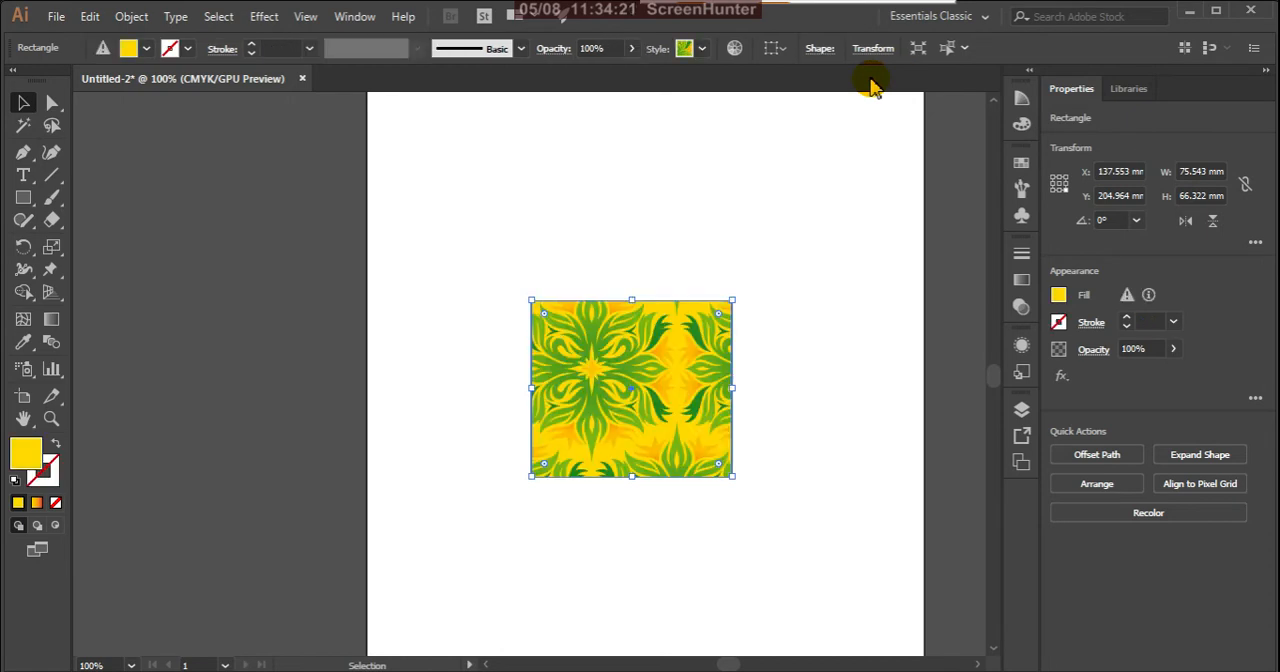
key("ctrl+z")
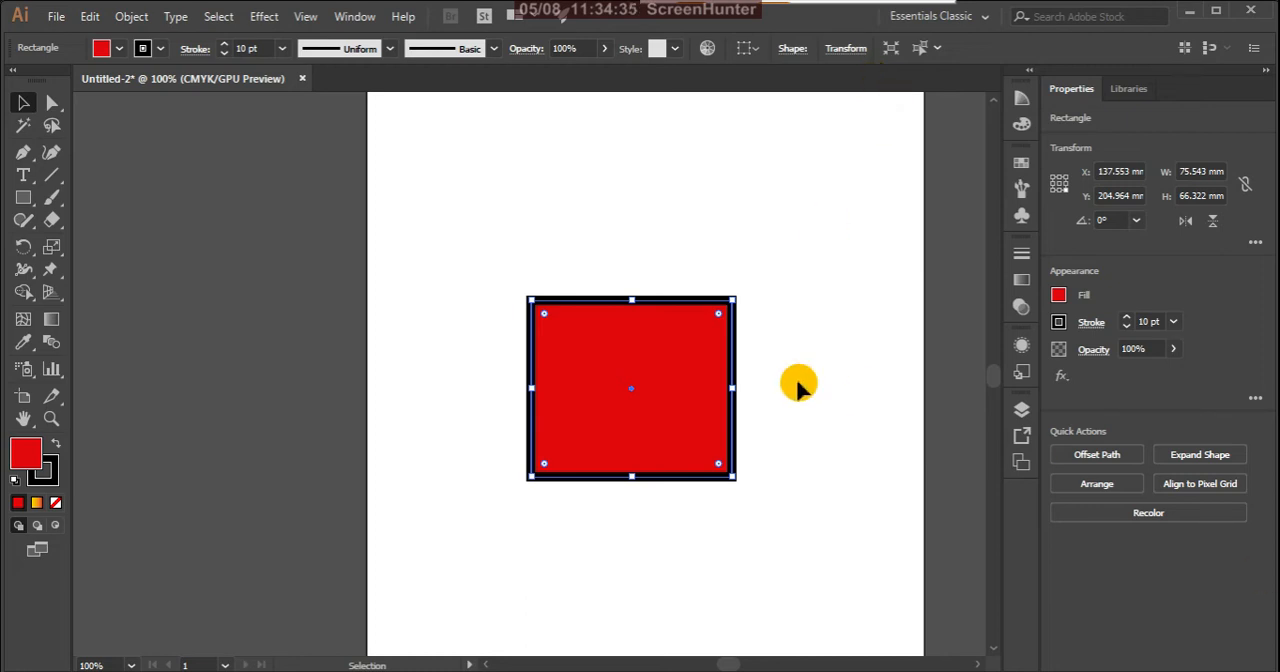
Step: Recolor the rectangle's artwork with the Brights color group
left_click(707, 50)
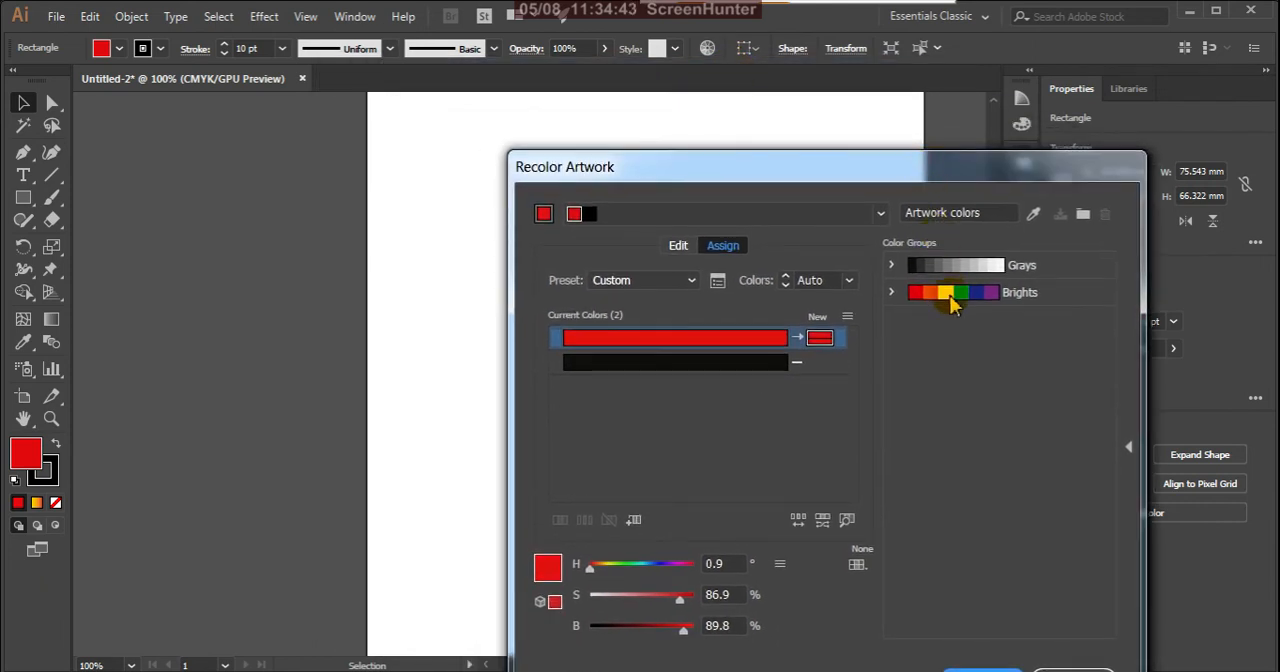
left_click(951, 305)
left_click_drag(966, 171, 984, 83)
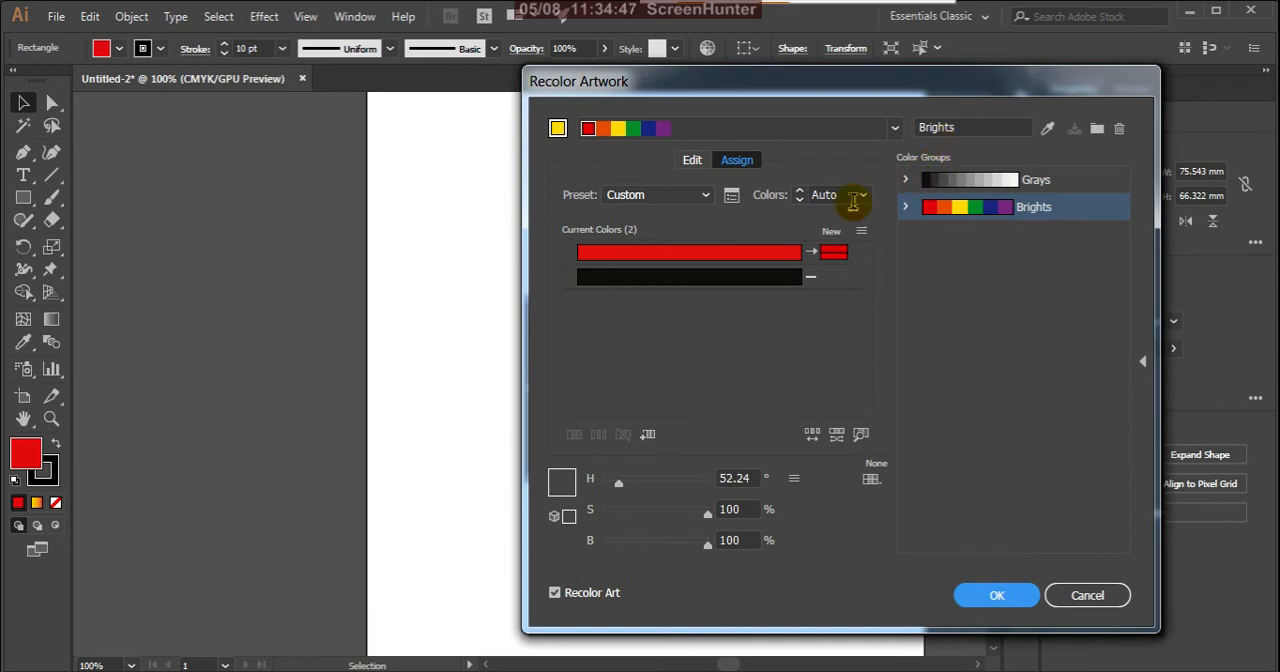
left_click(1003, 596)
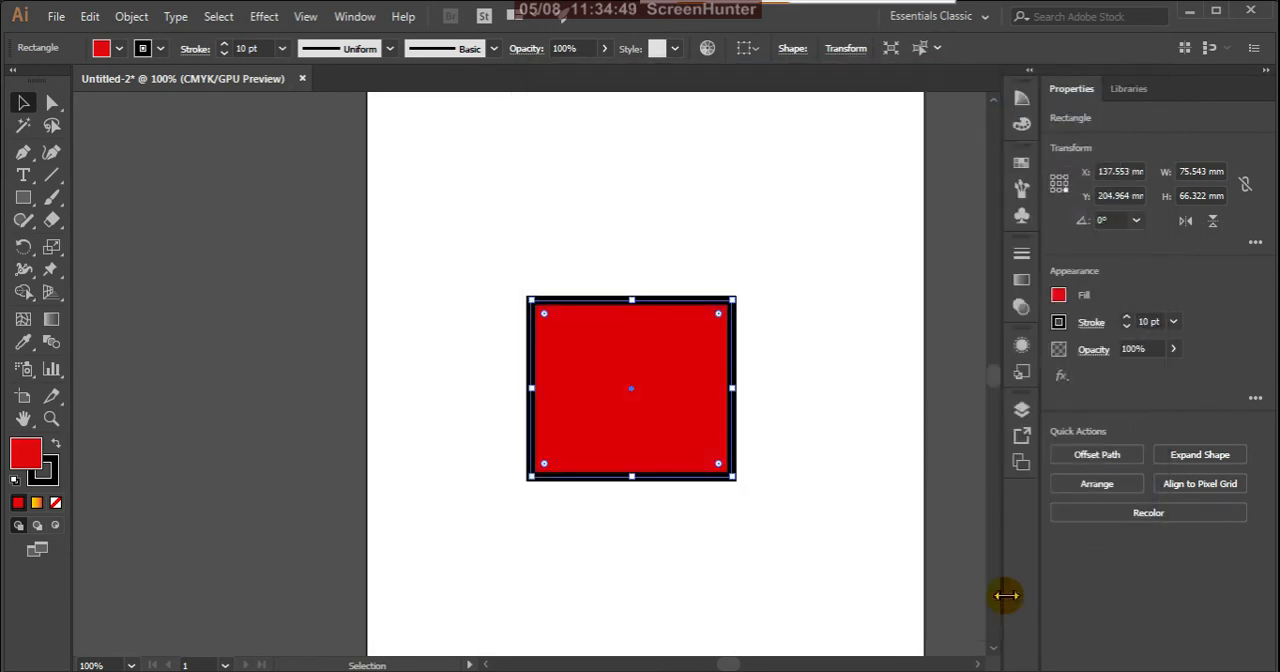
Step: Try a yellow-to-red linear gradient as the rectangle's fill, and return it to the solid red
left_click(37, 503)
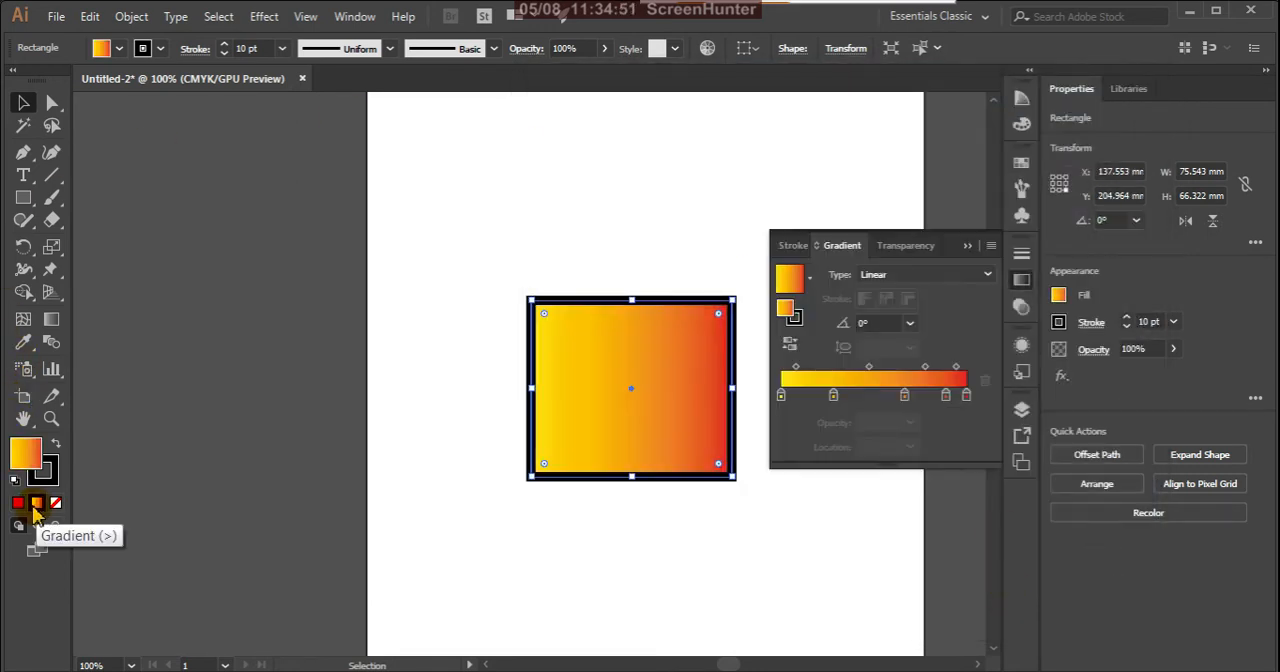
left_click(18, 503)
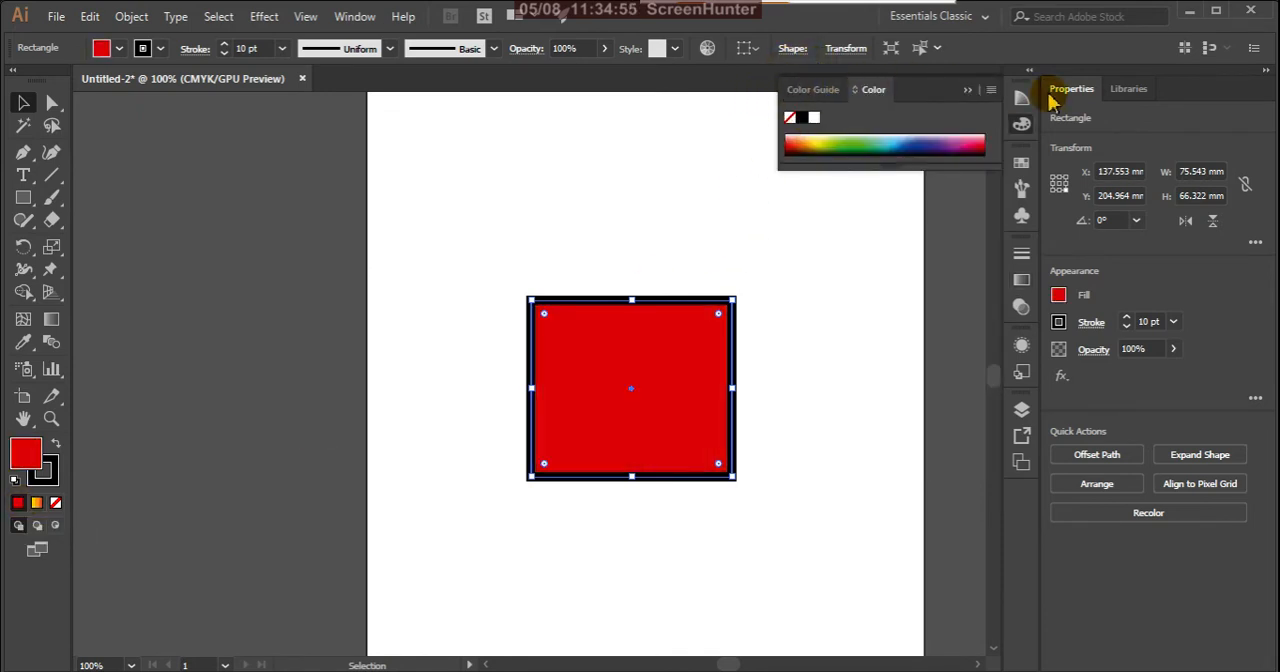
left_click(967, 92)
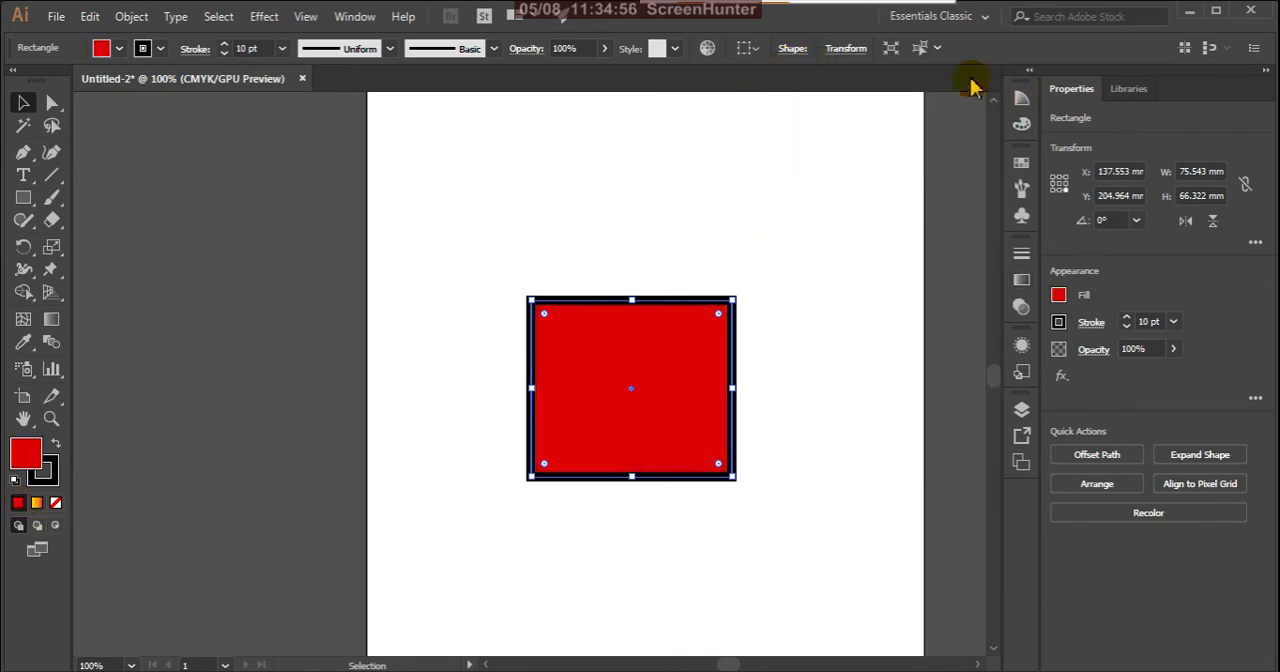
Step: Examine the available alignment targets for the selected rectangle
left_click(754, 52)
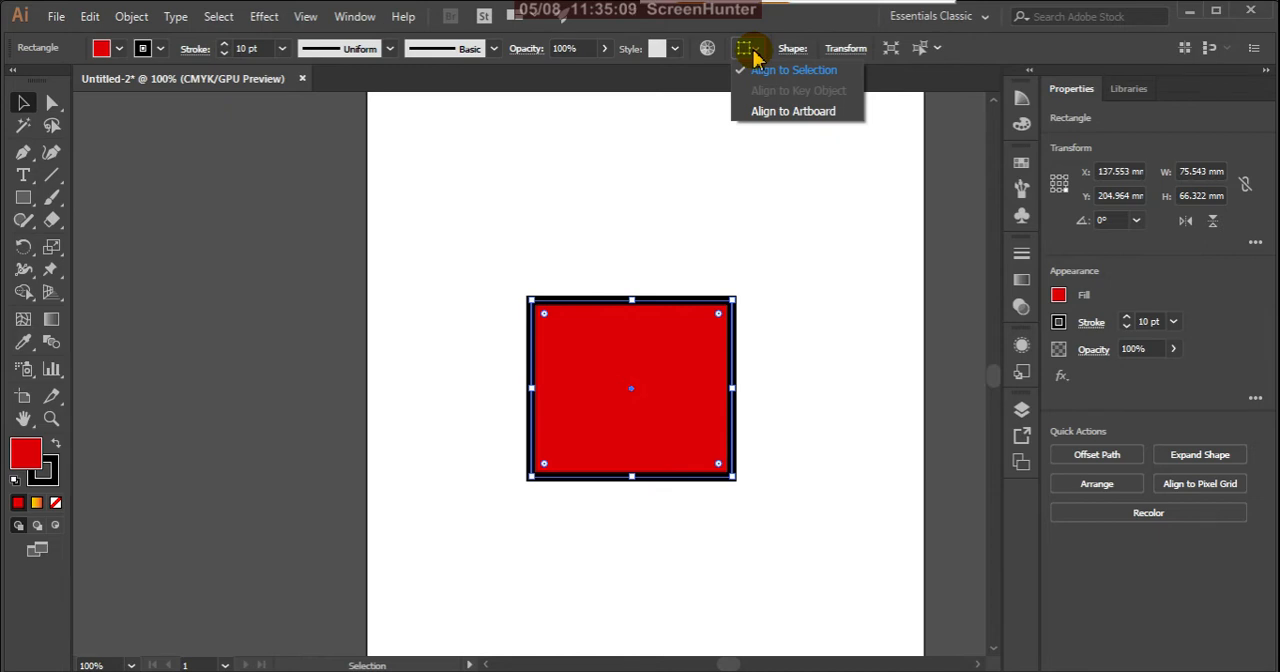
left_click(755, 53)
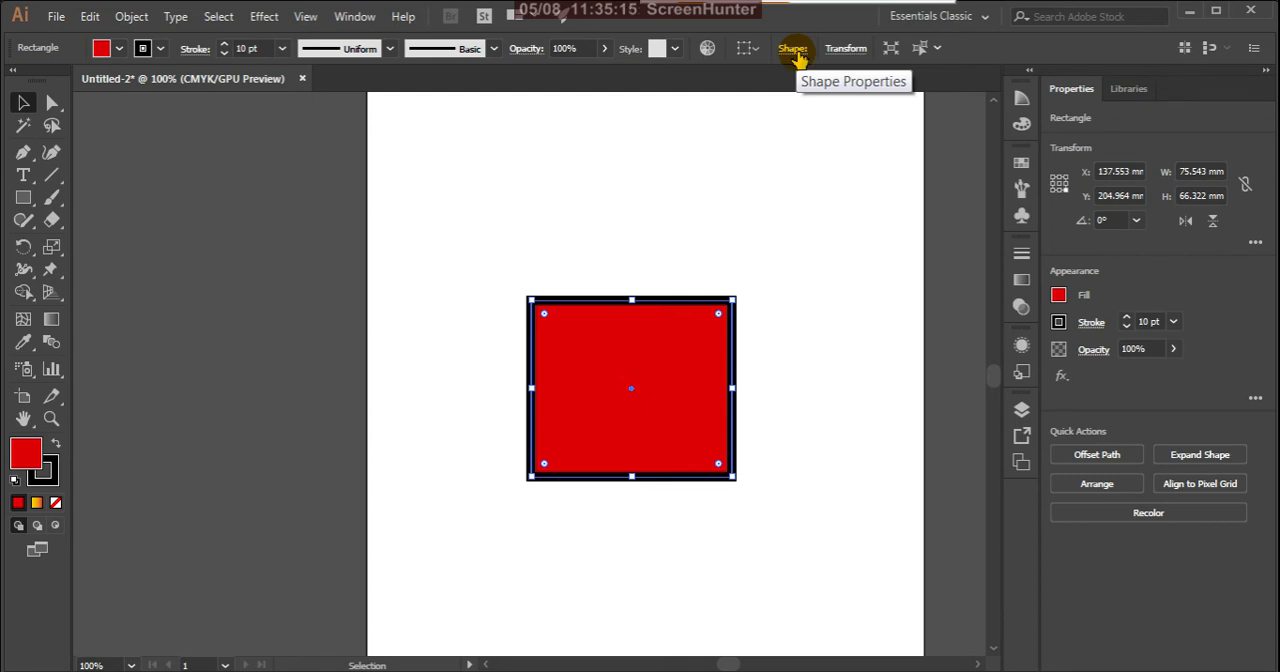
Step: Try rotating the rectangle to 60° in the shape properties, and return its angle to 0°
left_click(794, 52)
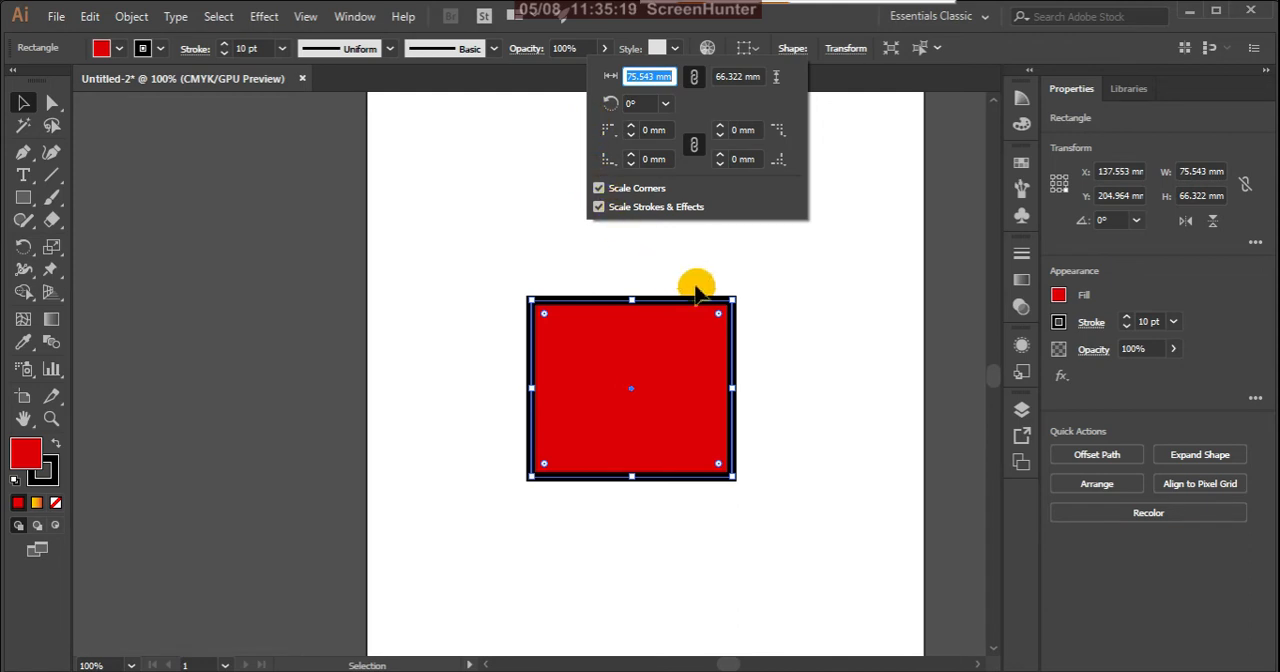
left_click(665, 104)
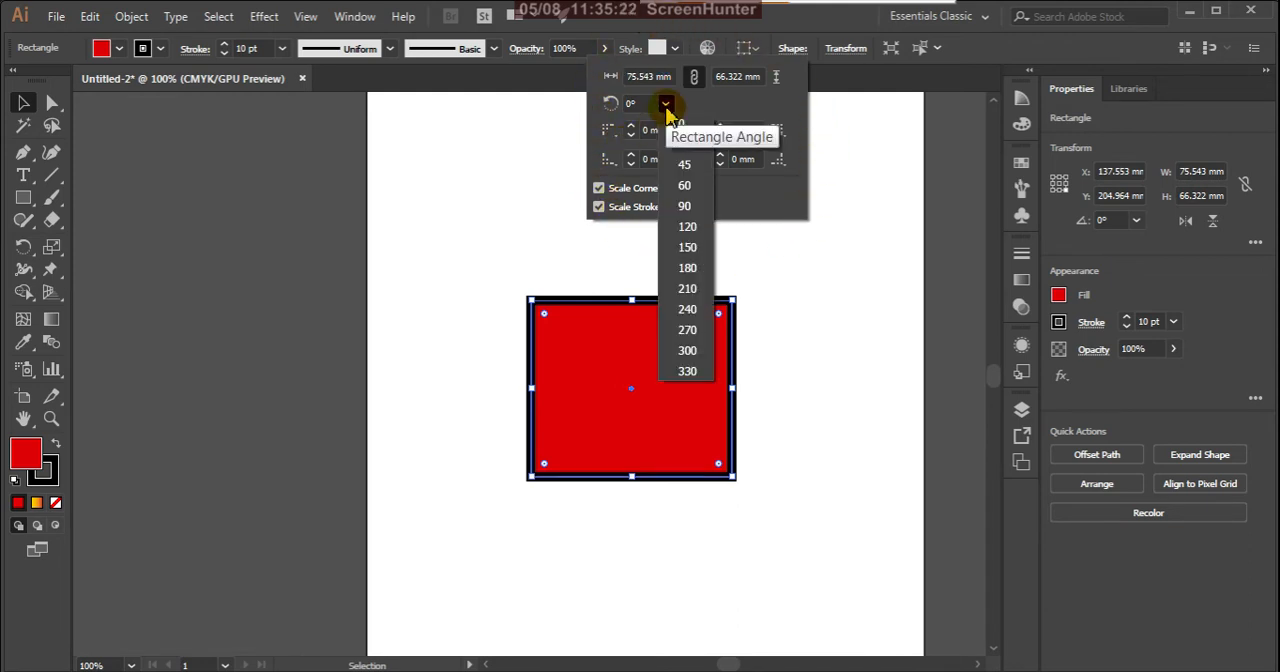
left_click(680, 180)
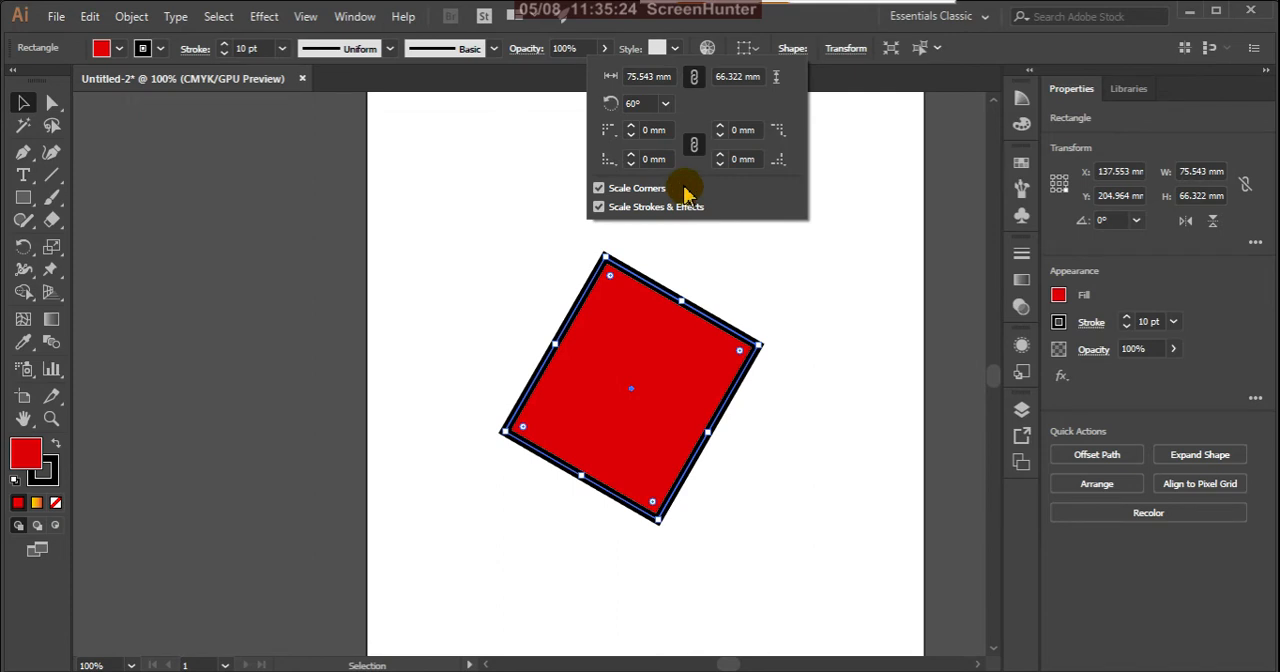
left_click(667, 106)
left_click(677, 118)
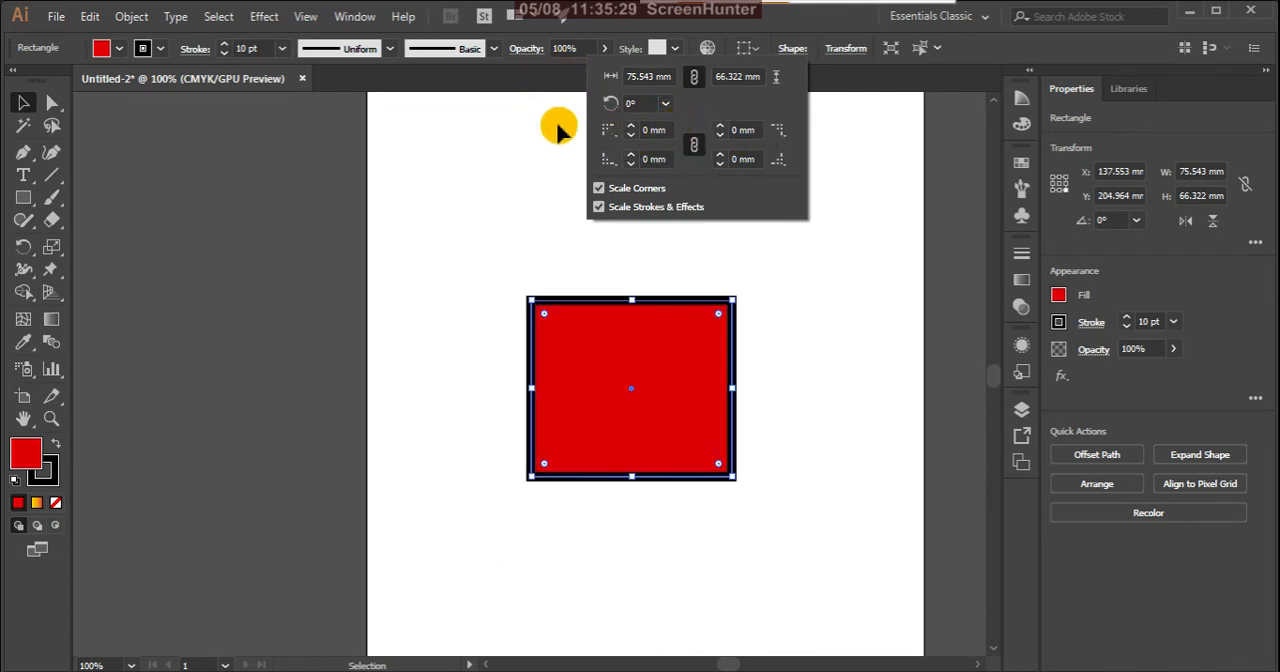
Step: Try changing the top-left corner type while the rectangle's corners have no radius
left_click(612, 140)
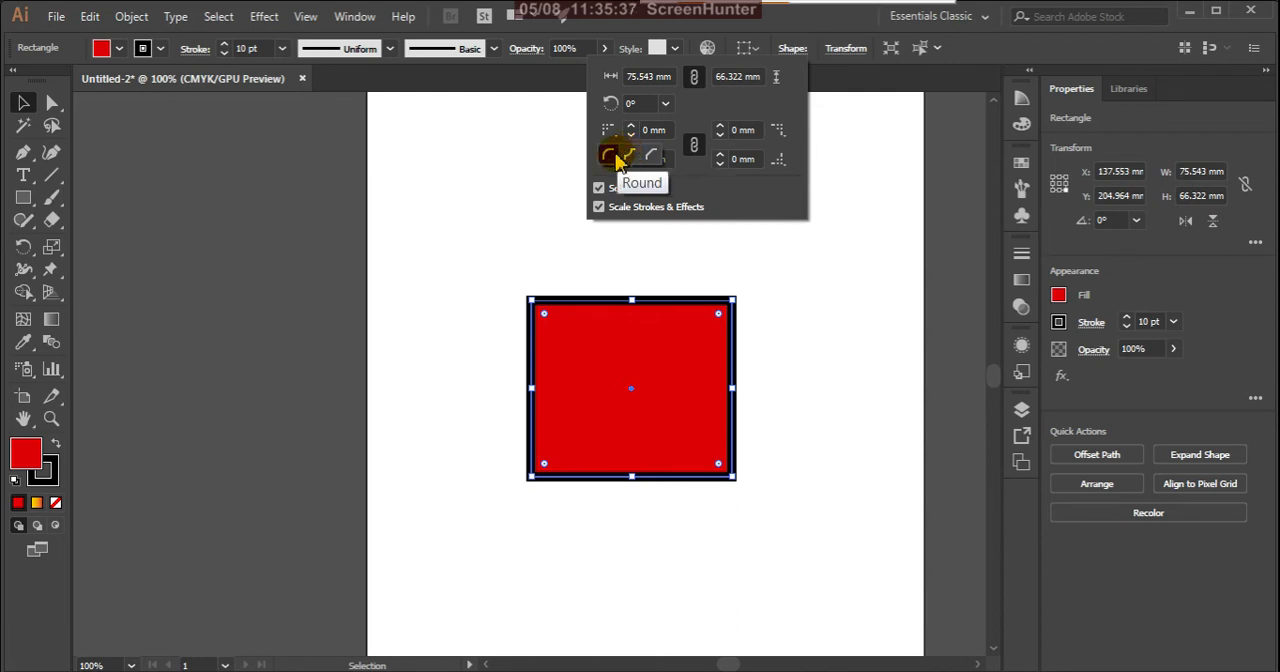
left_click(616, 160)
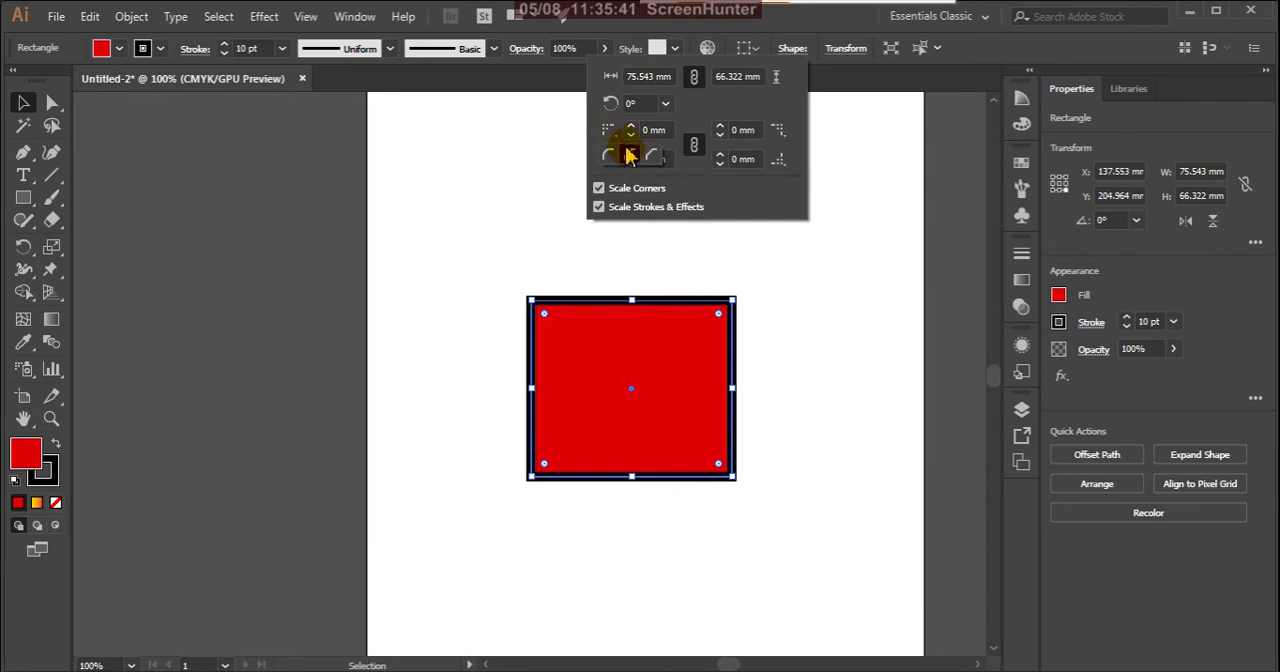
left_click(611, 137)
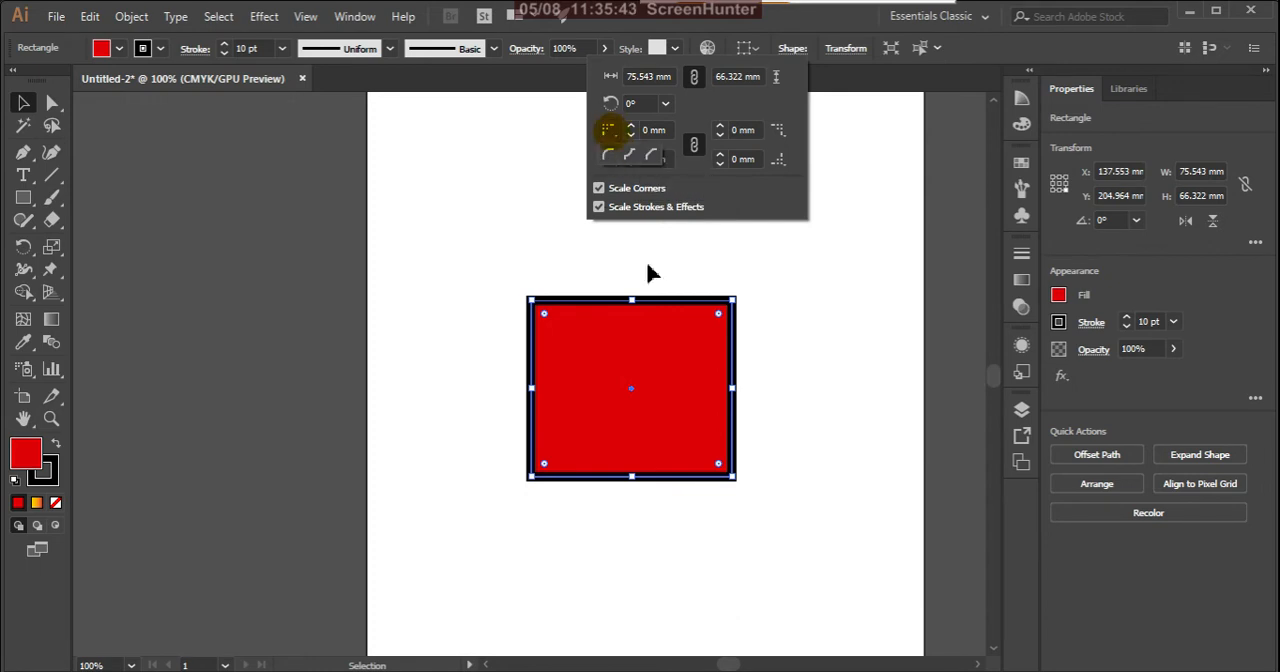
left_click(718, 315)
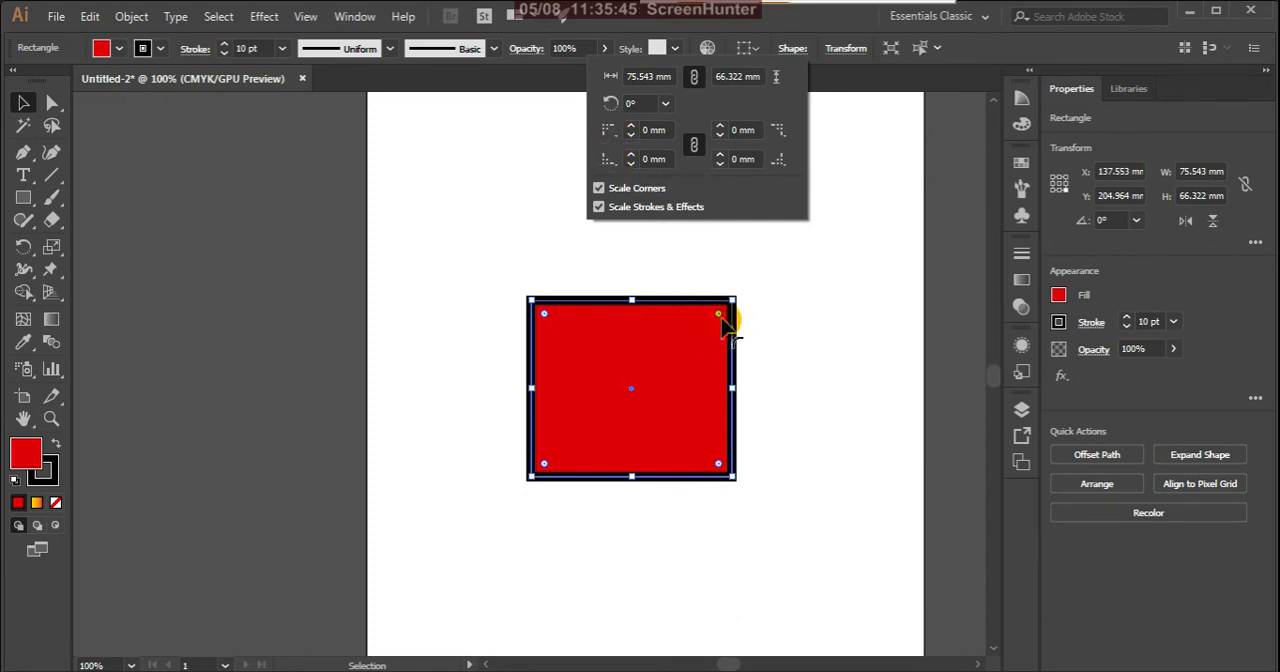
left_click(863, 73)
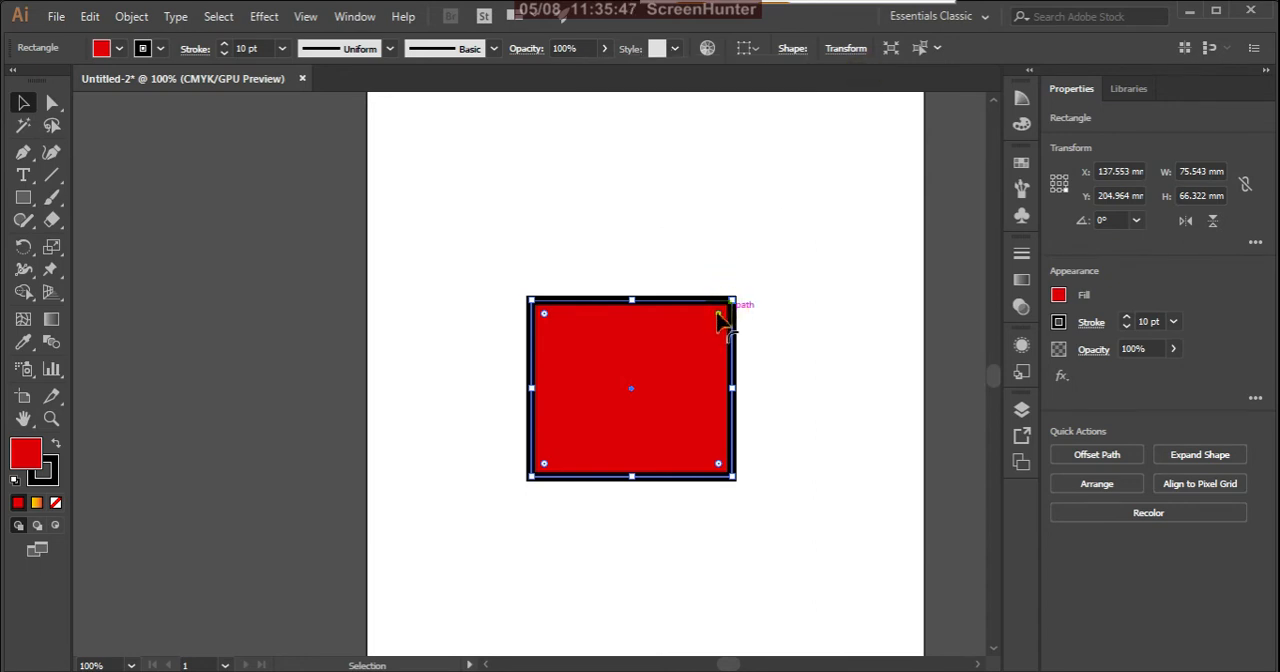
Step: Round all the rectangle's corners to about 12.5 mm, and try the Inverted Round type on the top-left corner before restoring Round
left_click_drag(718, 316, 692, 334)
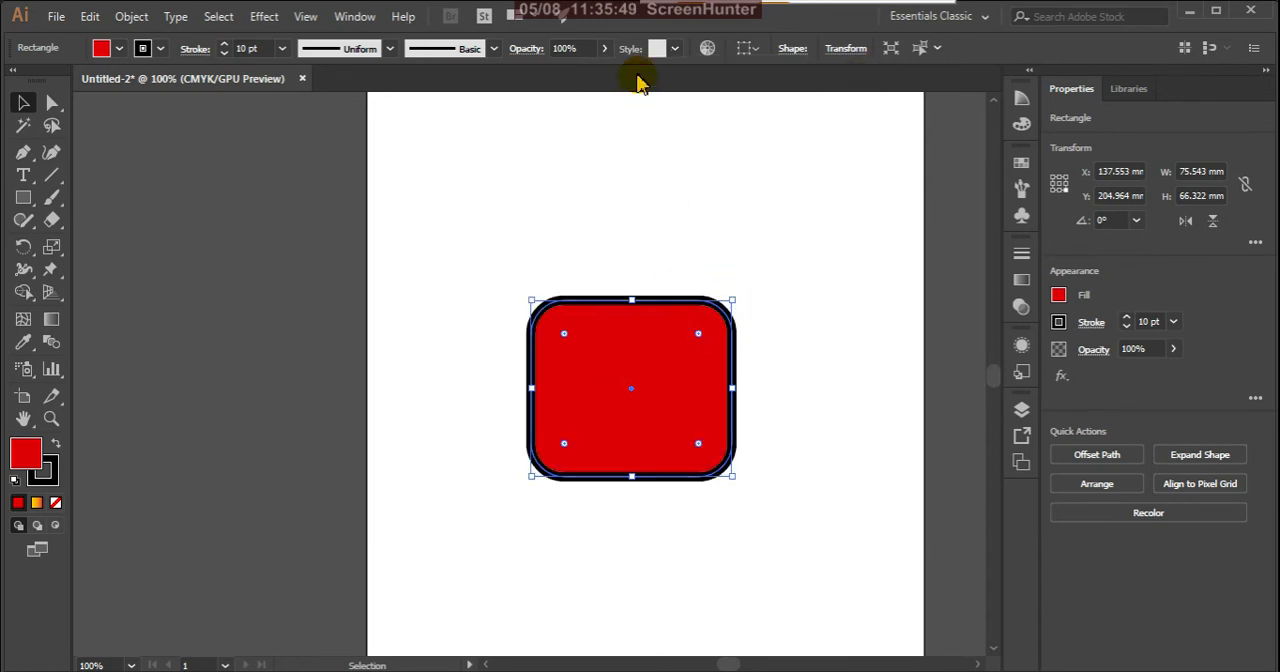
left_click(792, 49)
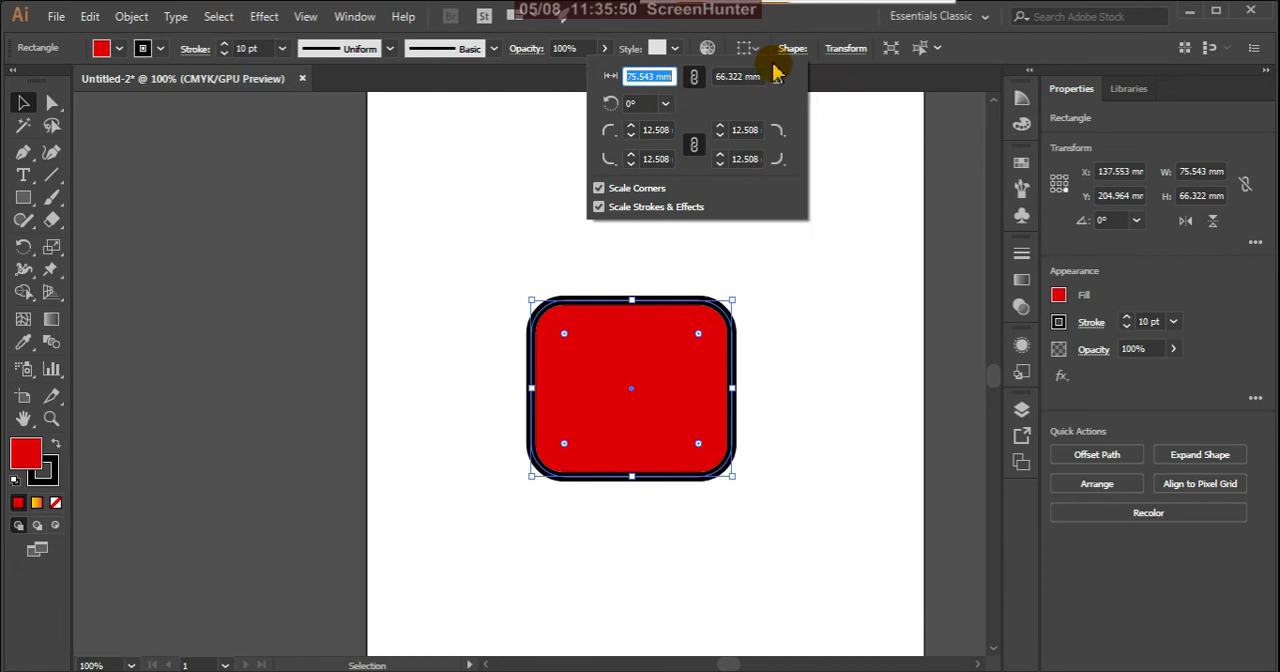
left_click(614, 141)
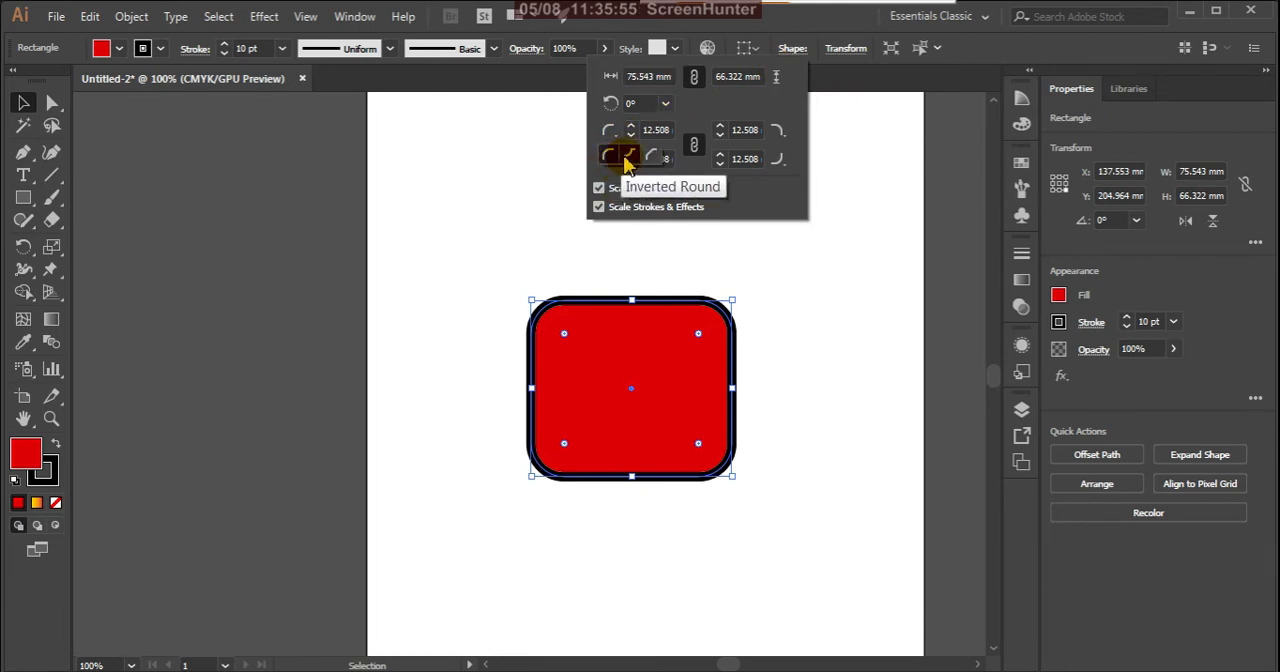
left_click(631, 158)
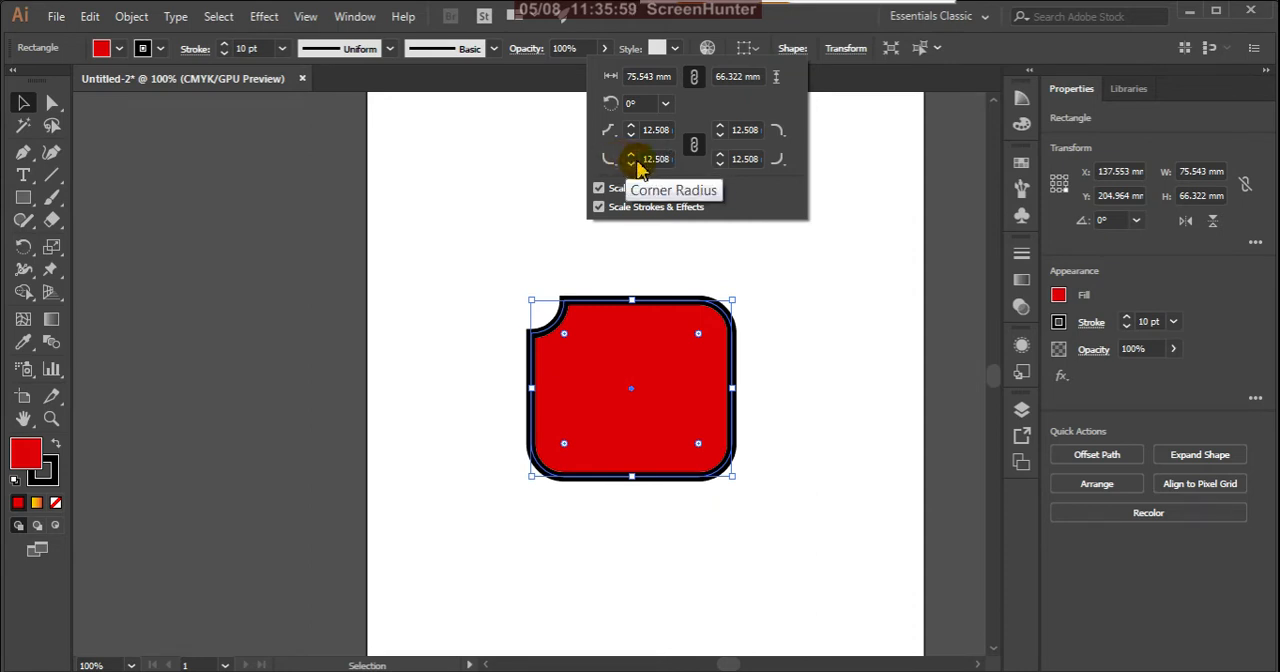
left_click(620, 141)
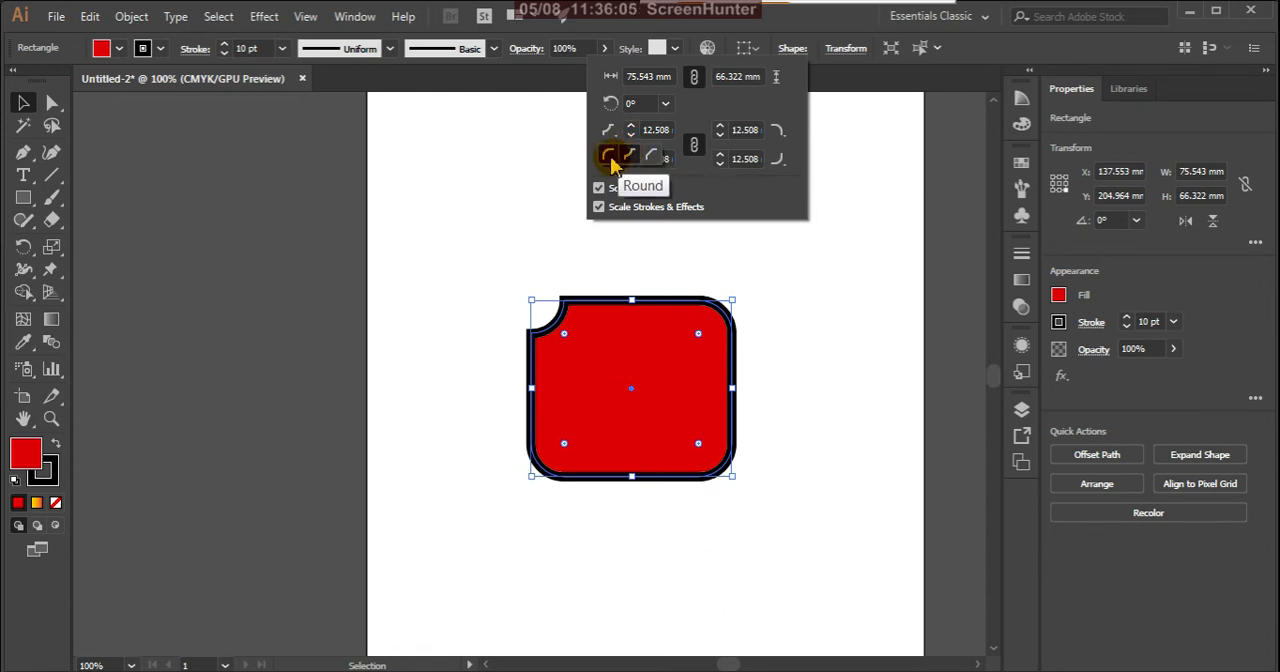
left_click(610, 158)
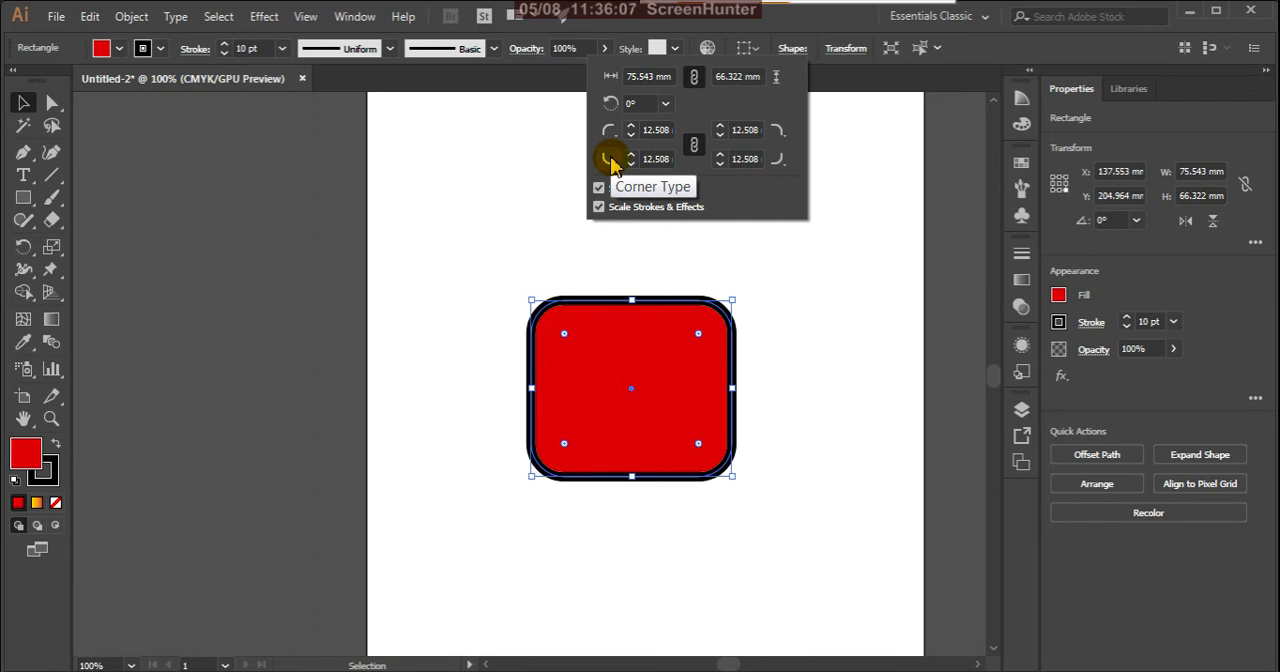
Step: Set the linked corner radii to 11 mm, and try the Chamfer type on the bottom-left corner before restoring Round
left_click(631, 164)
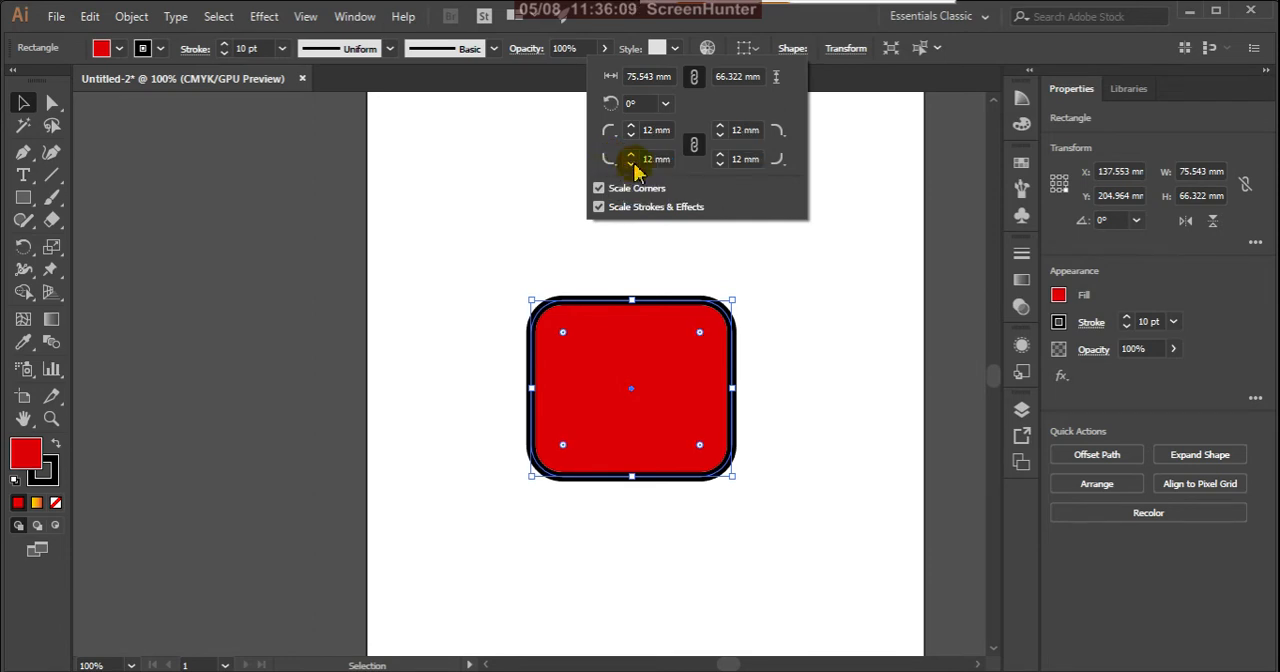
left_click(631, 164)
left_click(610, 160)
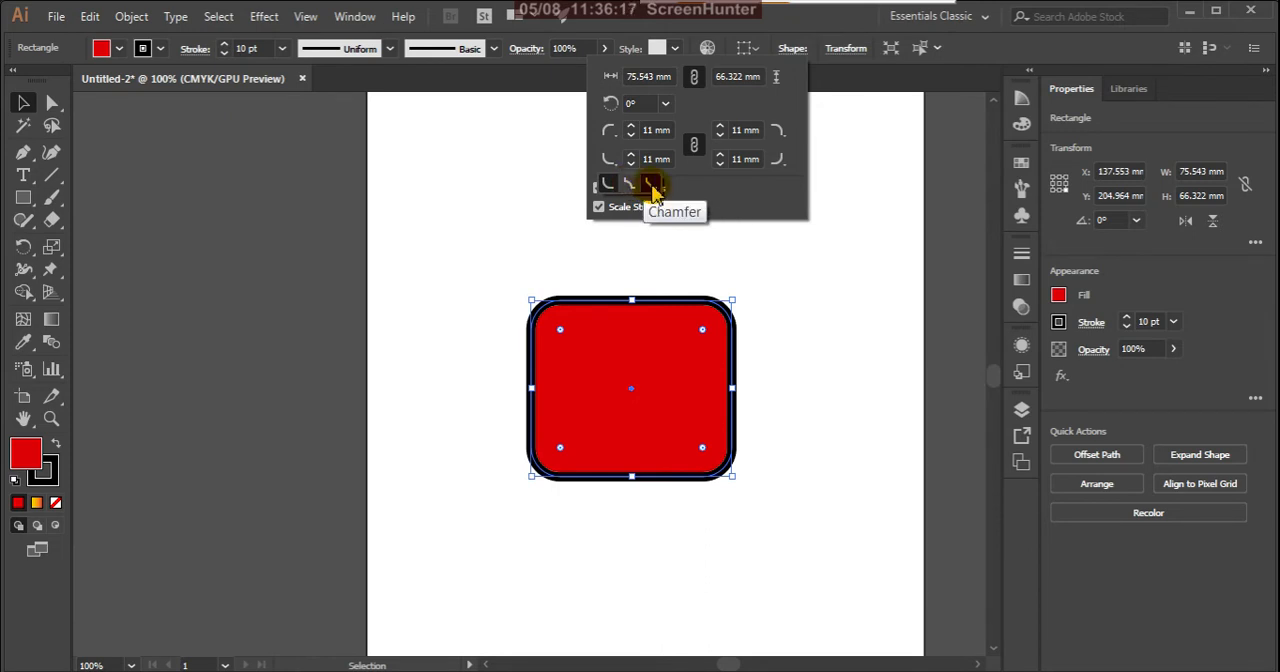
left_click(651, 186)
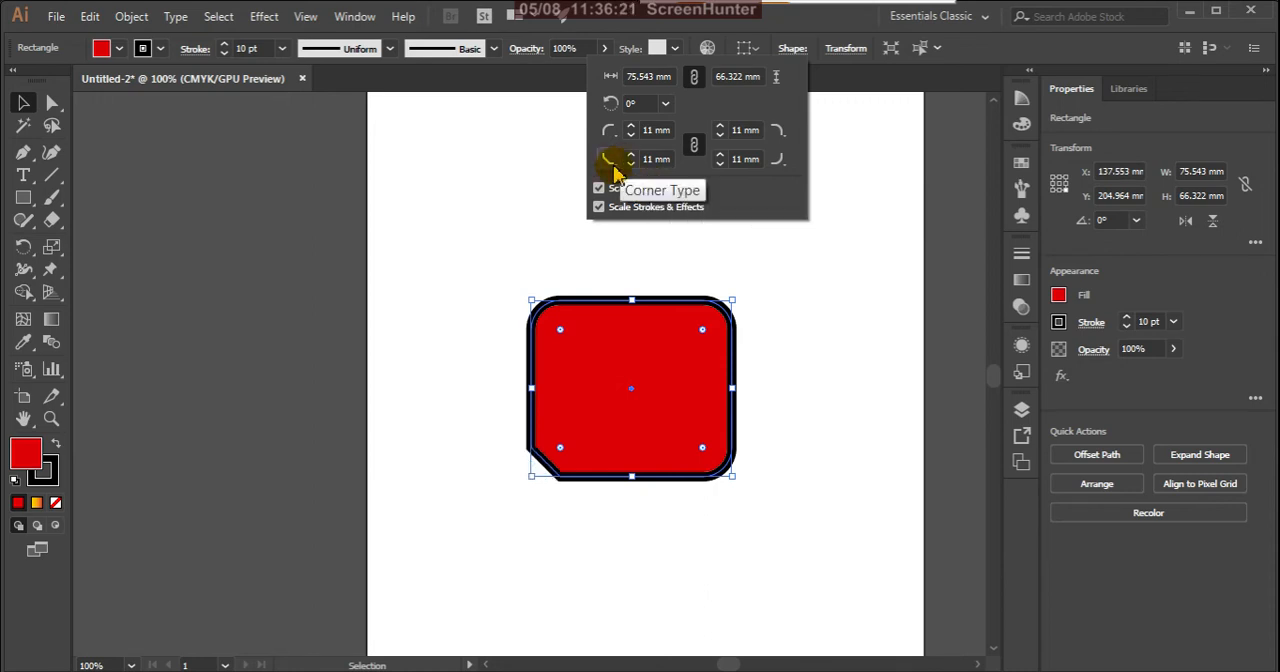
left_click(612, 164)
left_click(613, 188)
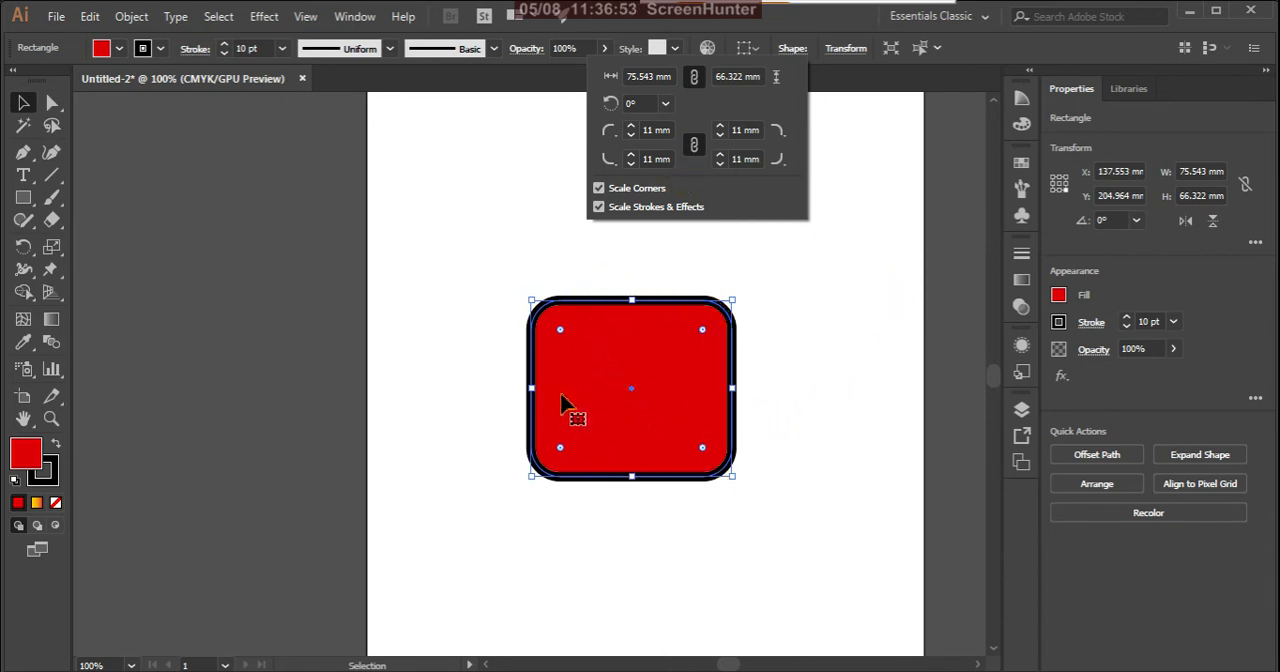
left_click(836, 83)
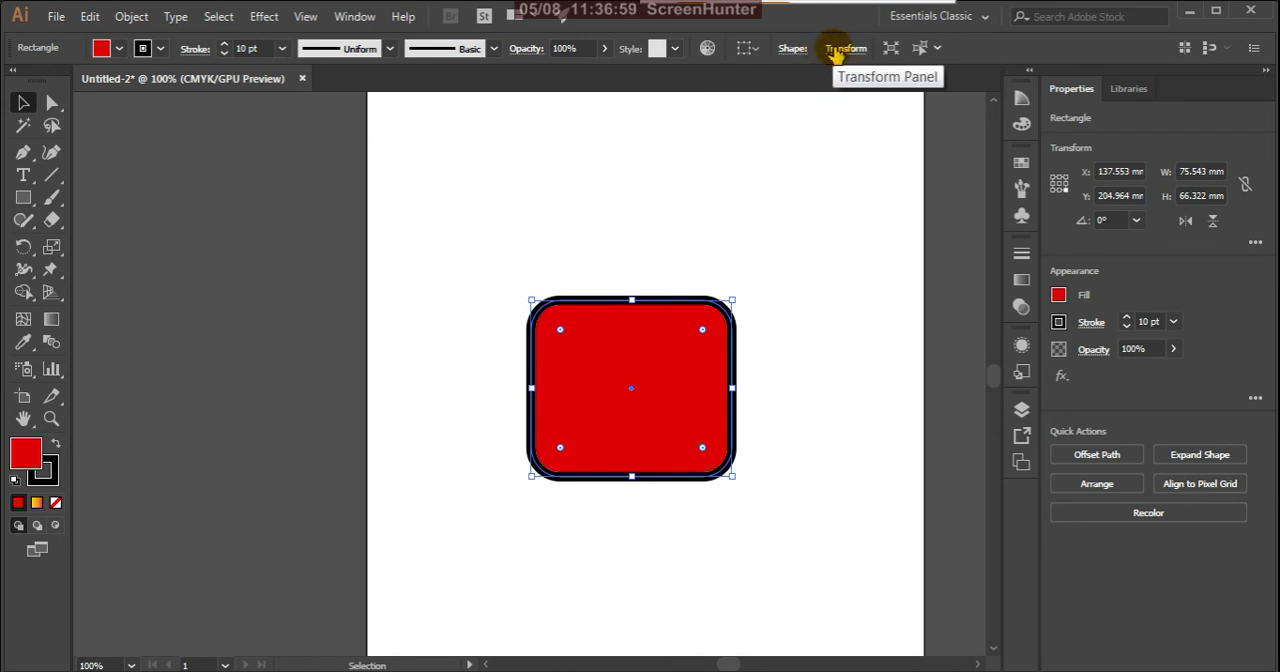
Step: Set the rectangle's X position to 340 mm, and move it back onto the artboard at about X 157 mm, Y 201 mm
left_click(842, 52)
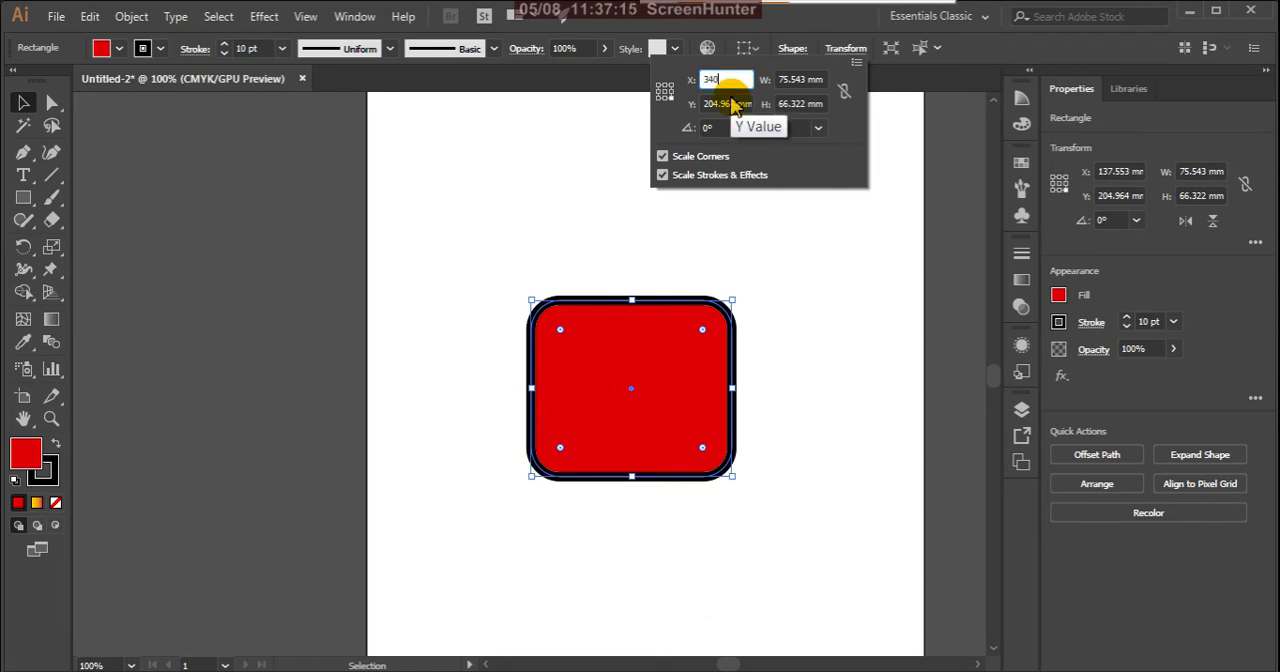
key("Return")
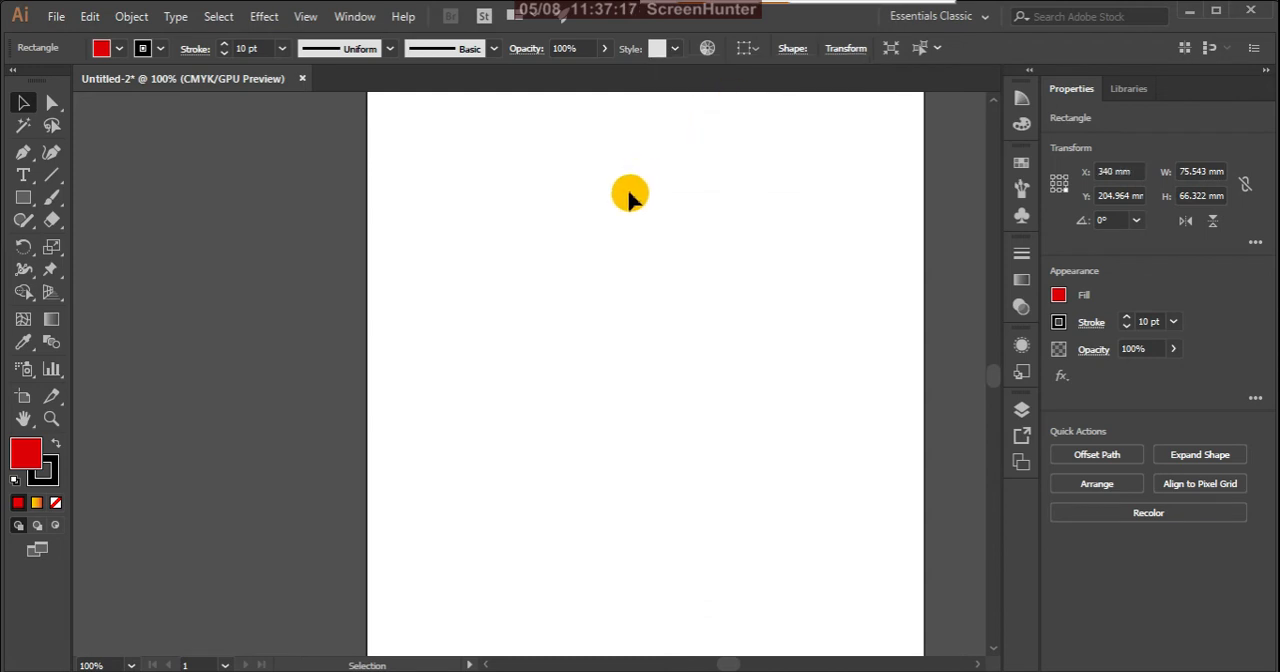
scroll(585, 302, "down", 4)
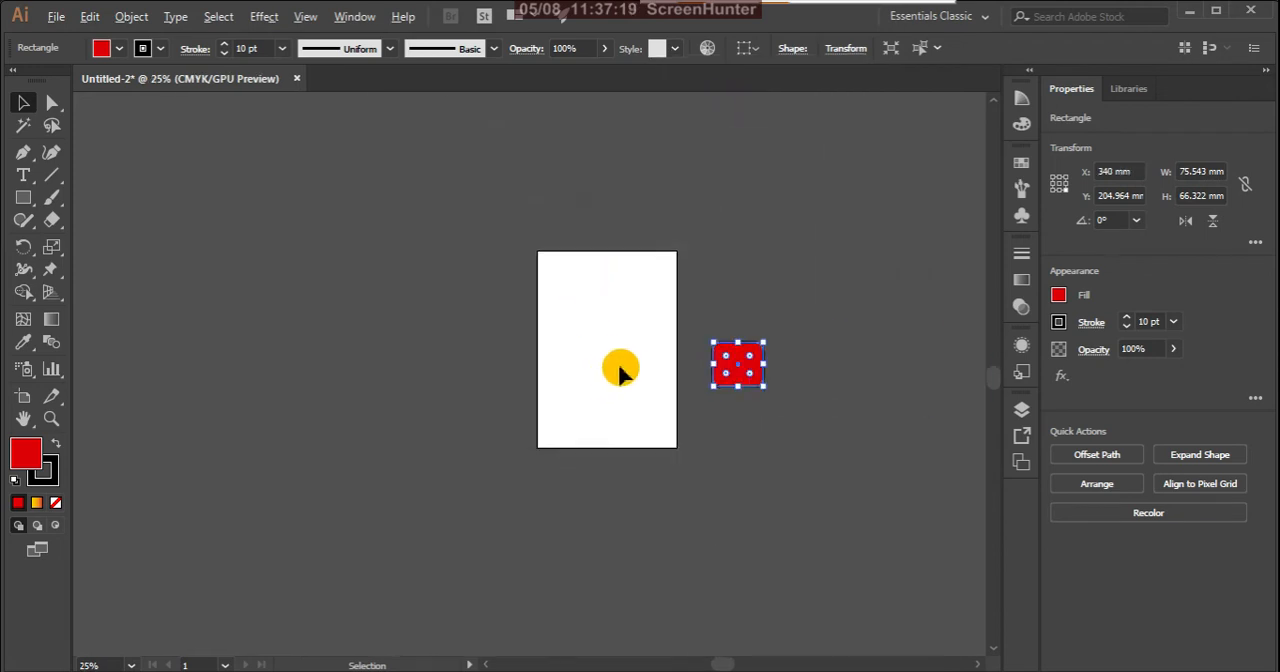
scroll(694, 369, "up", 3)
left_click_drag(760, 372, 463, 357)
scroll(505, 368, "up", 2)
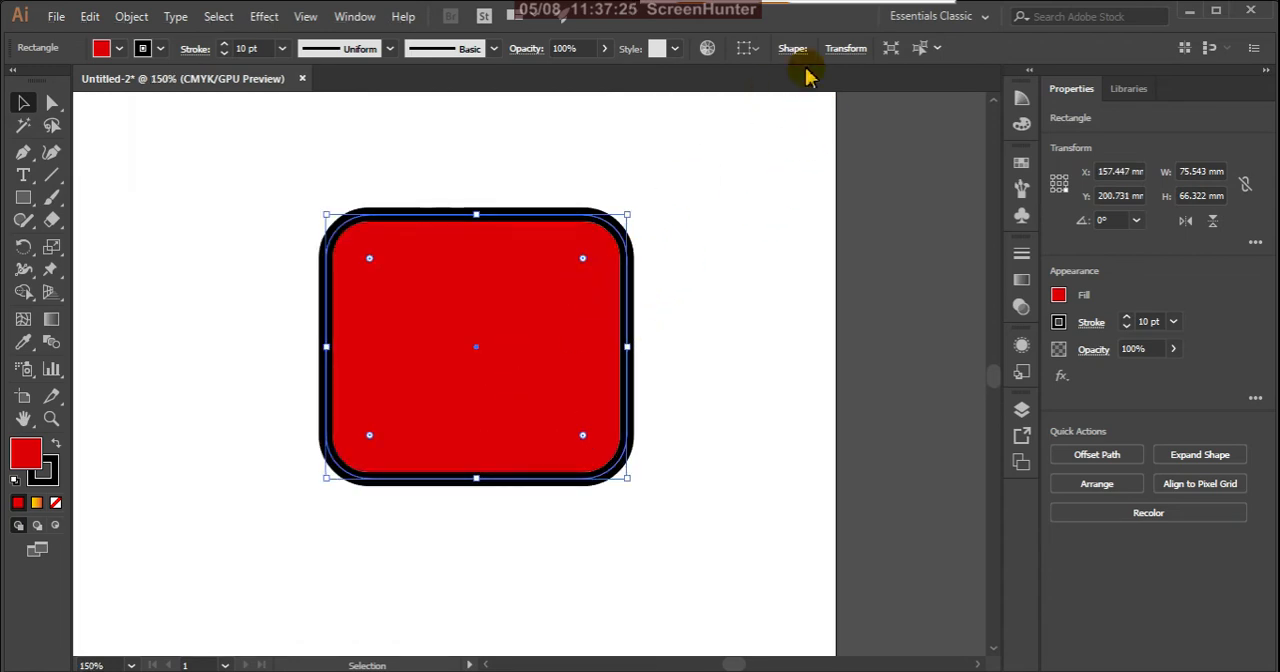
left_click(845, 48)
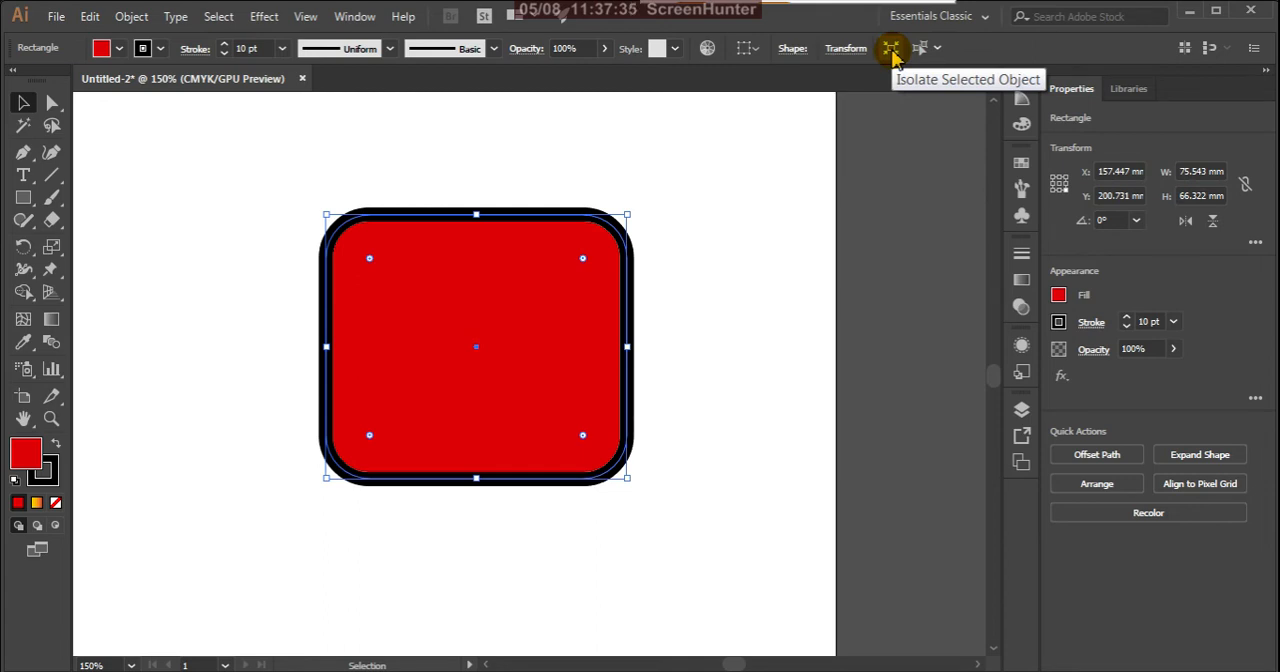
Step: Isolate the rectangle and test selecting it in isolation mode, and exit isolation with the rectangle selected again
left_click(892, 52)
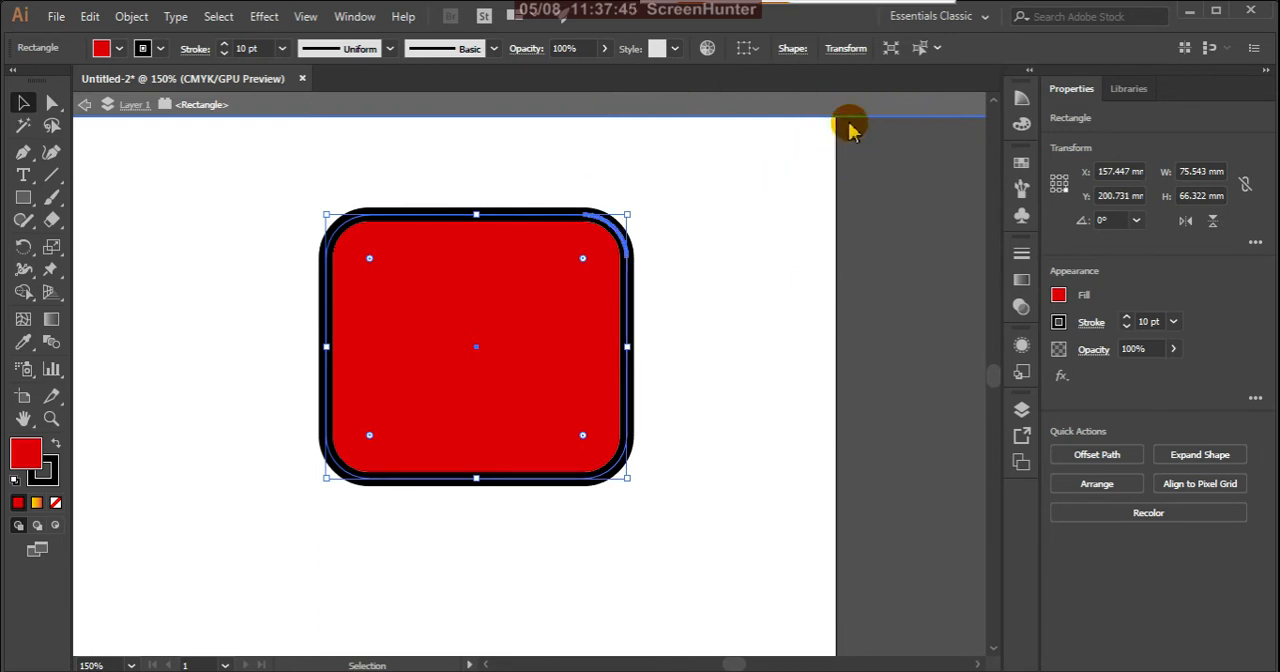
left_click(737, 217)
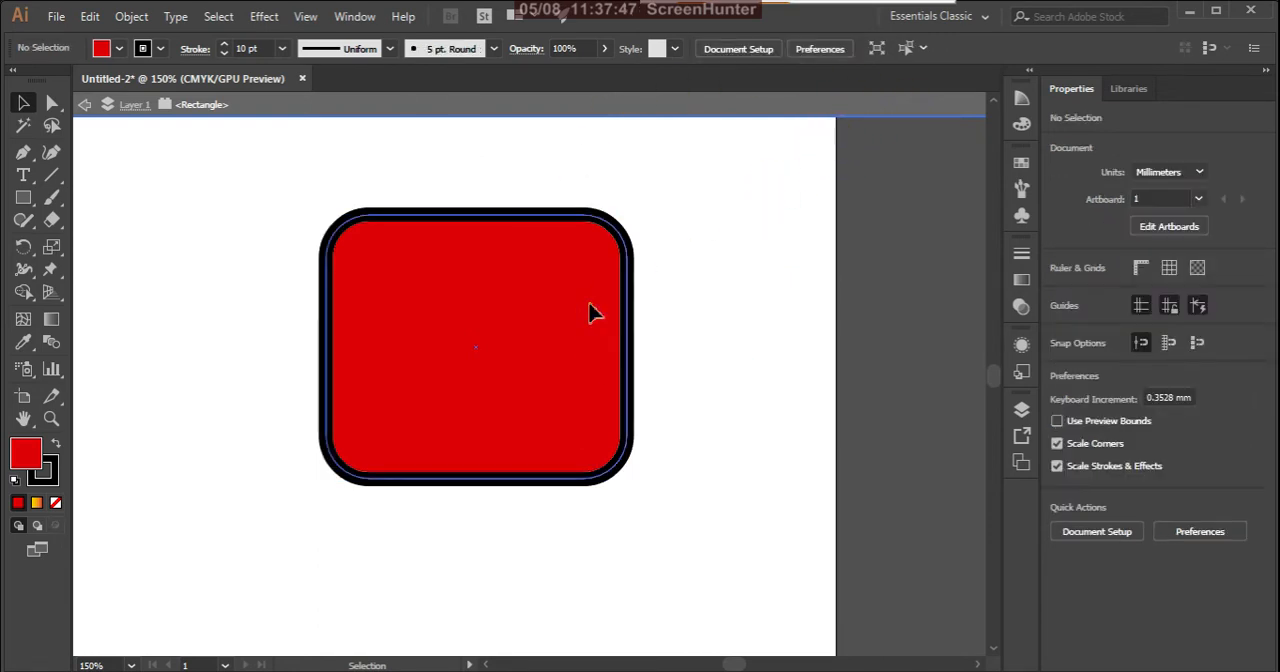
left_click(591, 311)
left_click(696, 220)
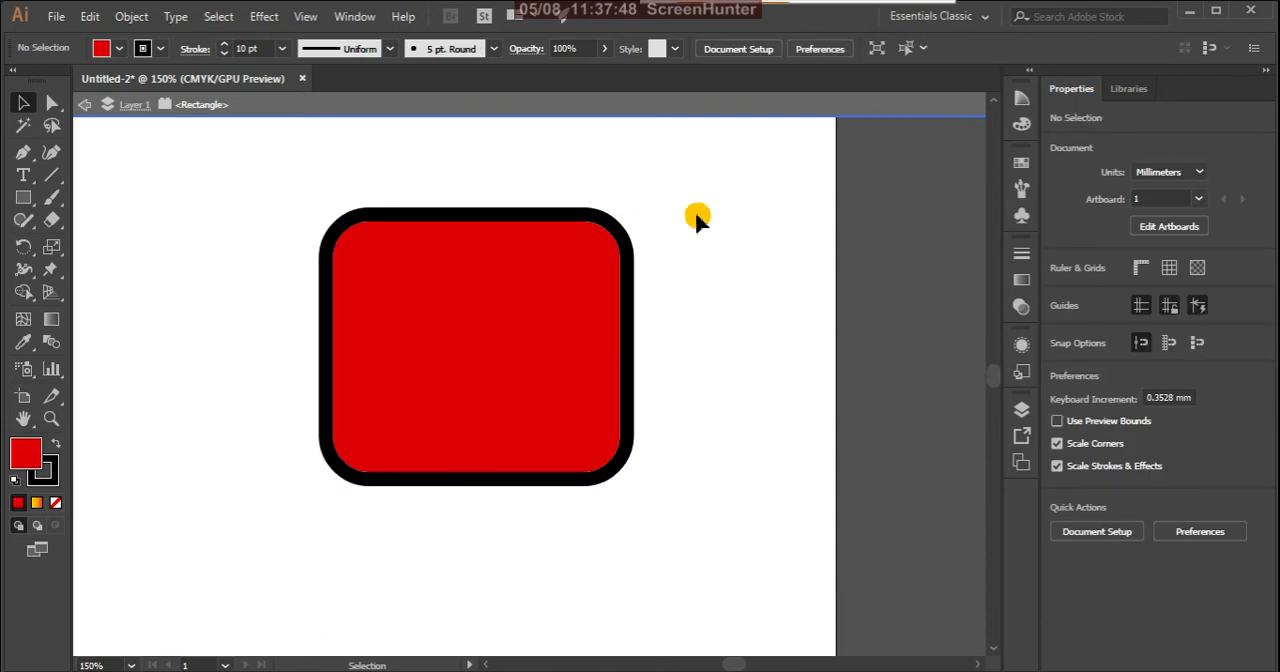
left_click(560, 312)
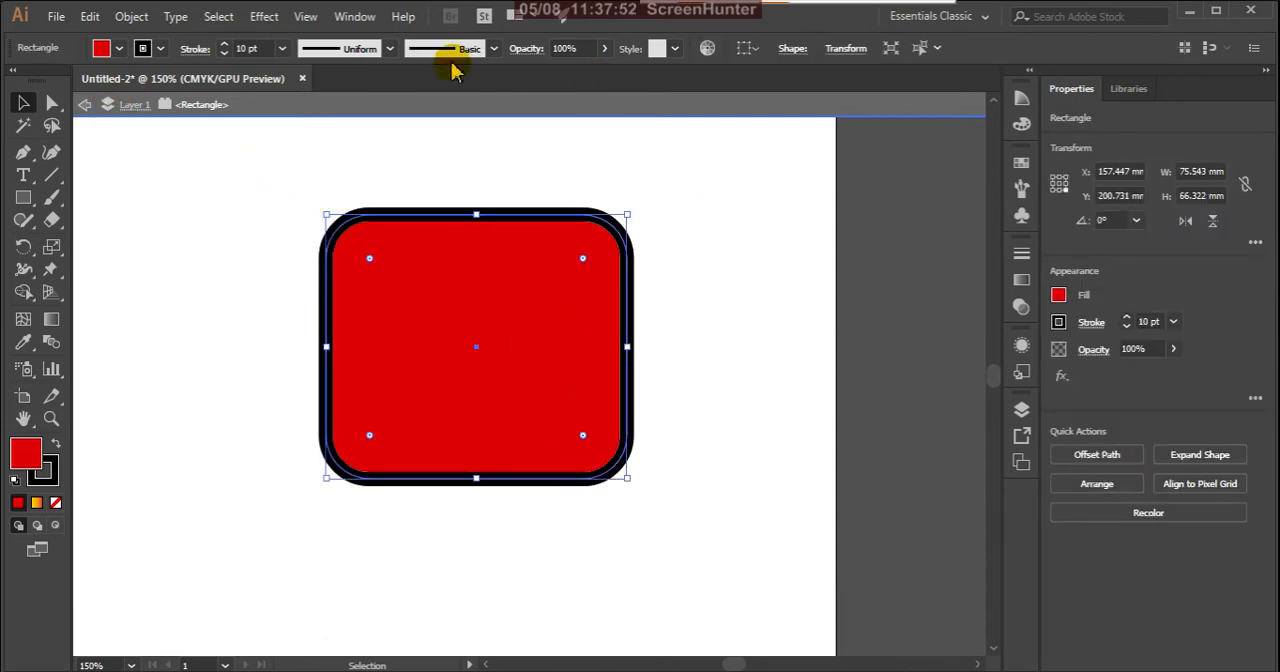
left_click(86, 105)
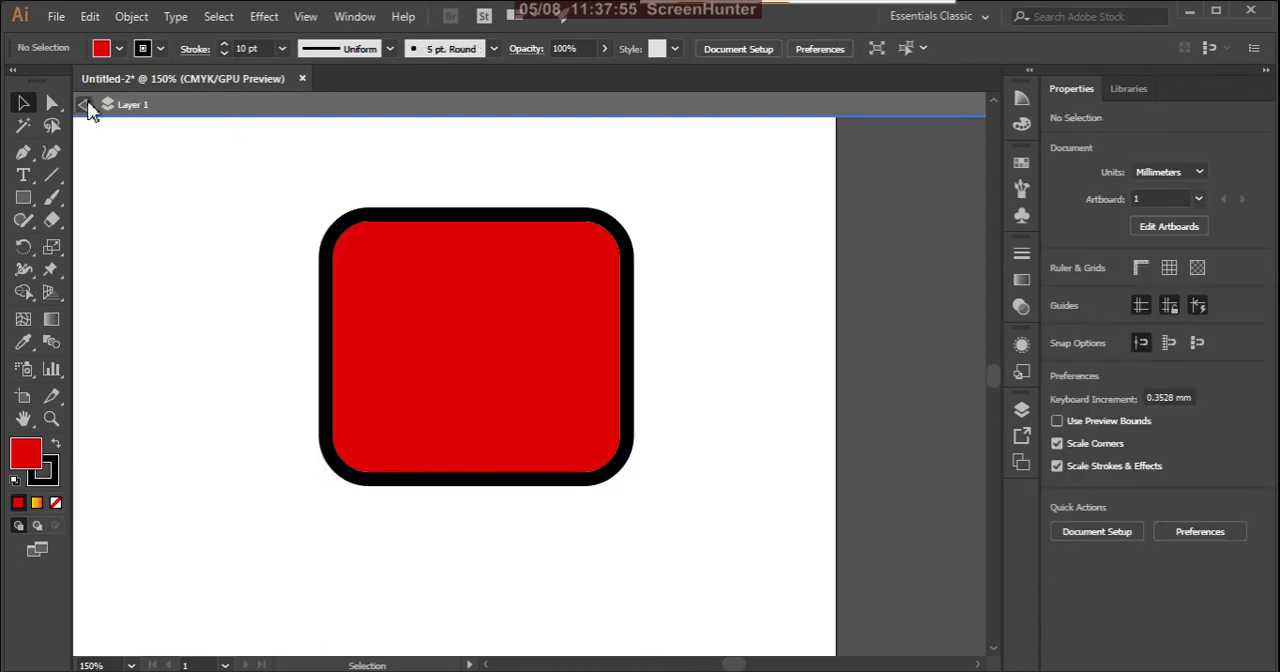
left_click(86, 105)
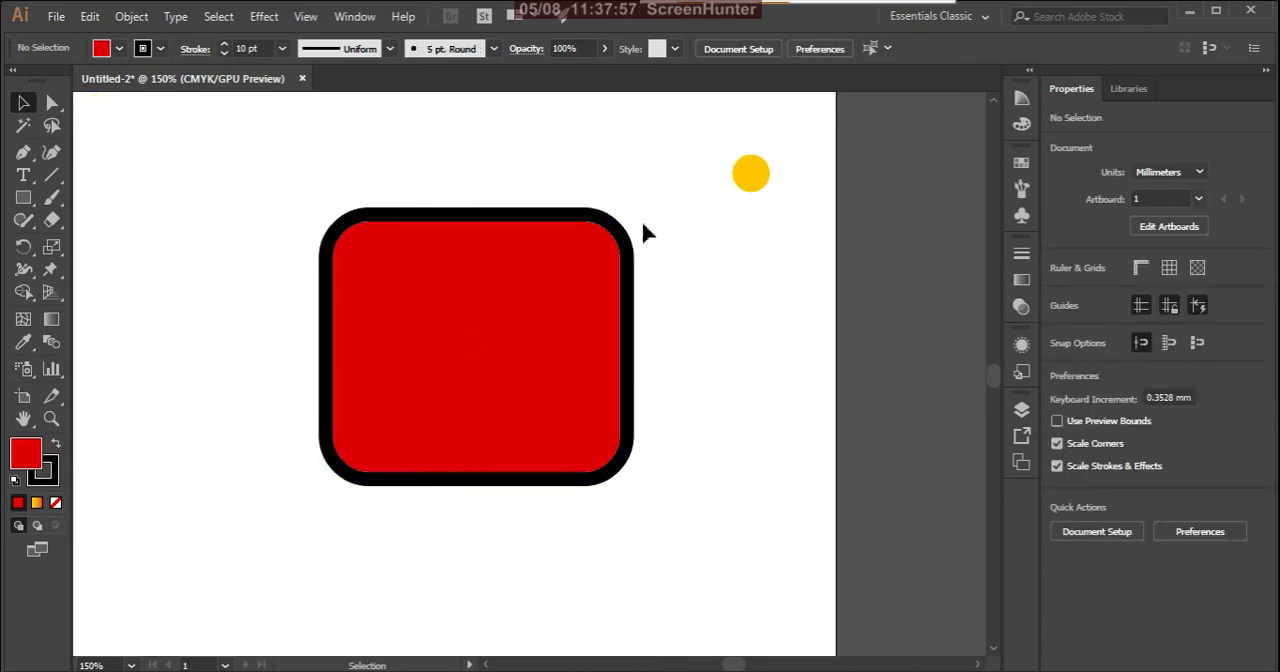
left_click(546, 318)
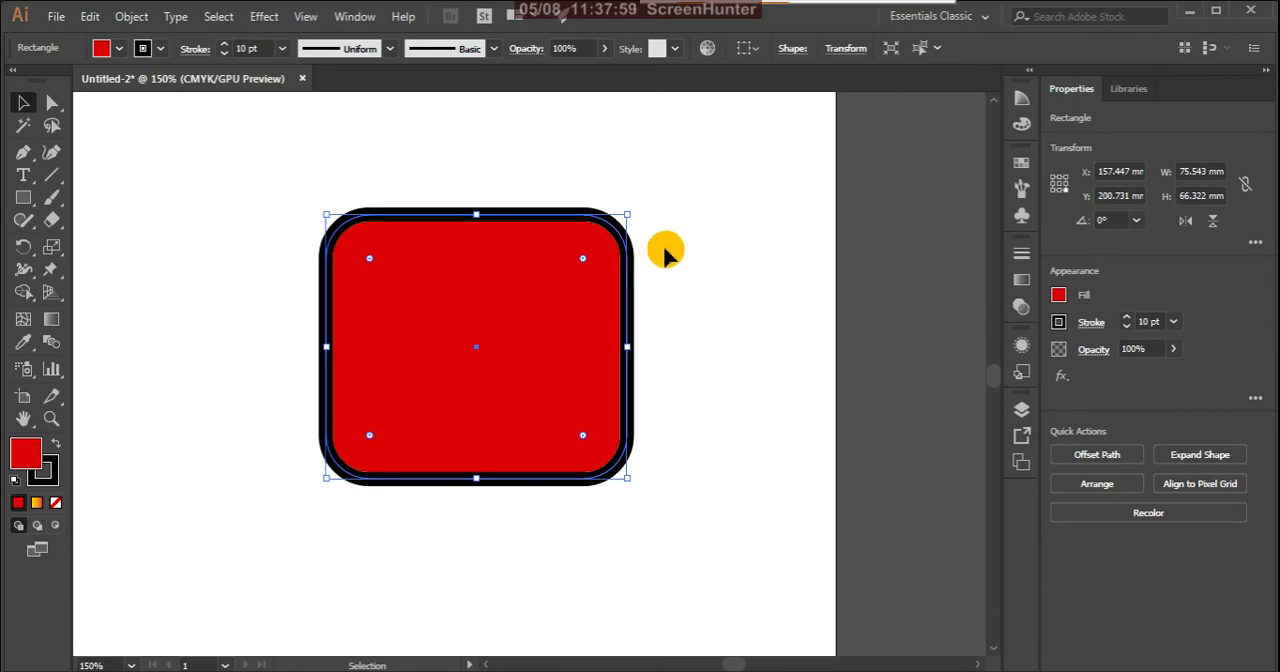
Step: Remove the rounding from all the rectangle's corners, making them square
scroll(709, 249, "down", 2)
scroll(714, 192, "up", 1)
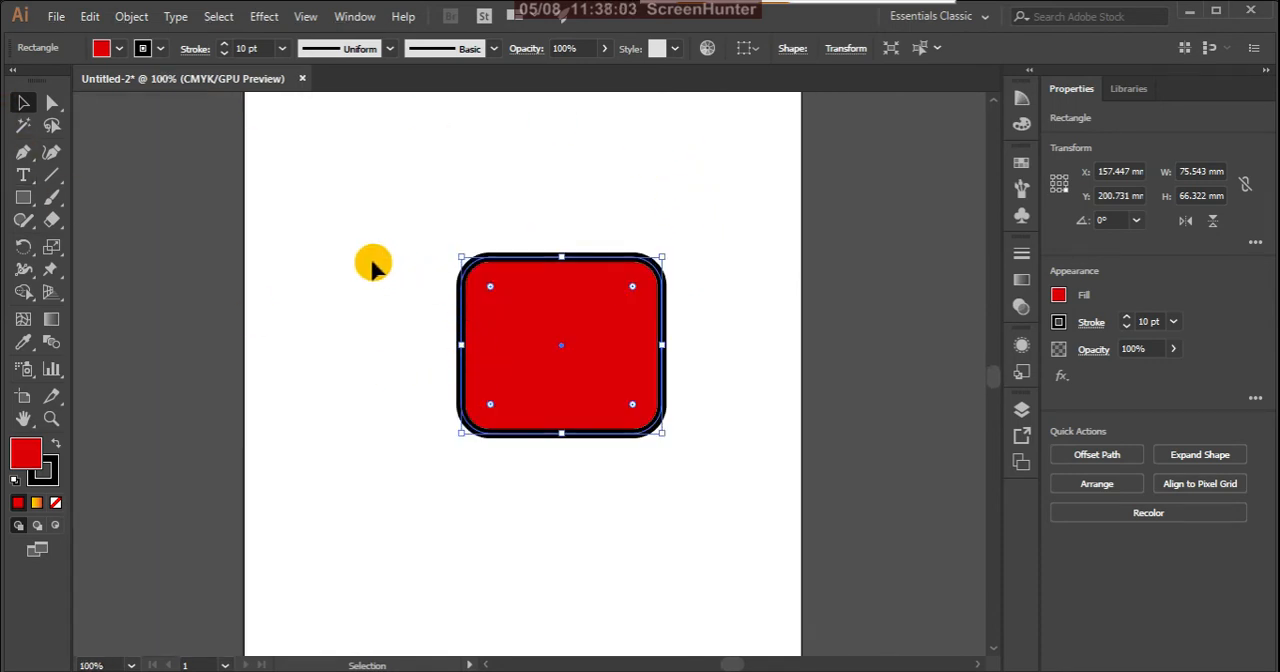
left_click_drag(632, 289, 674, 246)
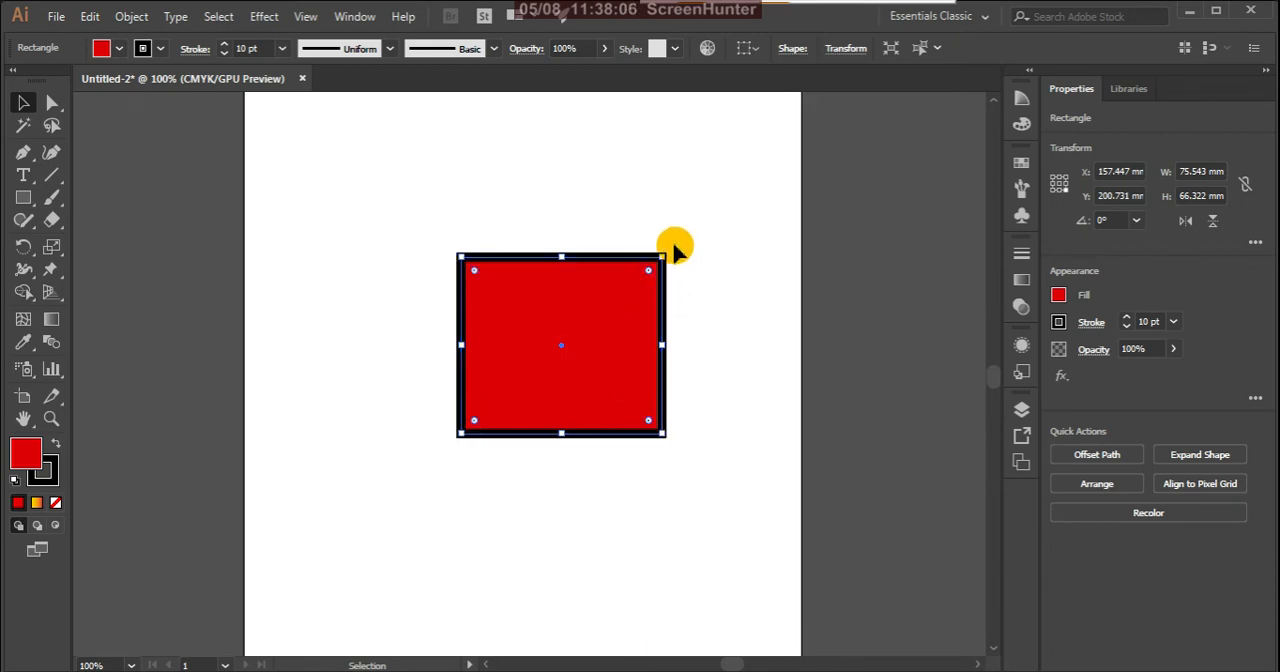
double_click(25, 103)
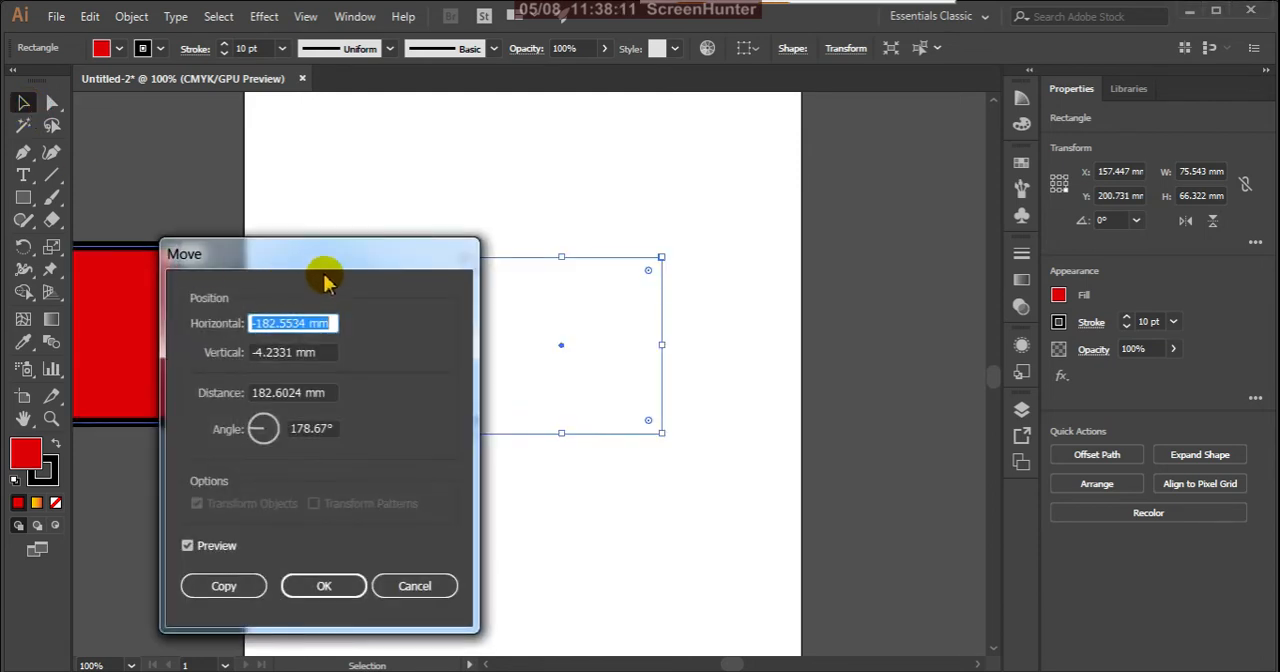
left_click_drag(337, 263, 933, 235)
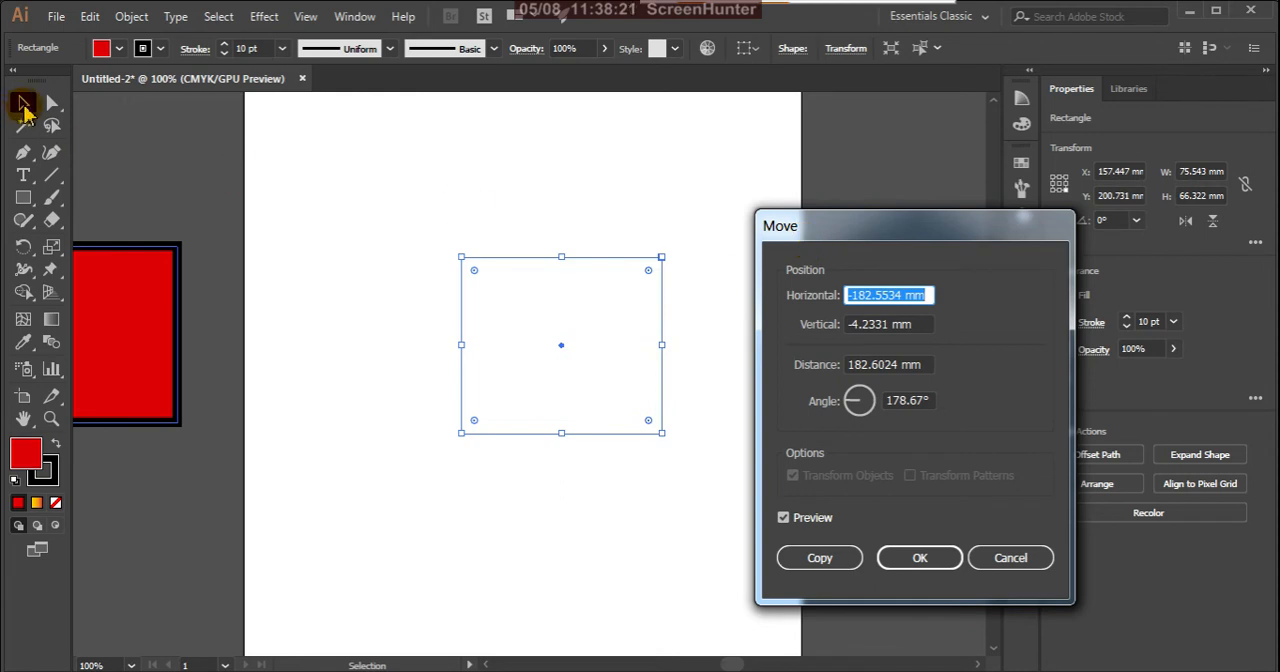
left_click(1003, 560)
left_click(314, 200)
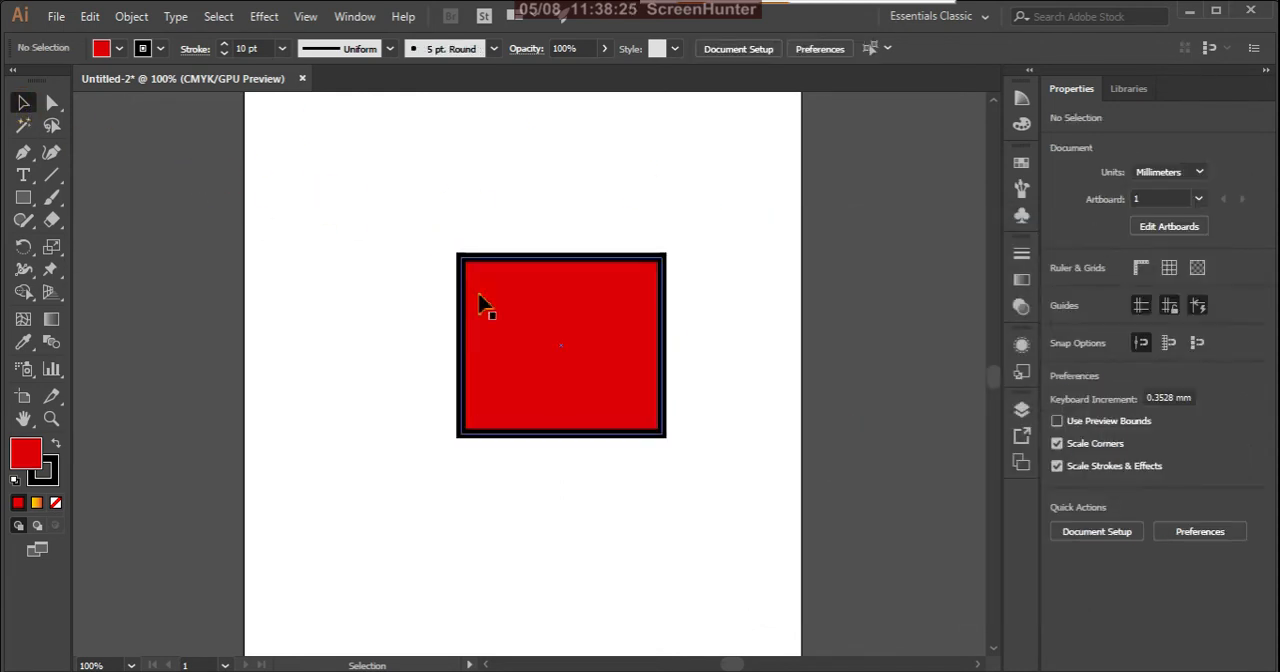
Step: Select the red rectangle and preview a Move offset of -45 mm horizontally and 5 mm vertically
left_click(518, 310)
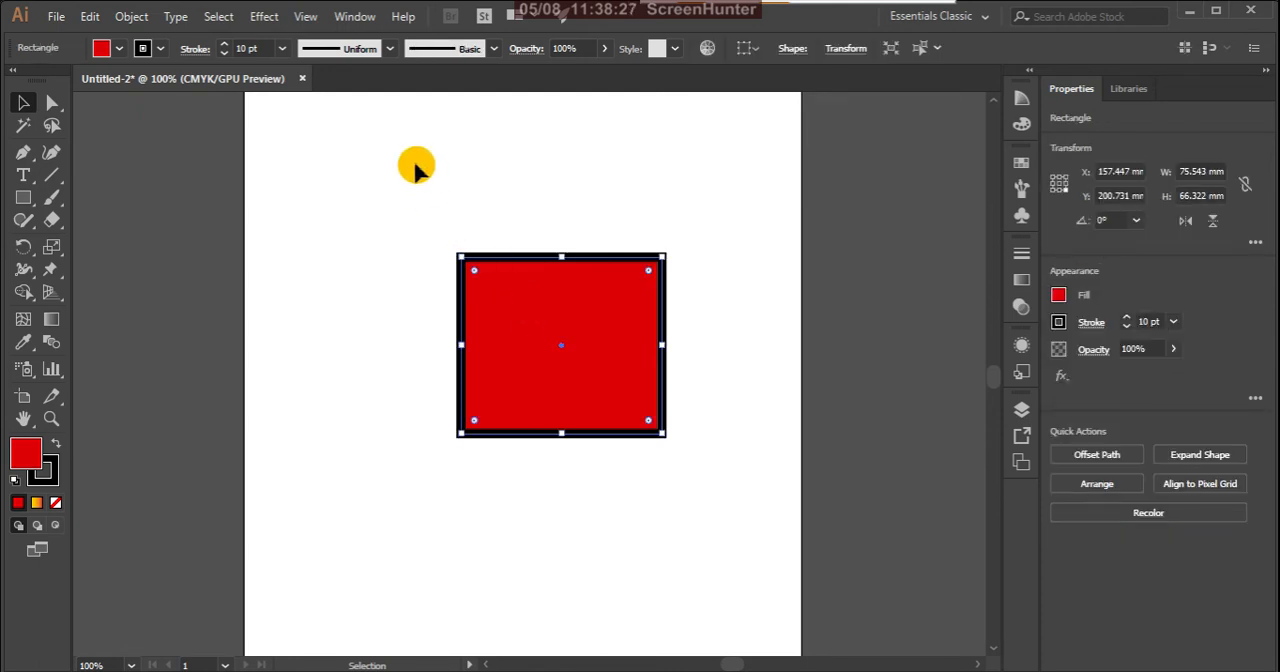
double_click(24, 104)
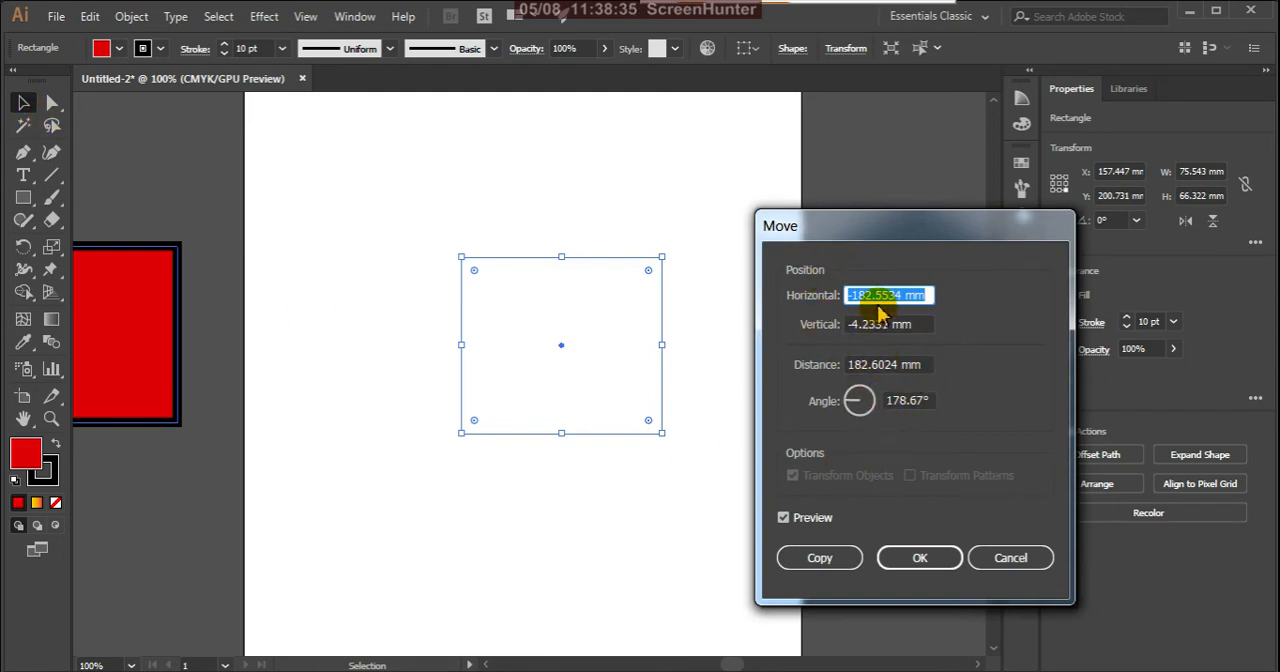
left_click_drag(853, 298, 946, 306)
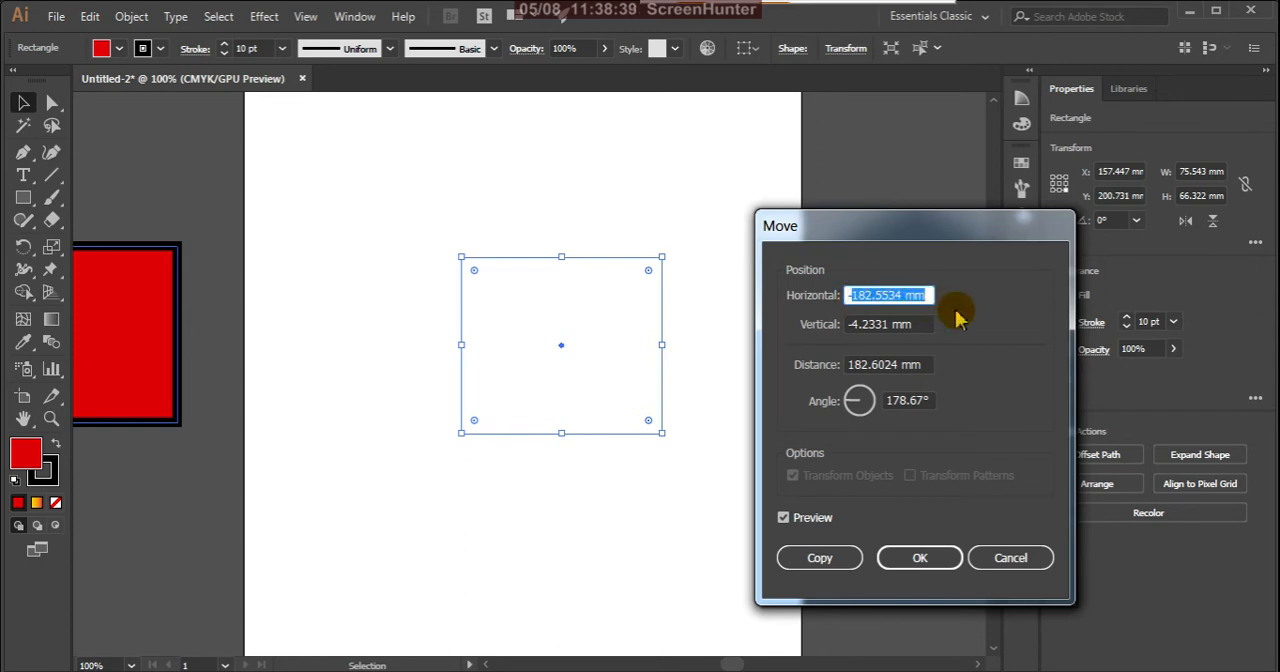
type("45")
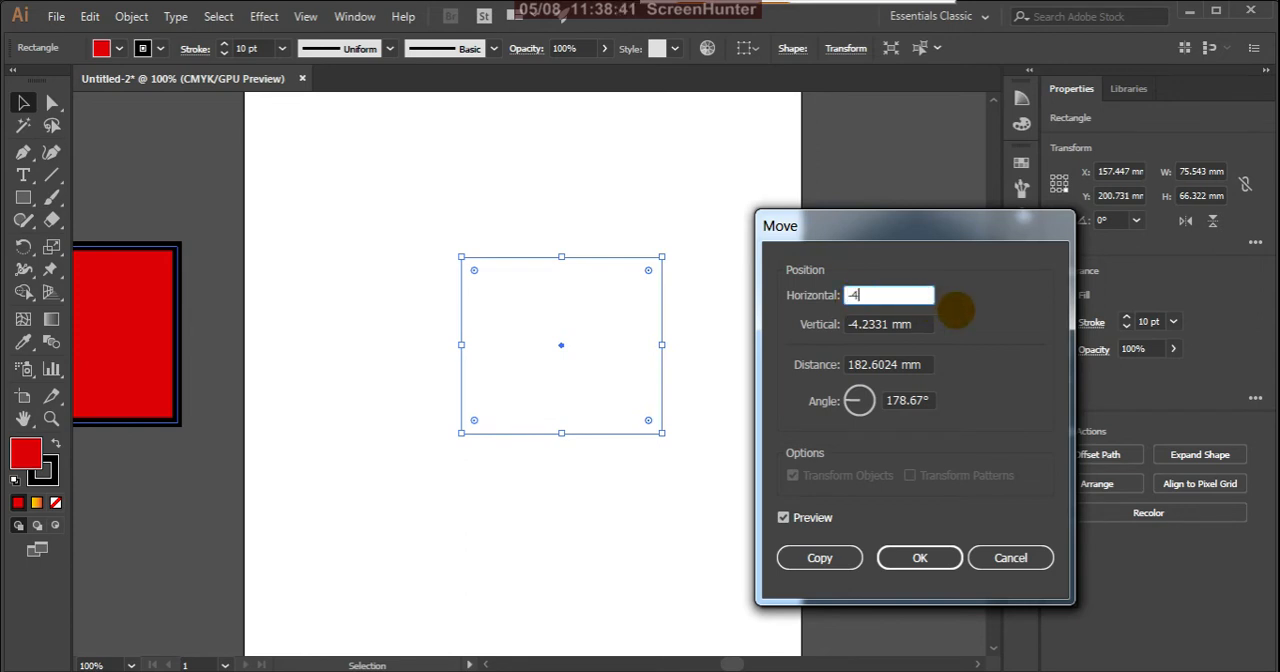
left_click(783, 517)
left_click(783, 519)
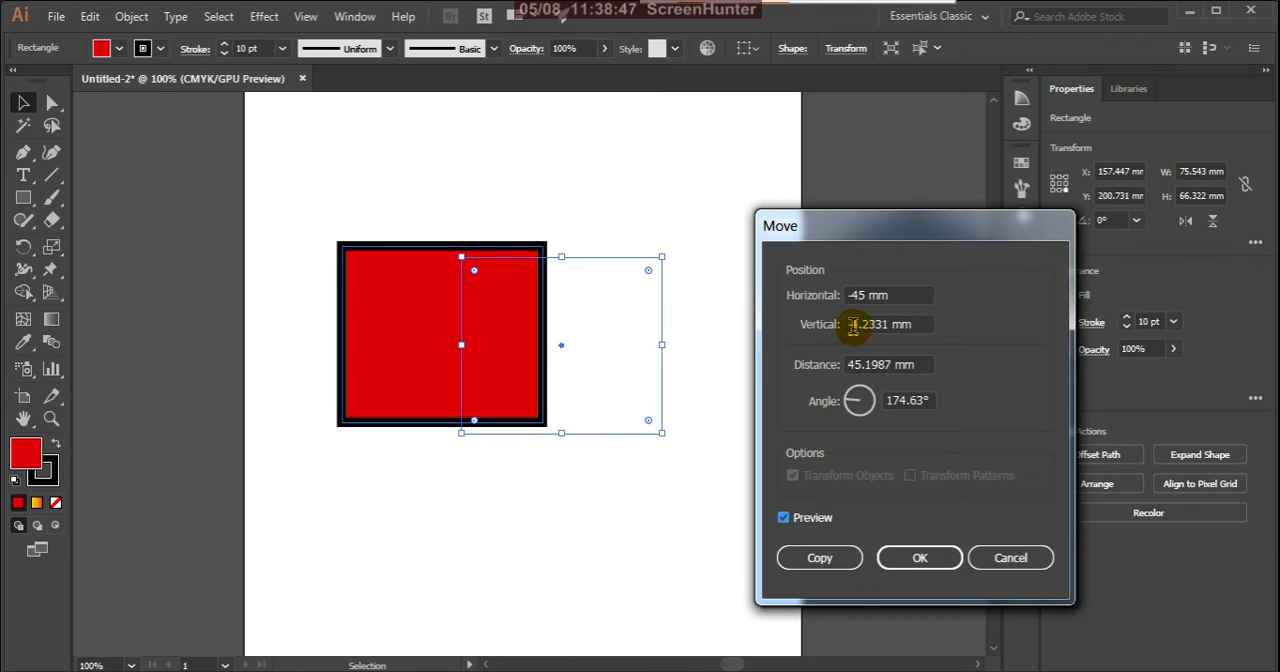
left_click_drag(850, 326, 934, 324)
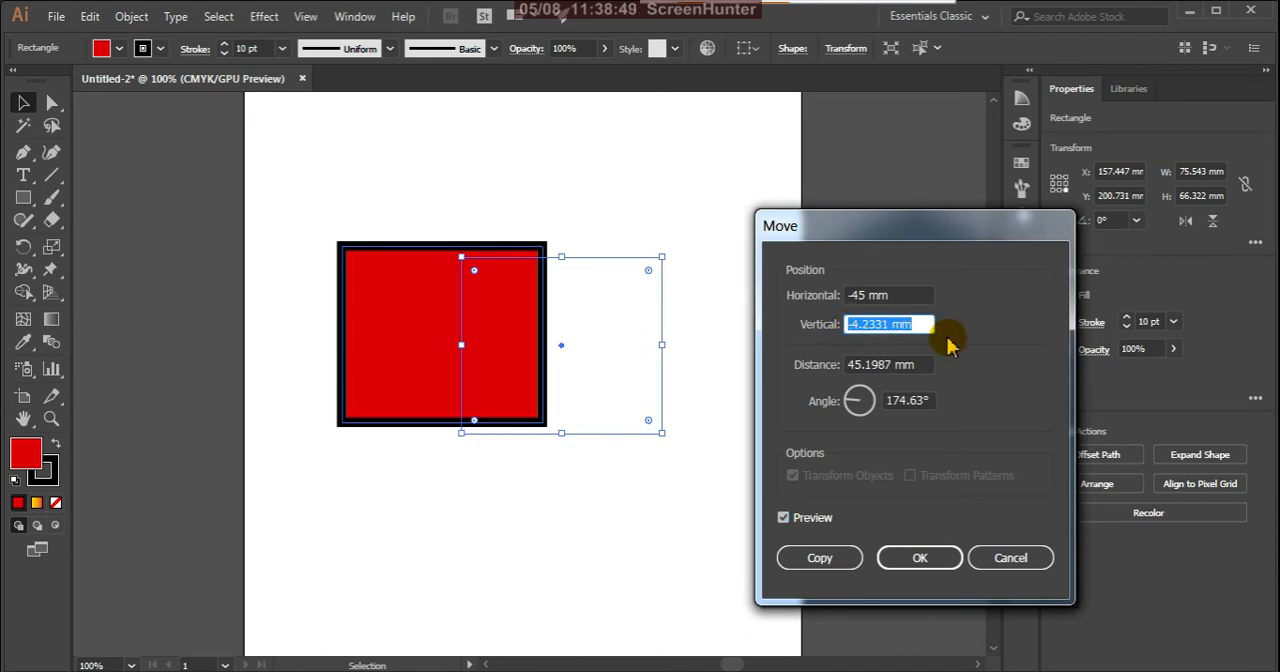
type("5")
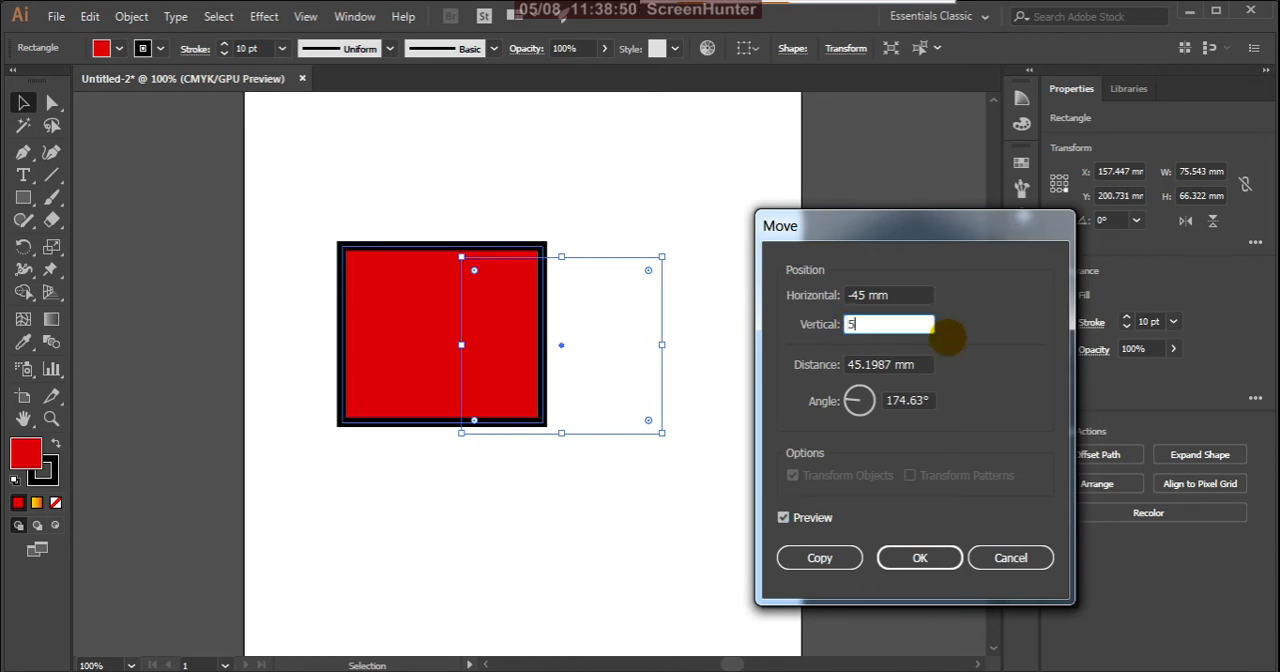
left_click(784, 522)
left_click(784, 520)
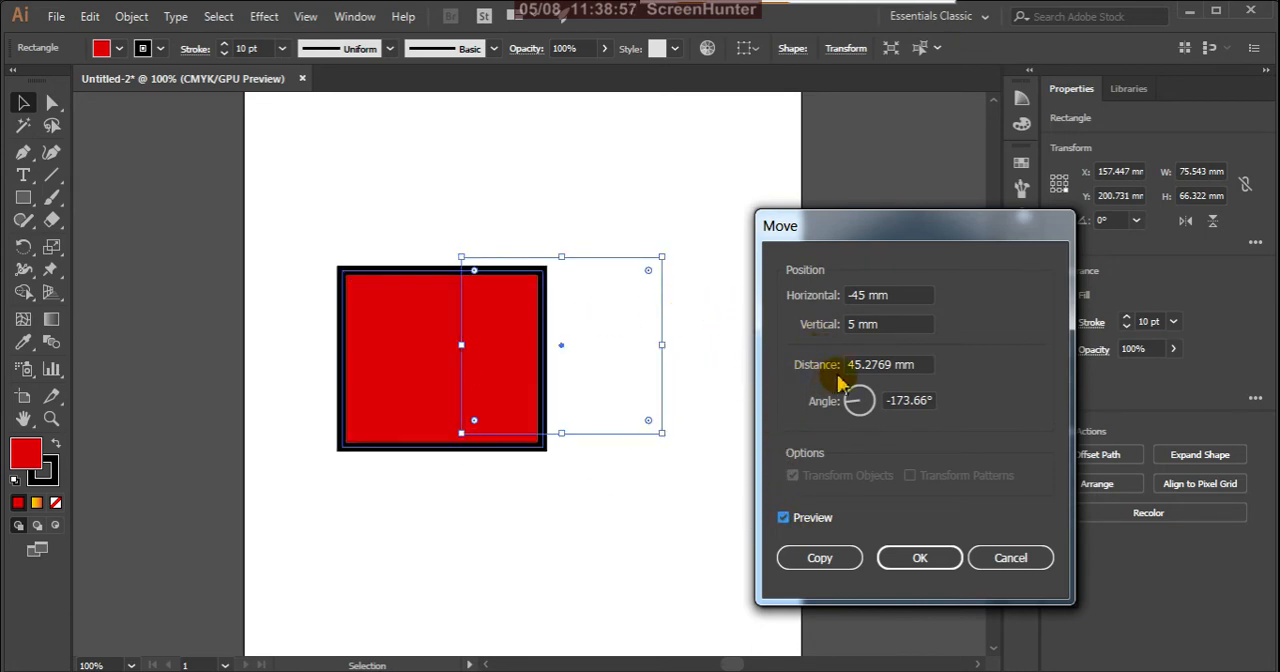
Step: Set the move distance to 80 mm and the angle to 171°, and create a copy of the rectangle at that offset
left_click_drag(918, 368, 804, 368)
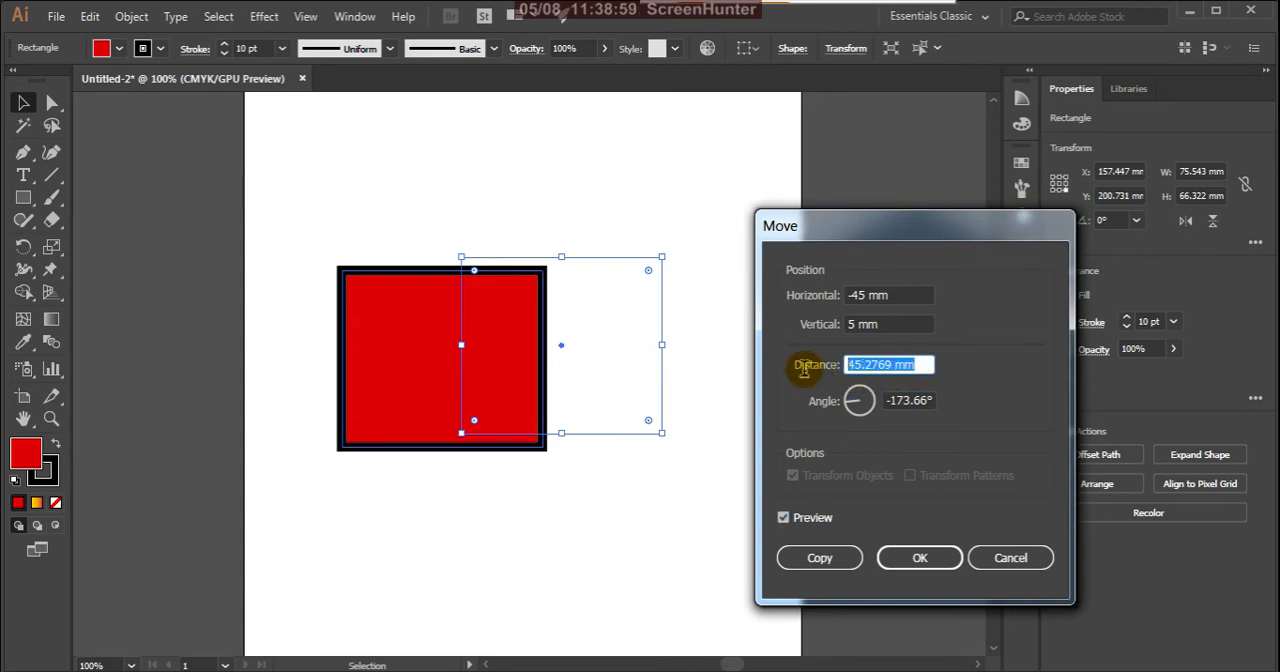
type("80")
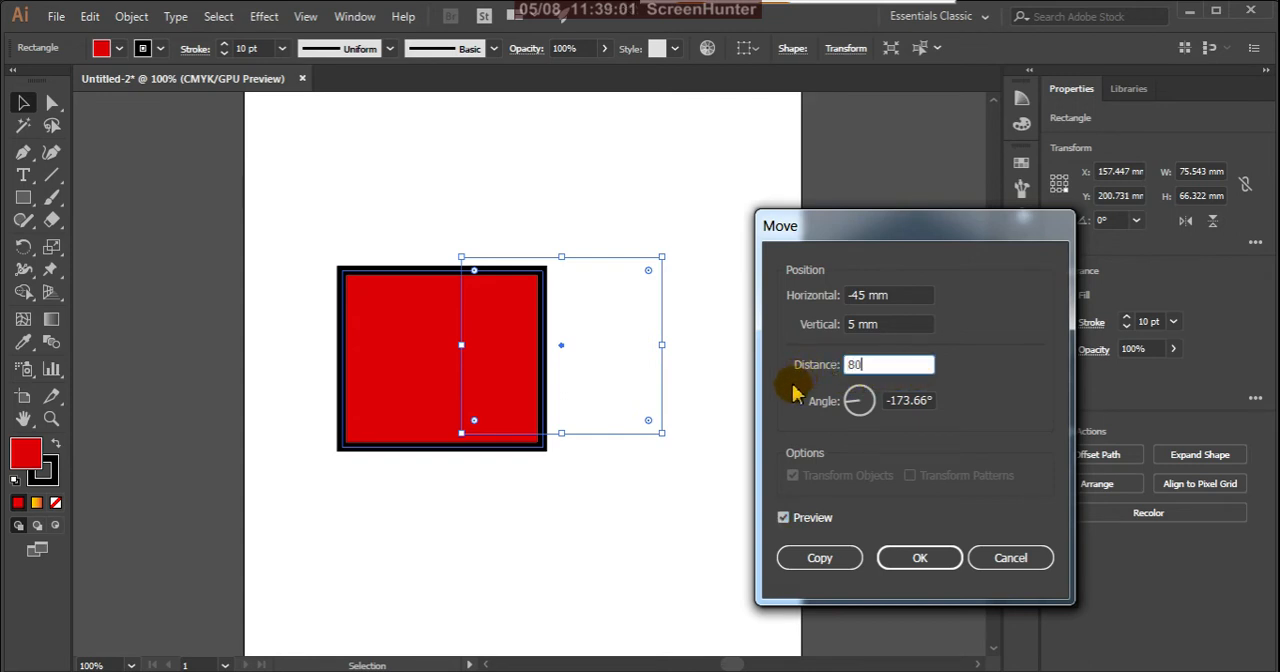
left_click(784, 519)
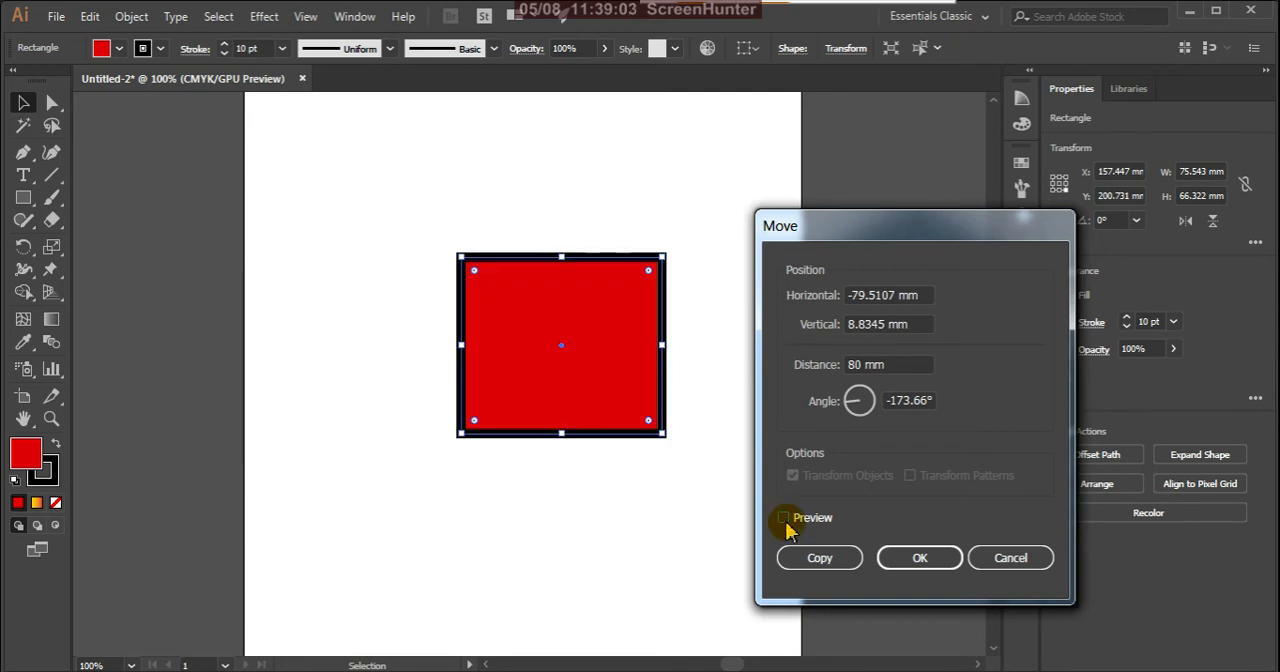
left_click(784, 519)
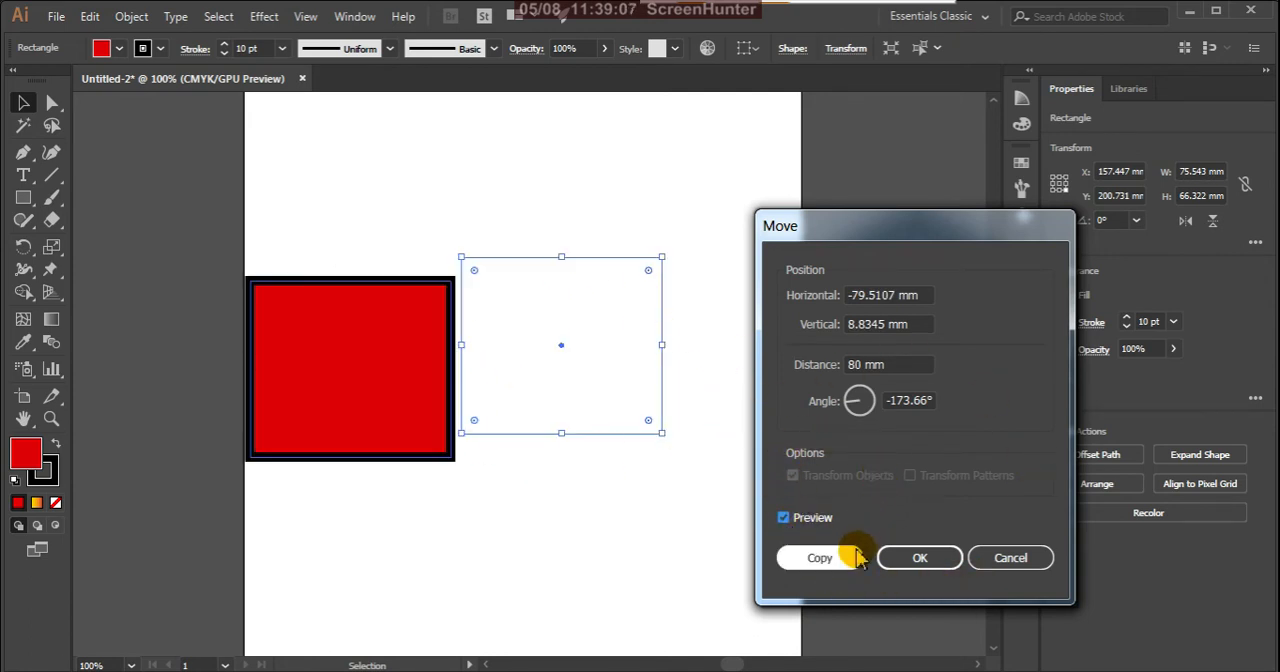
left_click(859, 410)
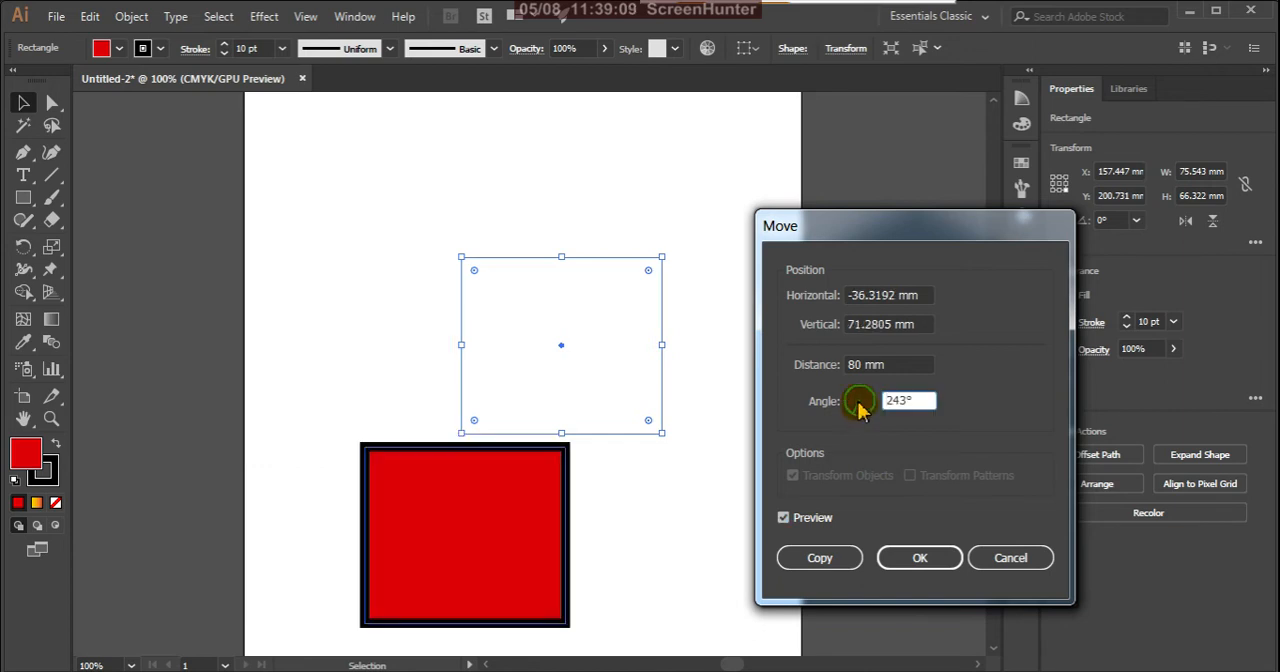
left_click(855, 396)
left_click(852, 404)
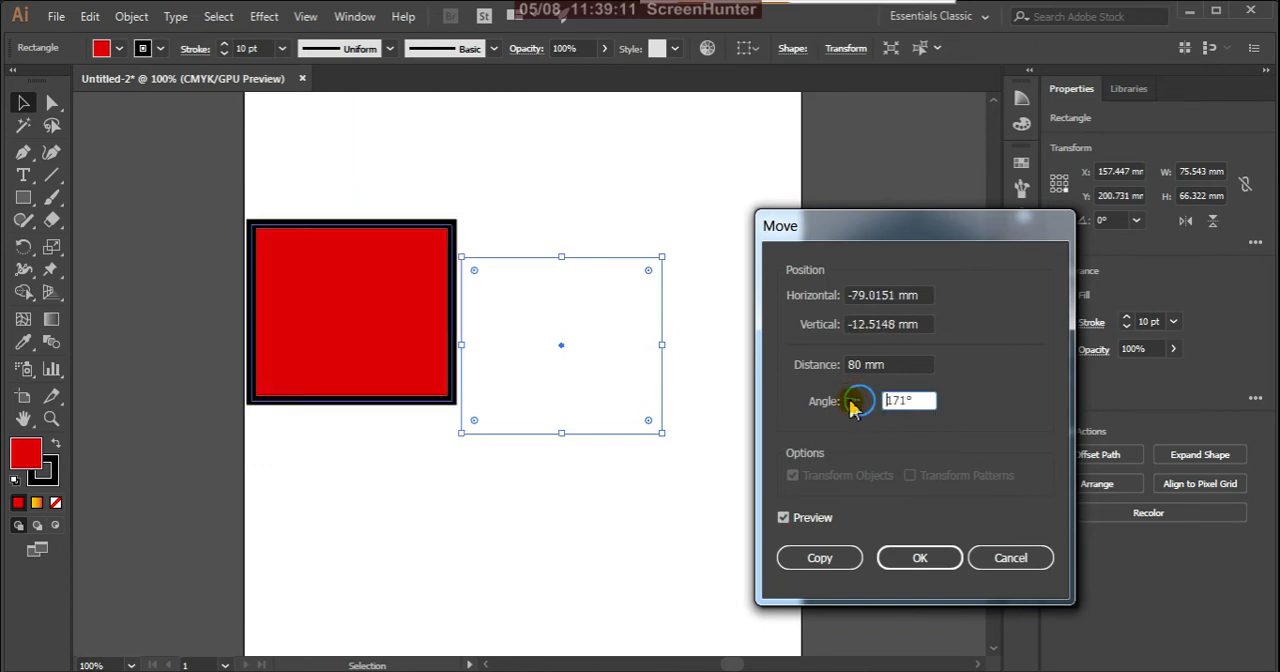
left_click(822, 560)
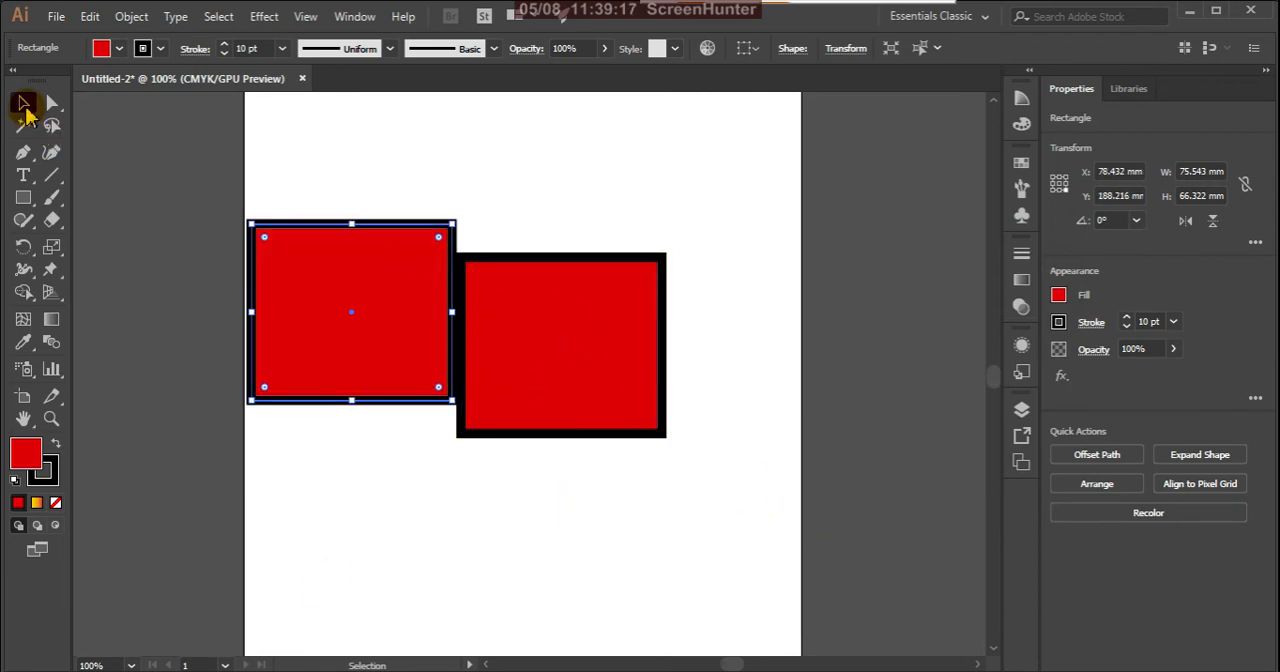
double_click(24, 104)
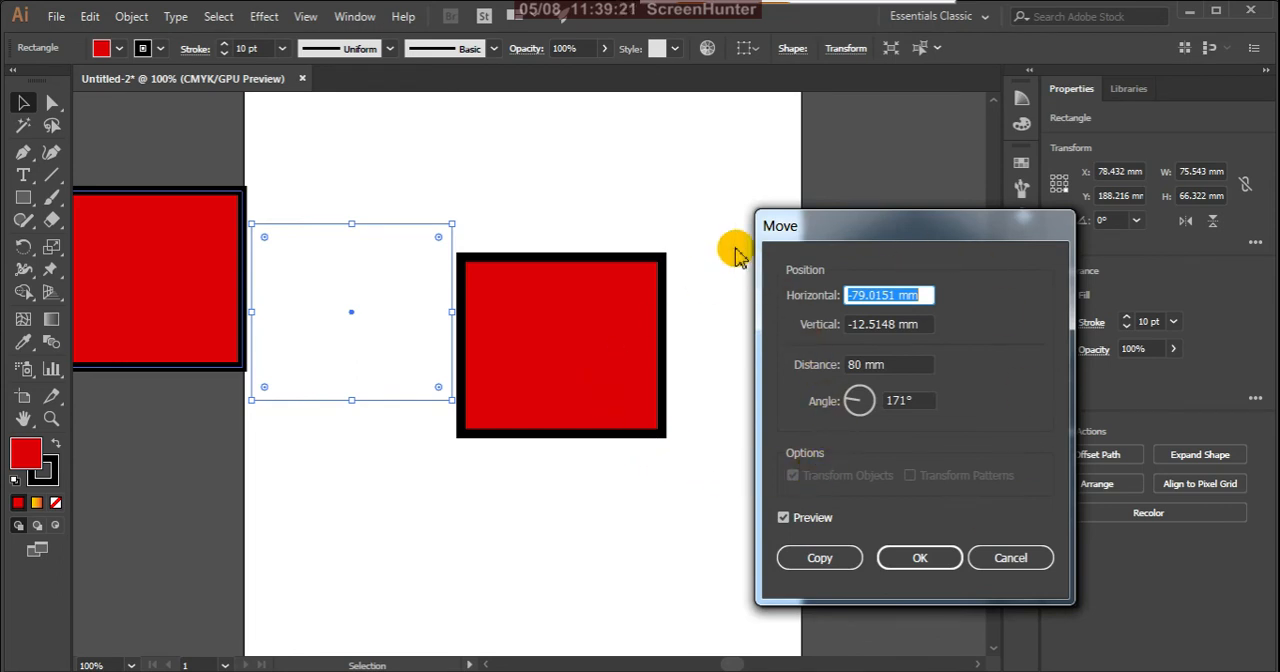
left_click(1008, 560)
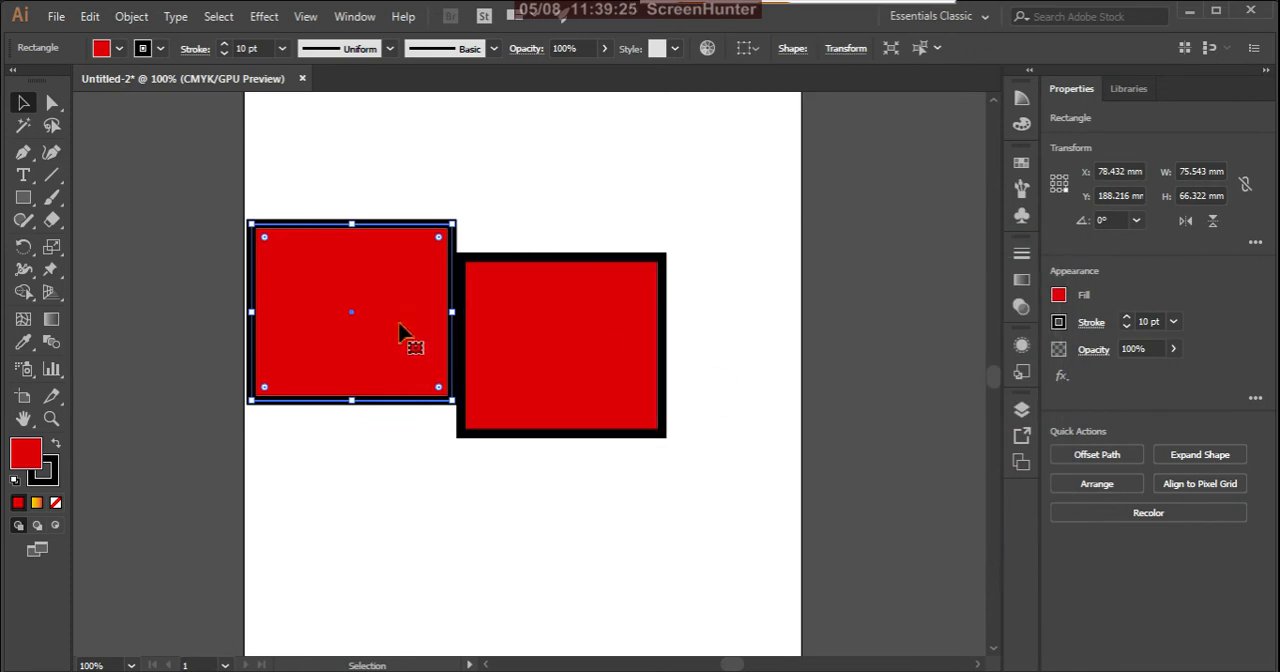
Step: Delete the original rectangle and move the copy toward the artboard's middle, to about X 149 mm, Y 211 mm
left_click(567, 356)
key("Delete")
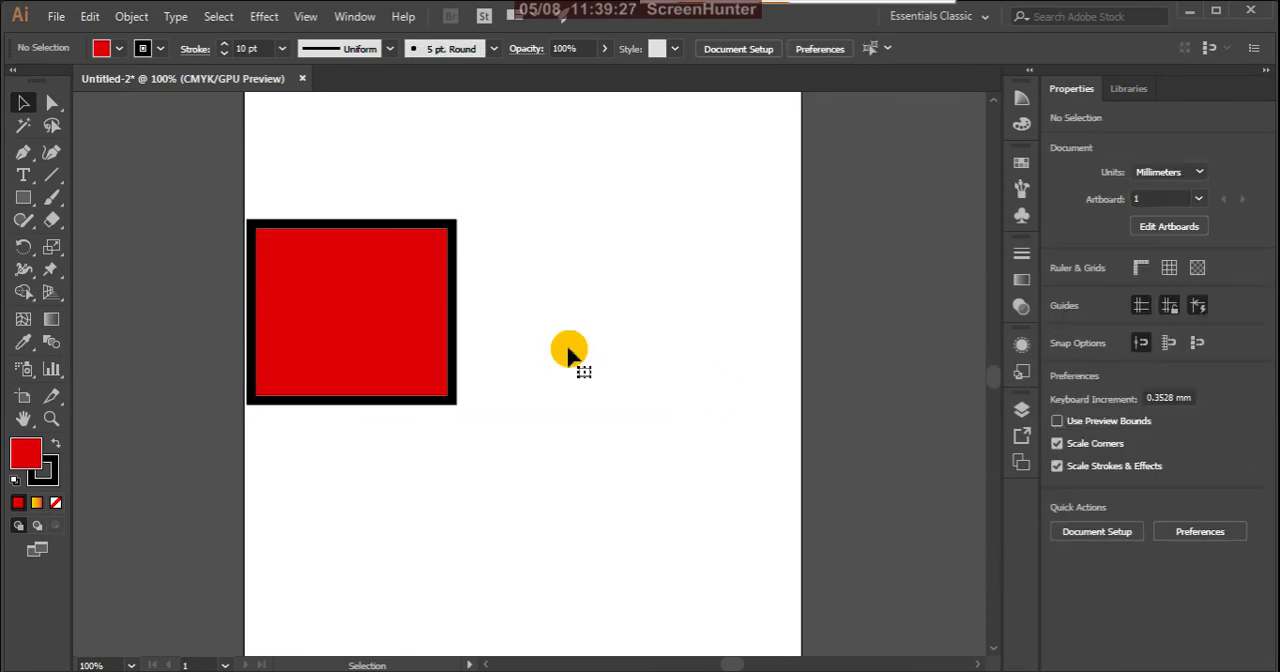
left_click_drag(393, 343, 591, 366)
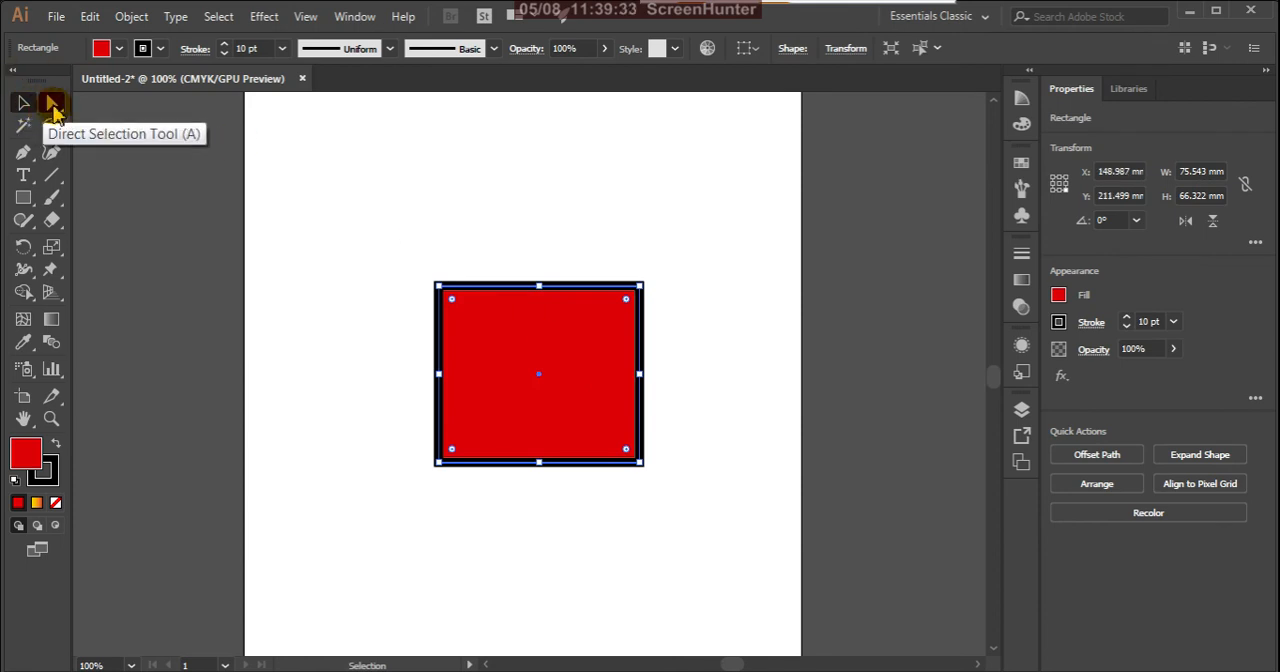
Step: Activate the Direct Selection tool and select each of the rectangle's four corner anchor points one at a time
left_click(53, 103)
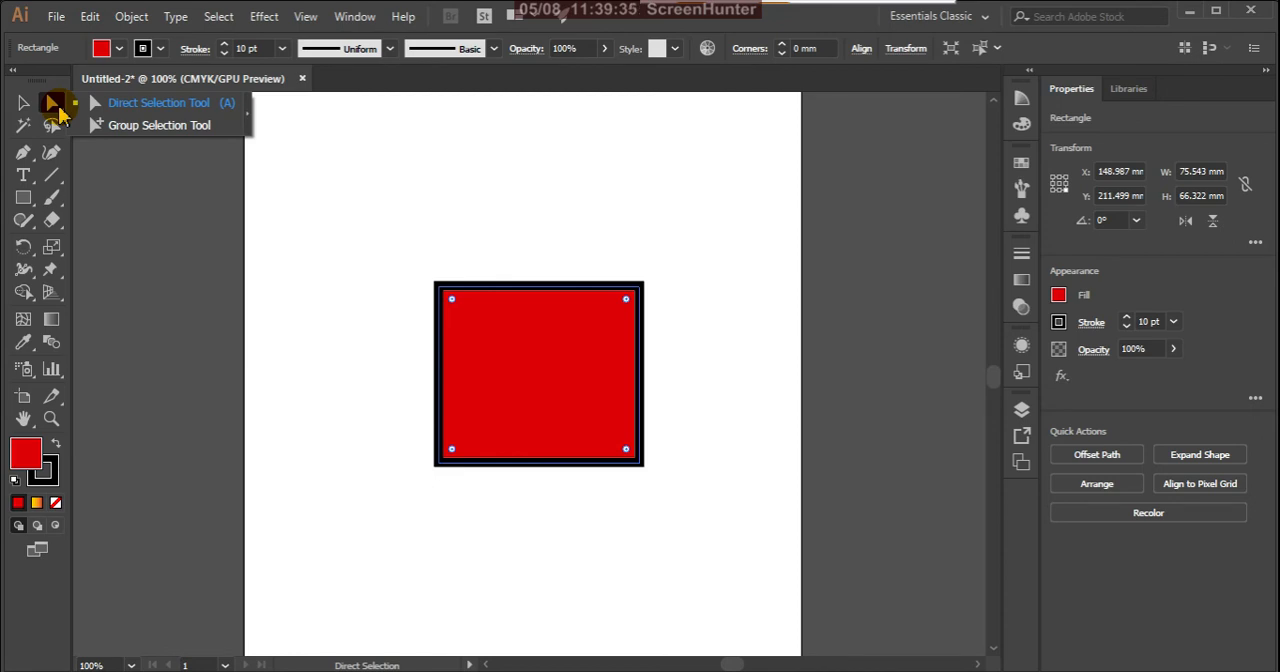
left_click(214, 106)
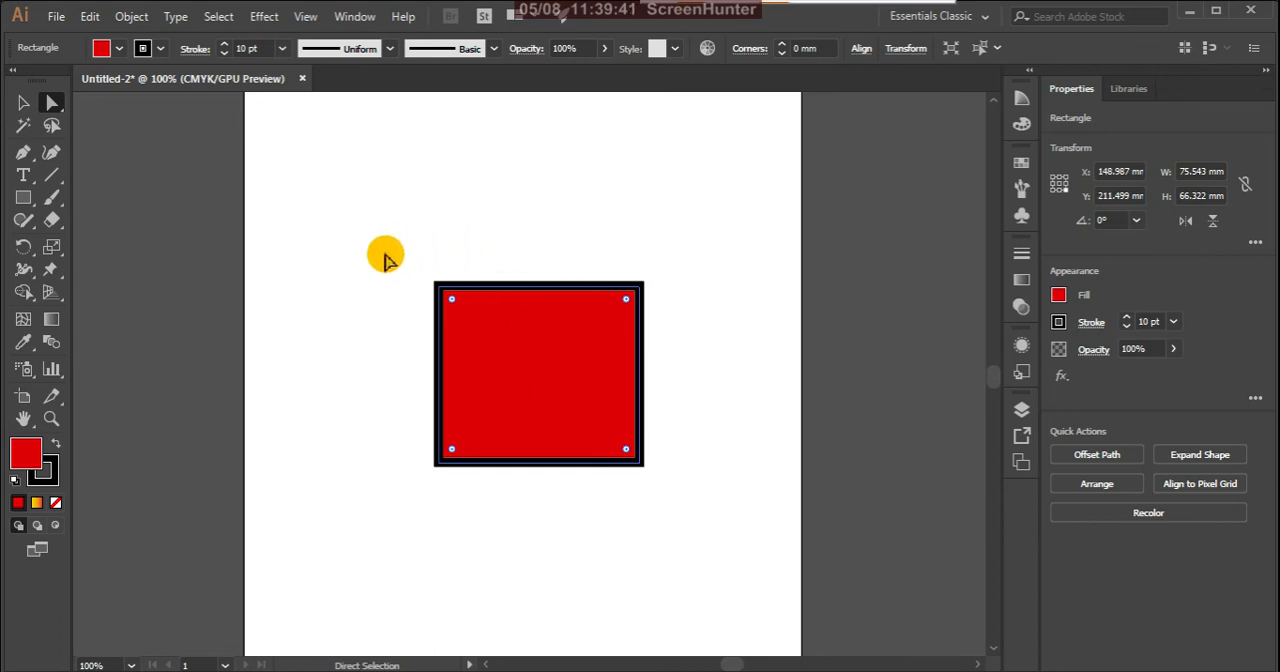
left_click_drag(386, 253, 484, 336)
left_click(609, 243)
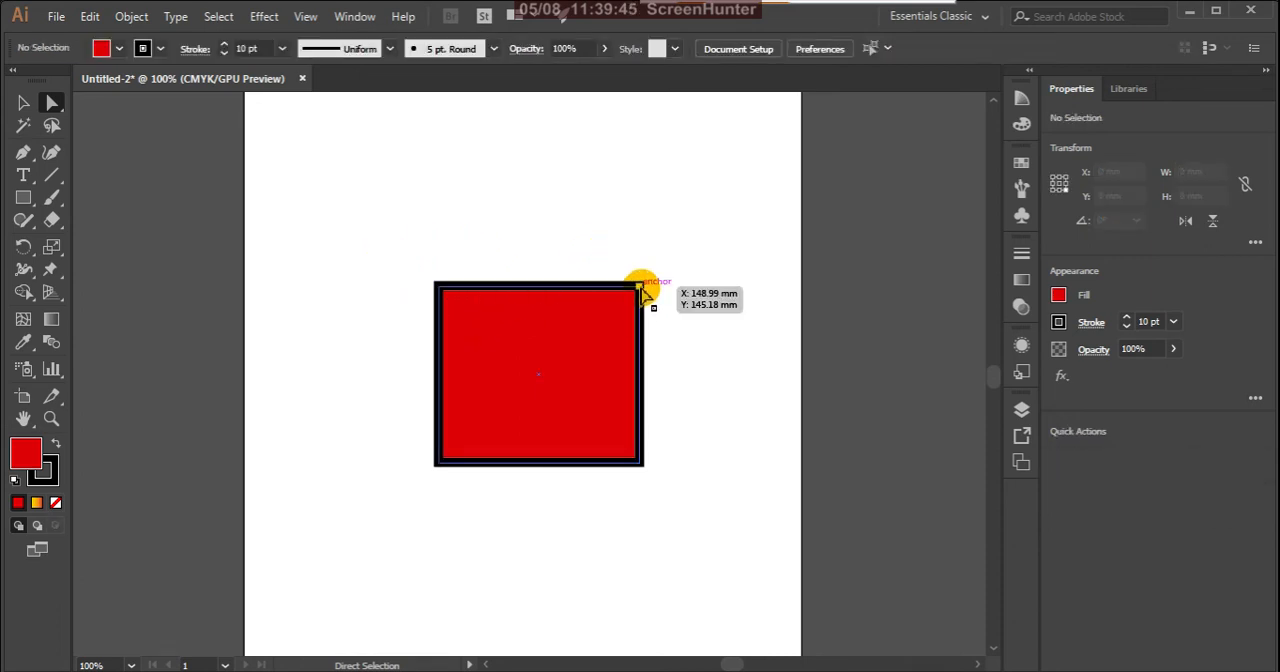
left_click(640, 287)
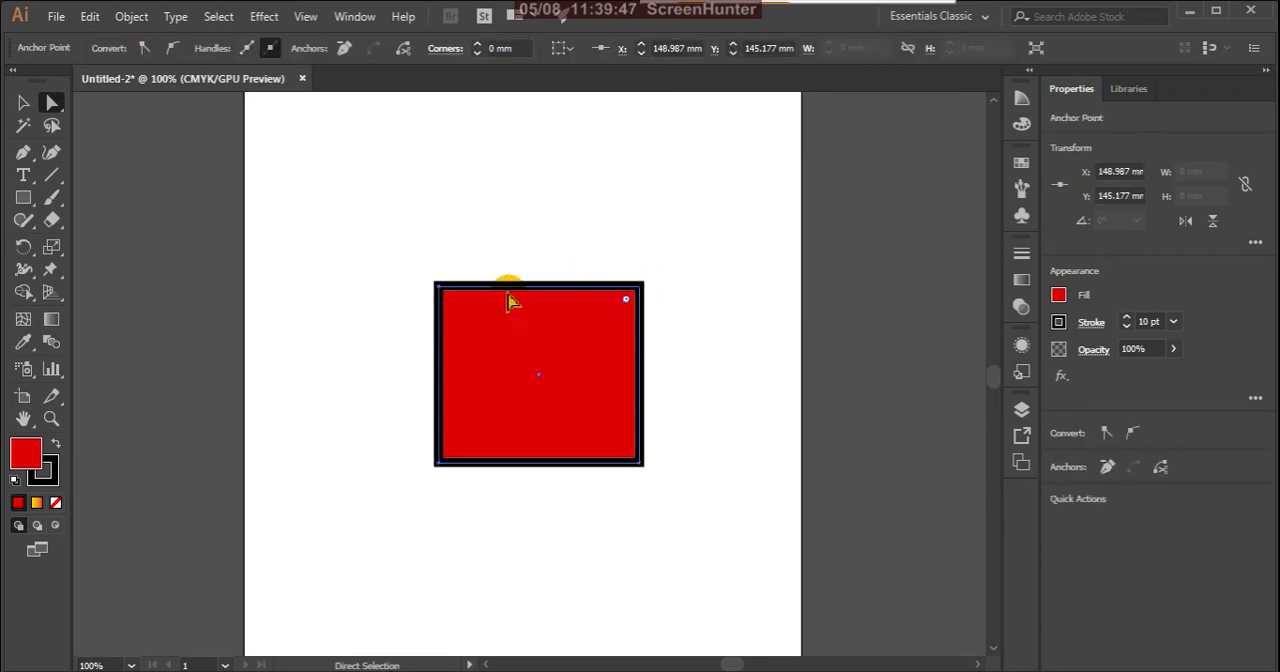
left_click(439, 288)
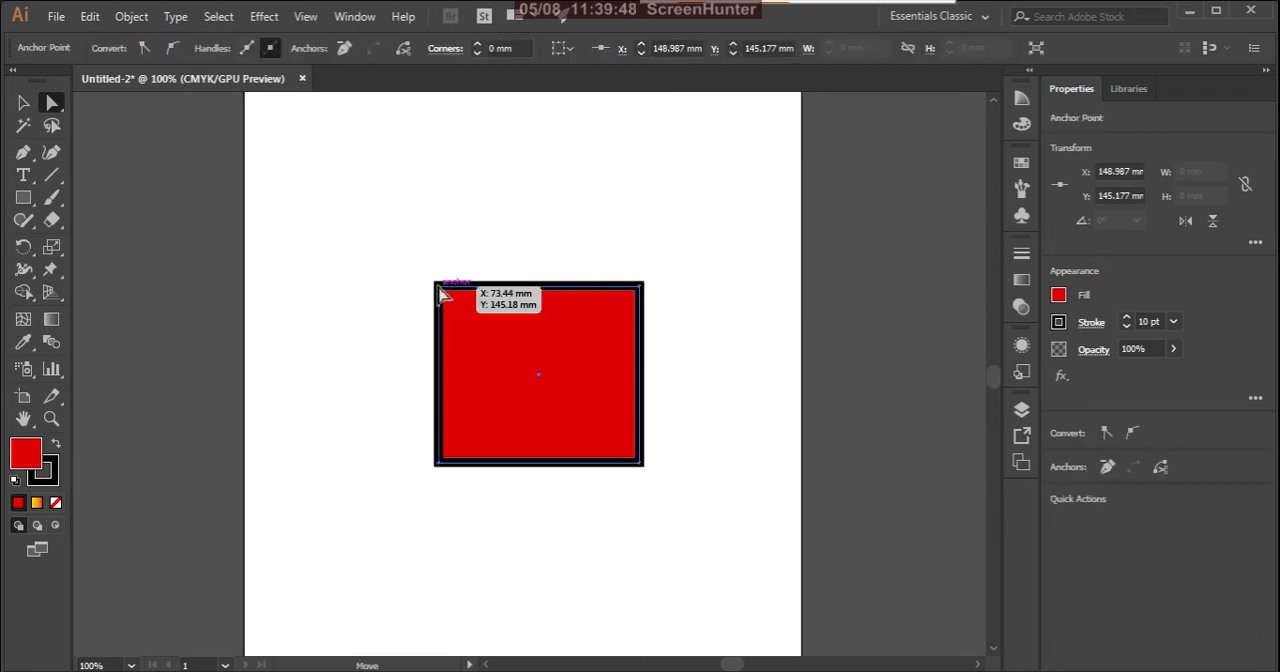
left_click(438, 463)
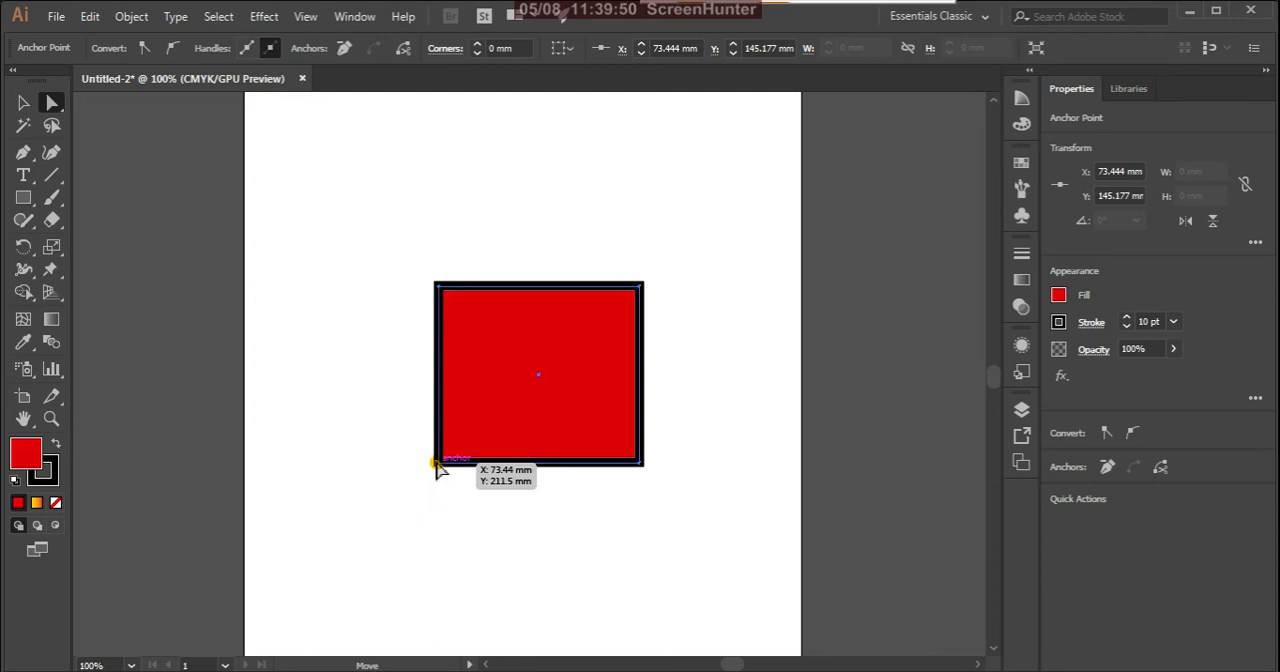
left_click(639, 464)
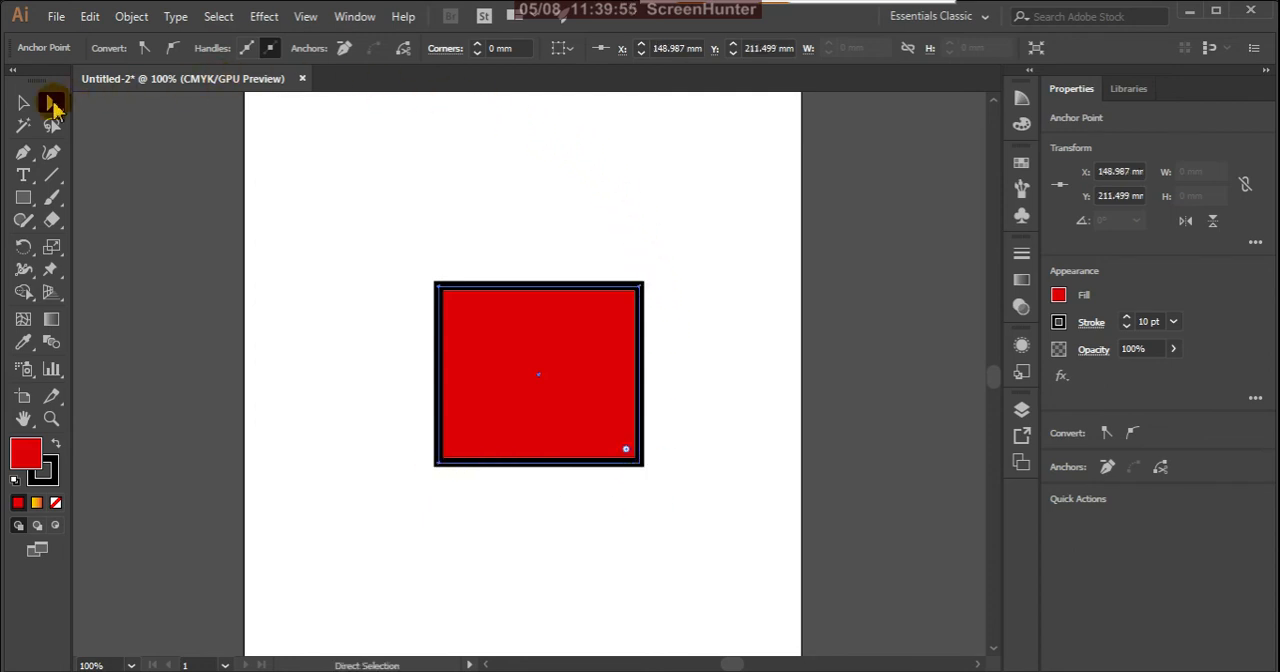
Step: Distort the rectangle by moving its four corner anchor points outward individually, and pull the top-right anchor back inward
left_click_drag(610, 254, 740, 152)
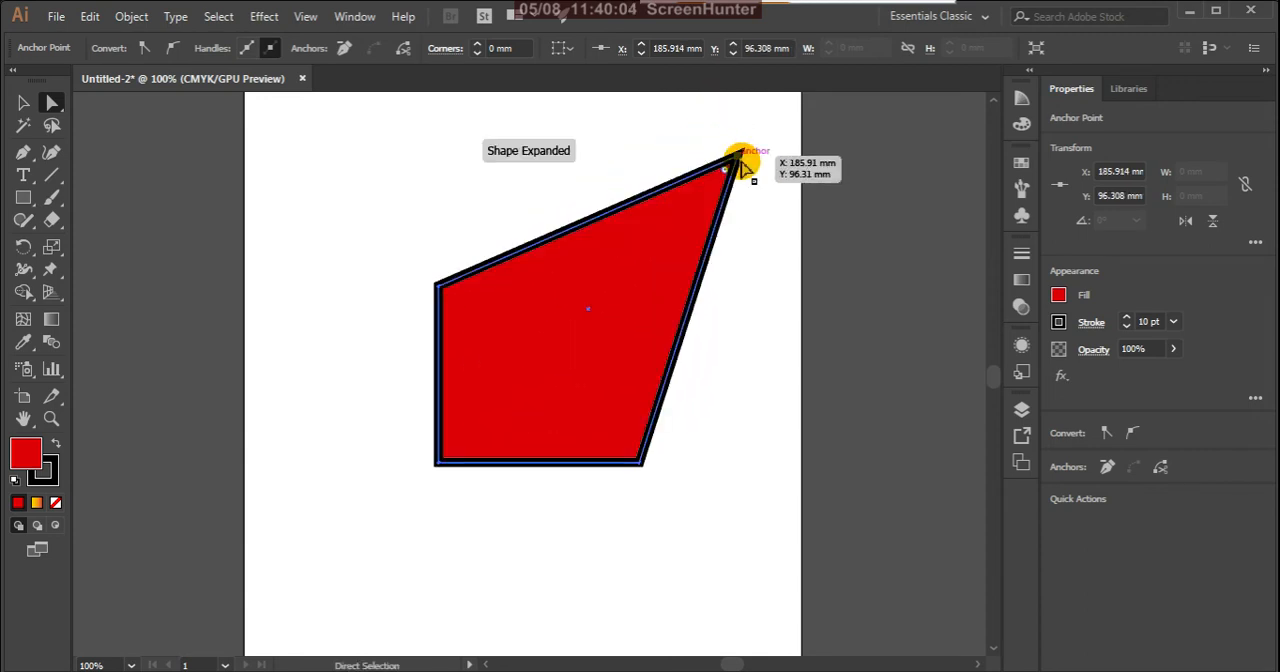
left_click(438, 287)
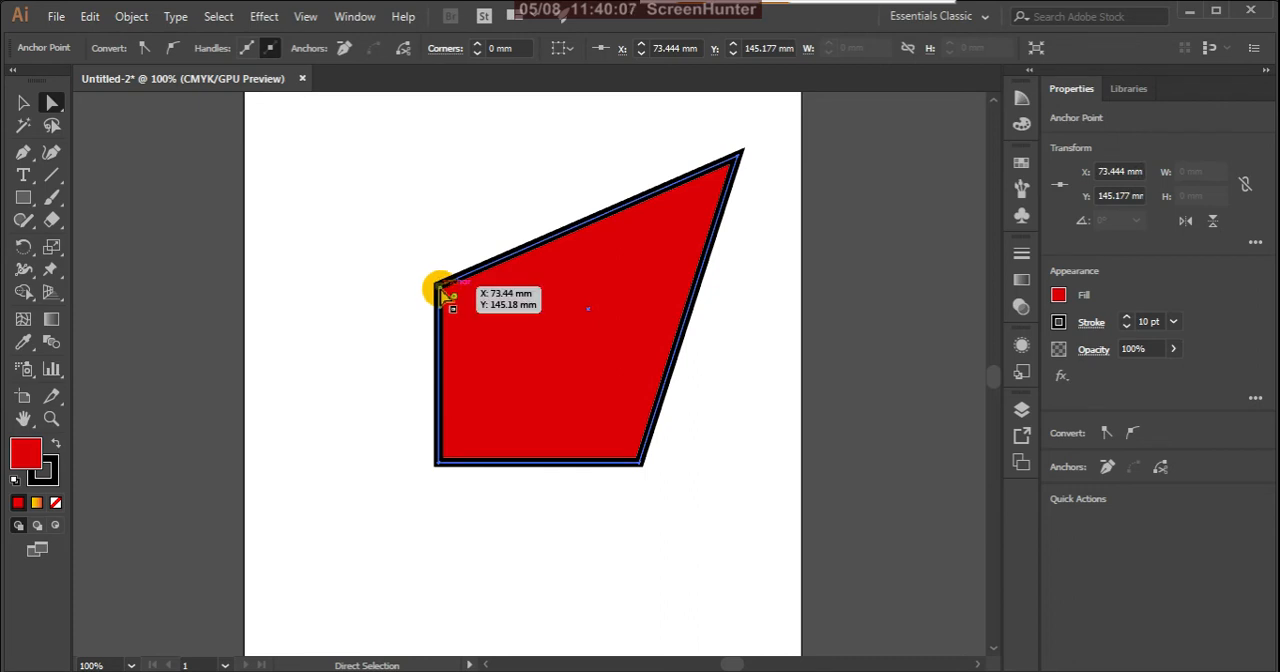
left_click_drag(441, 290, 337, 187)
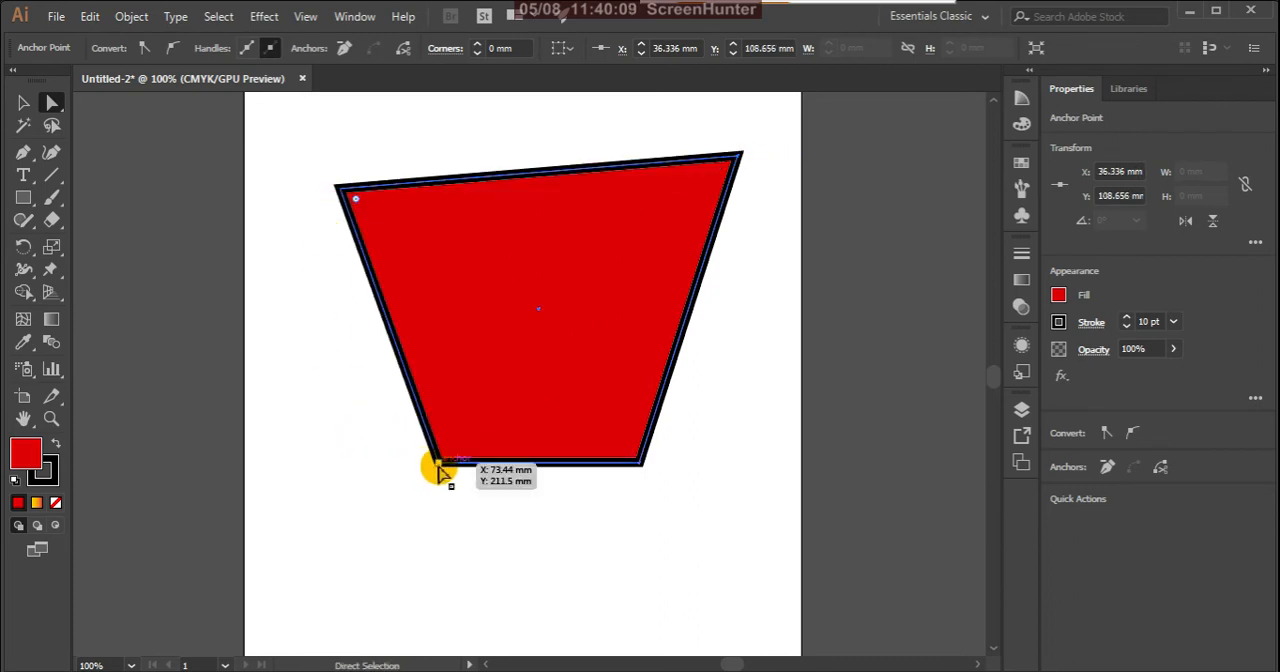
left_click_drag(440, 467, 337, 521)
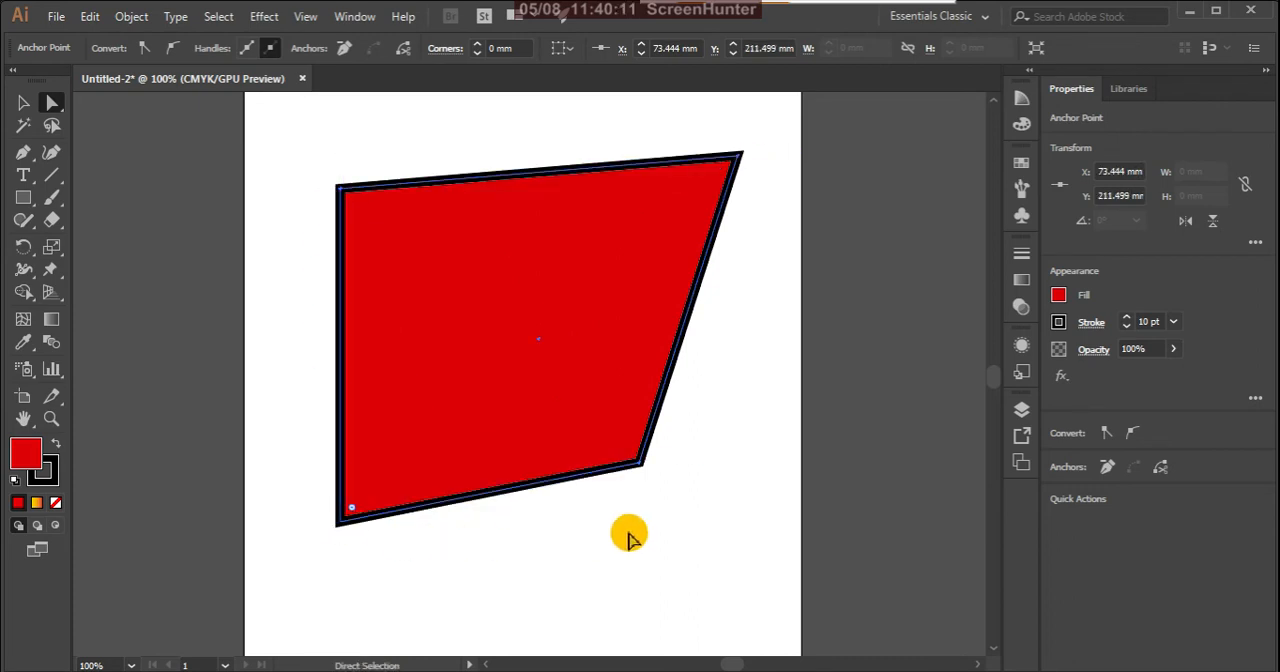
left_click_drag(641, 467, 763, 520)
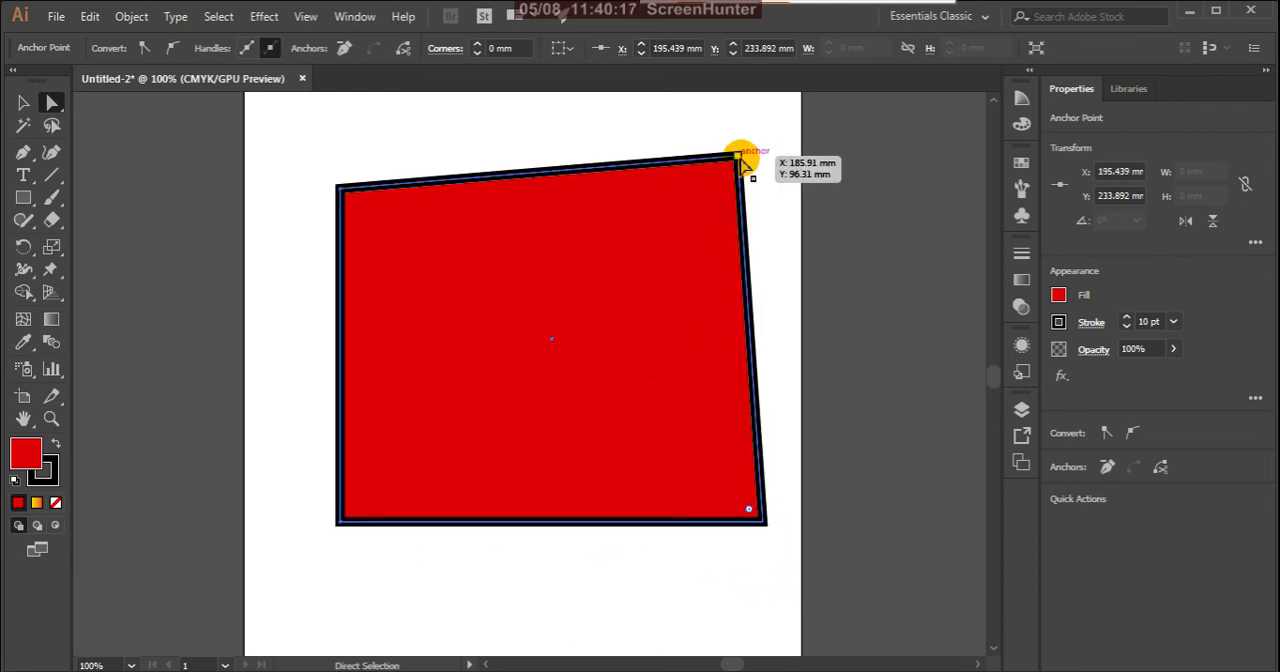
left_click_drag(737, 158, 660, 297)
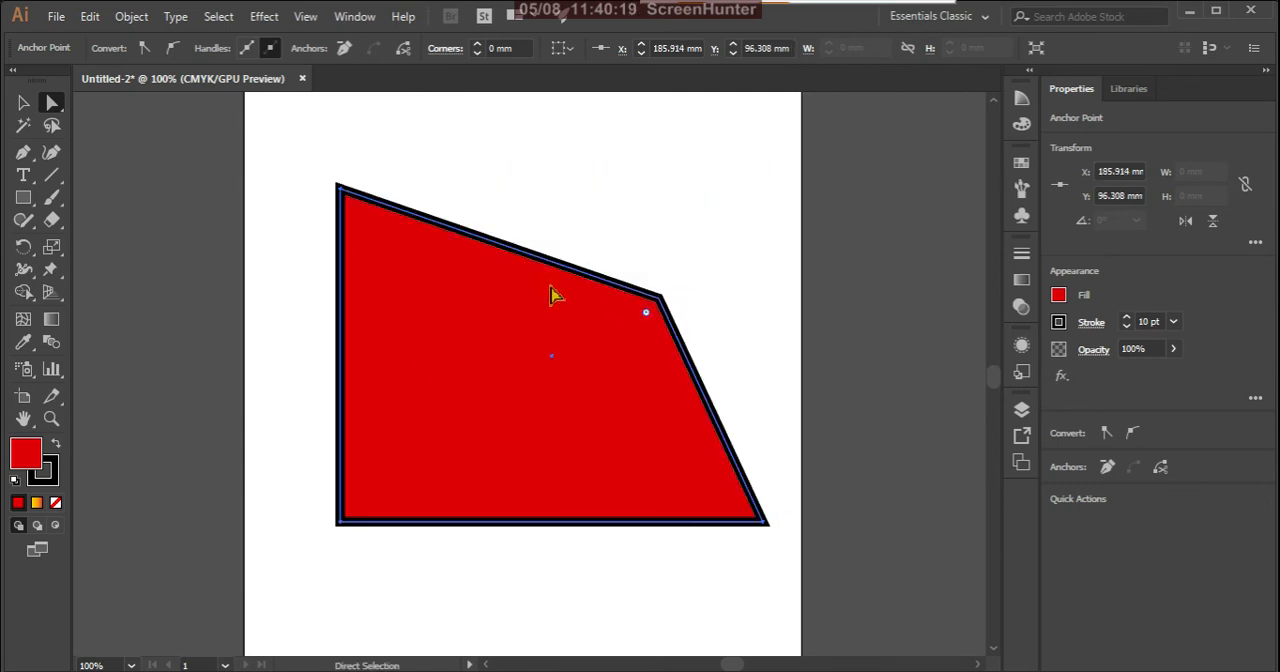
Step: Pull the top-left anchor point inward, and undo all the anchor moves back to the original rectangle
left_click_drag(338, 188, 446, 320)
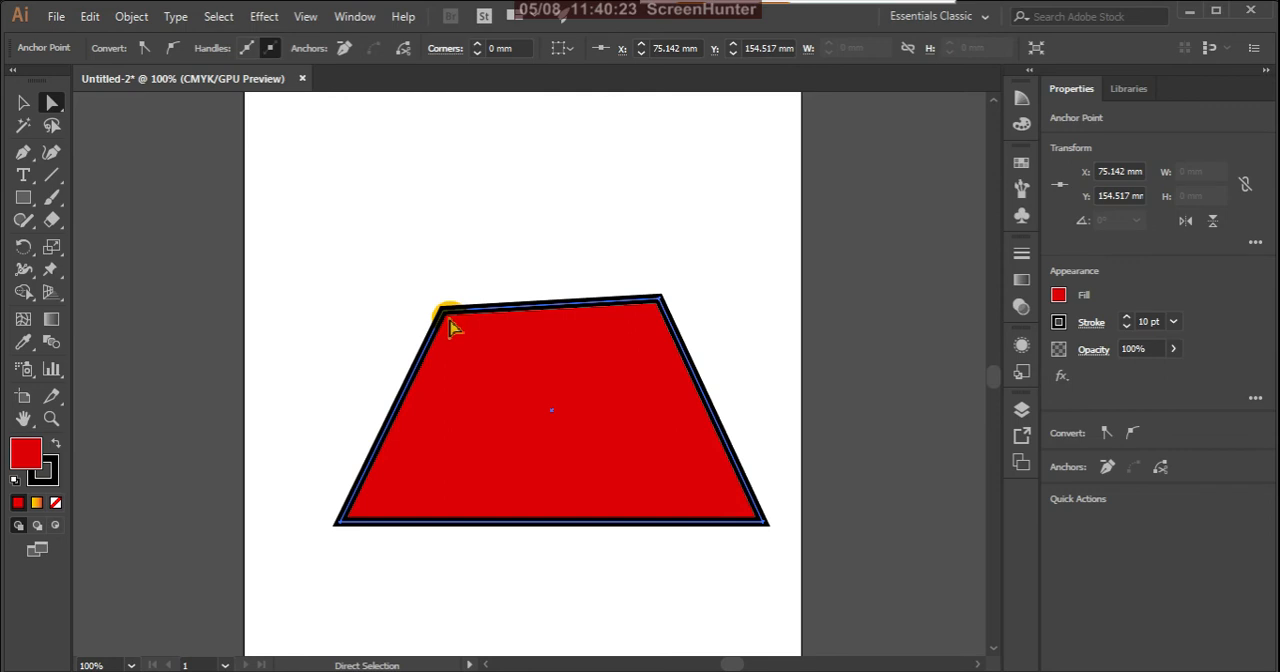
key("ctrl+z")
key("ctrl+z")
key("ctrl+z")
key("ctrl+z")
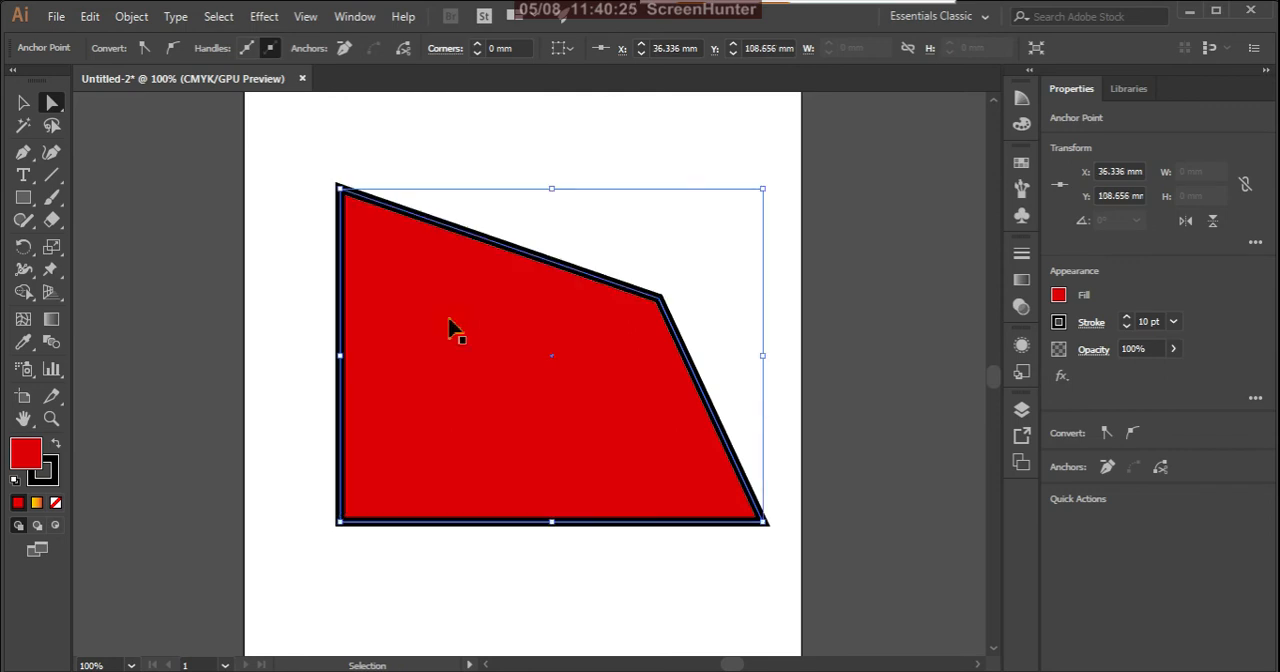
key("ctrl+z")
key("ctrl+z")
key("ctrl+z")
key("ctrl+z")
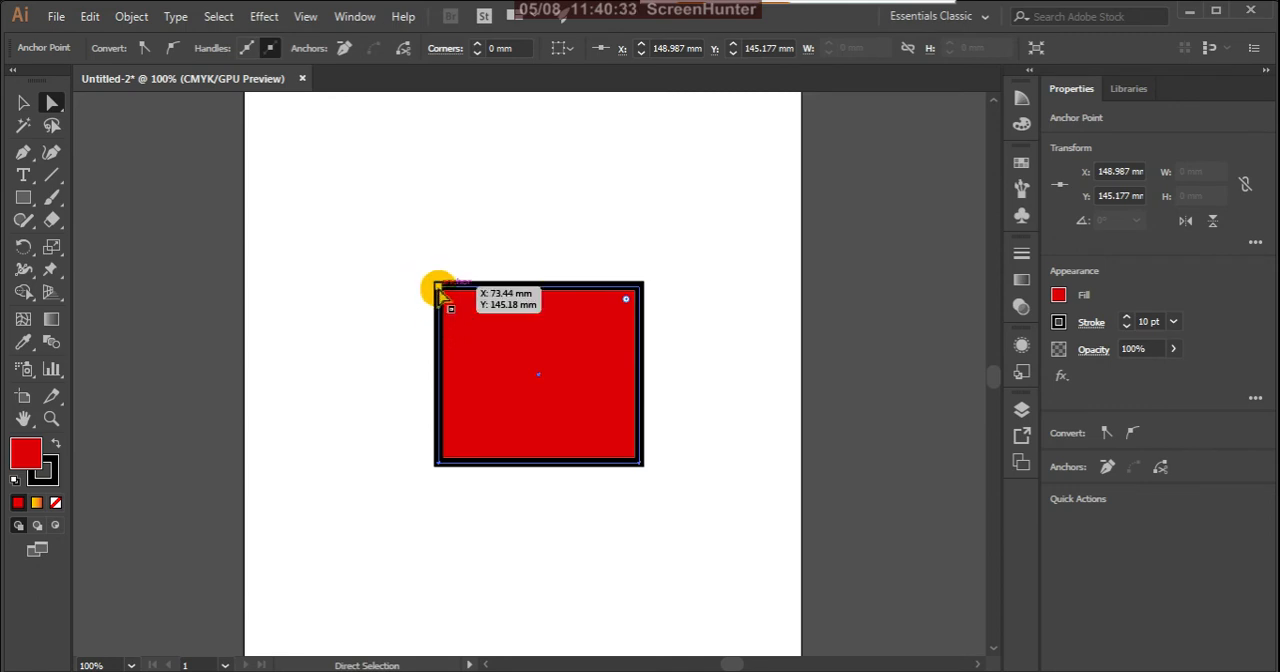
Step: Convert the rectangle's top-left anchor point to smooth and show handles for multiple selected anchor points
left_click(441, 293)
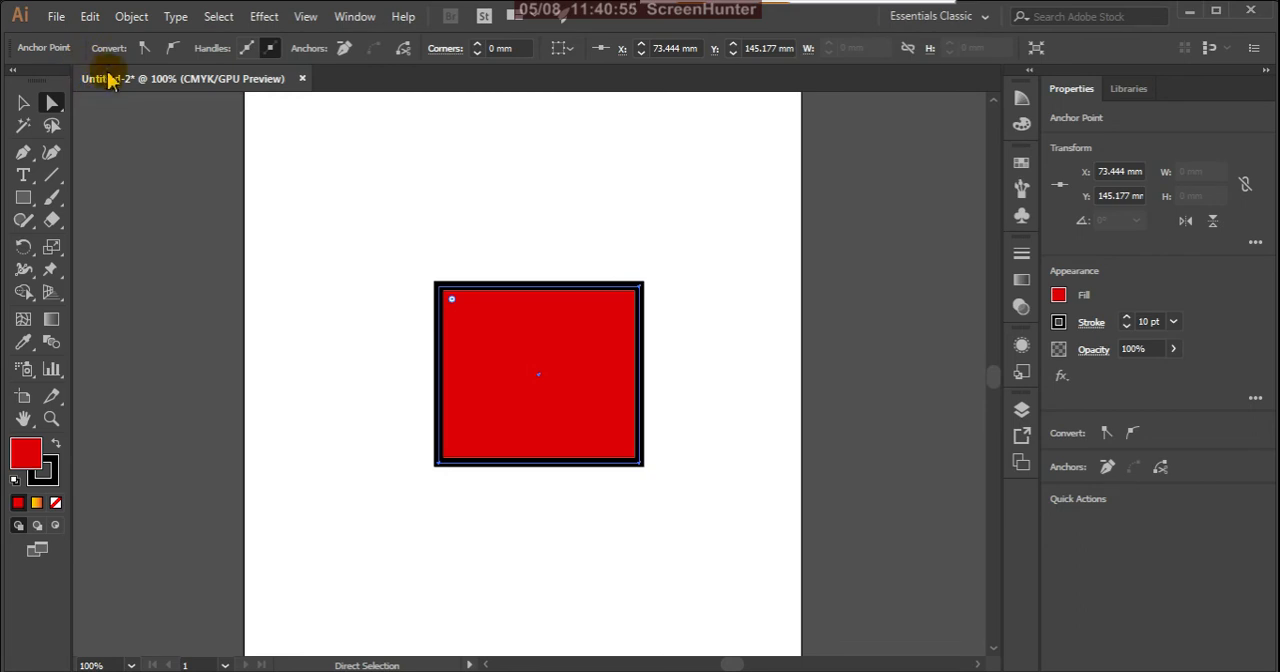
left_click(175, 52)
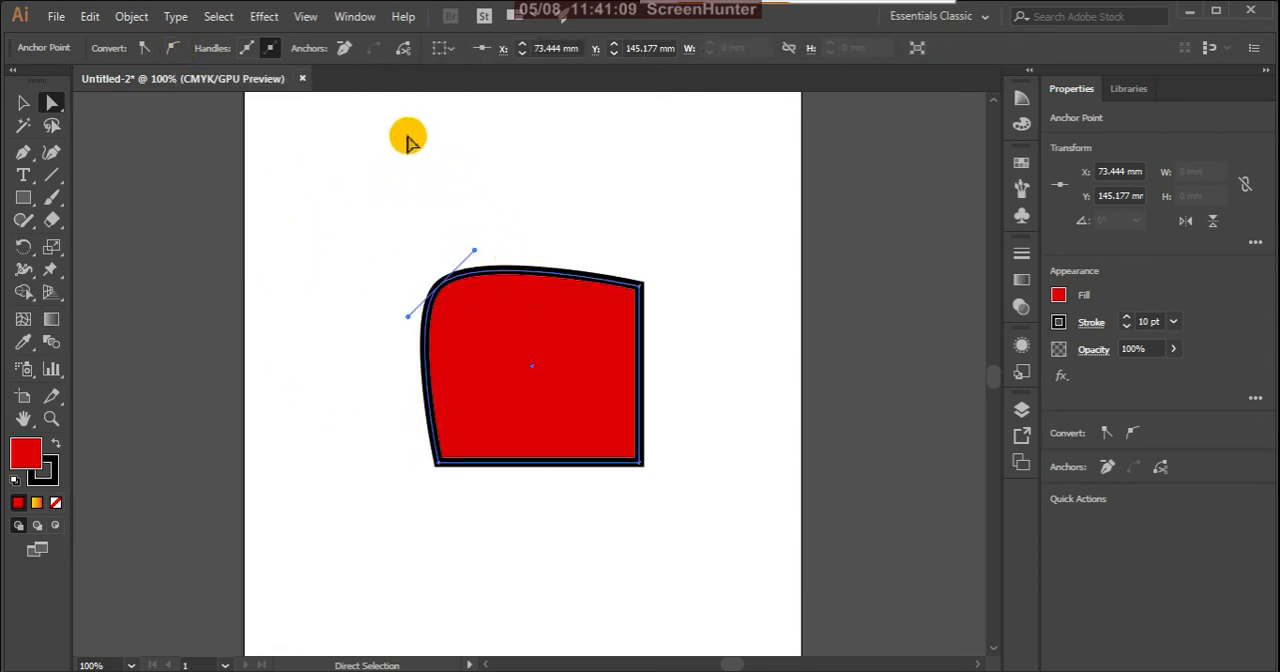
left_click(247, 50)
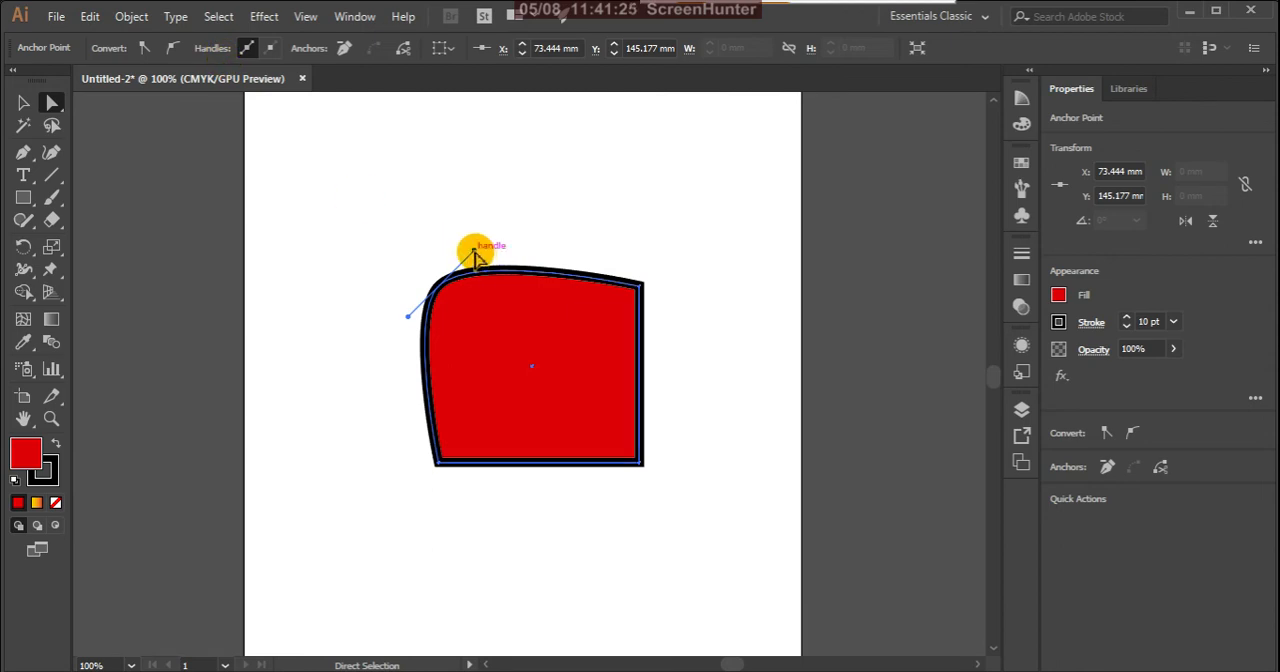
Step: Bend the top and left edges by moving the smooth anchor's two direction handles, and hide handles for multiple selected anchors
left_click_drag(474, 256, 582, 501)
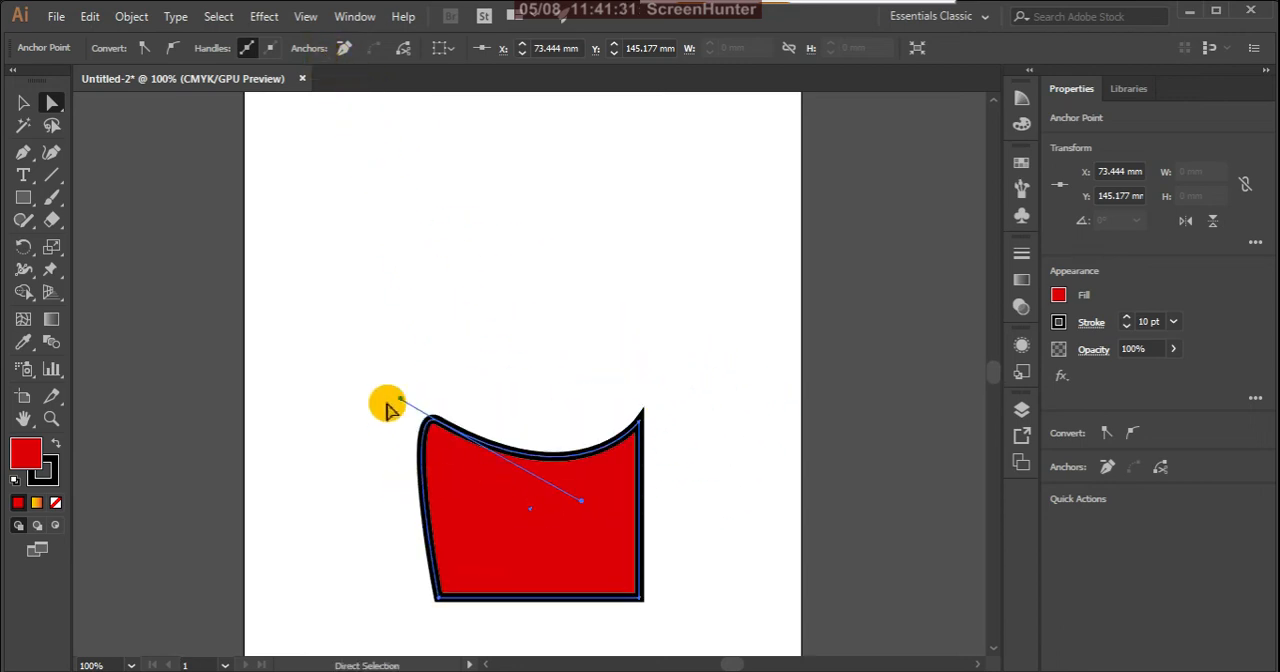
left_click_drag(397, 398, 335, 307)
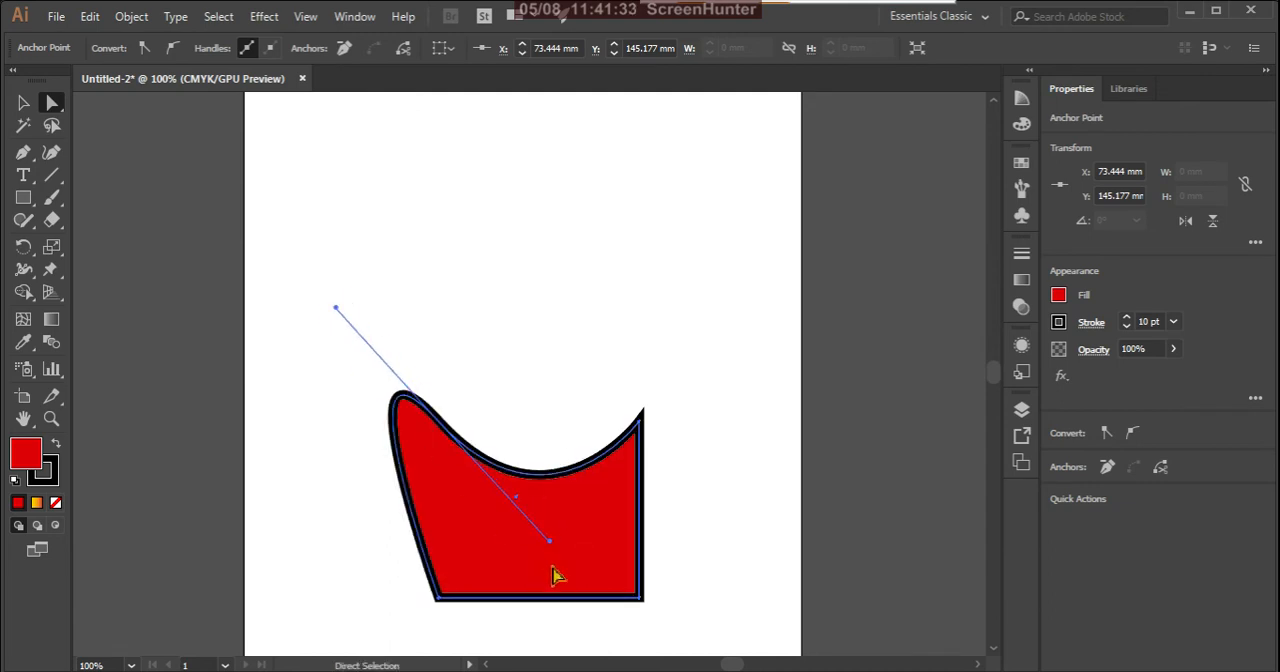
left_click_drag(549, 541, 558, 487)
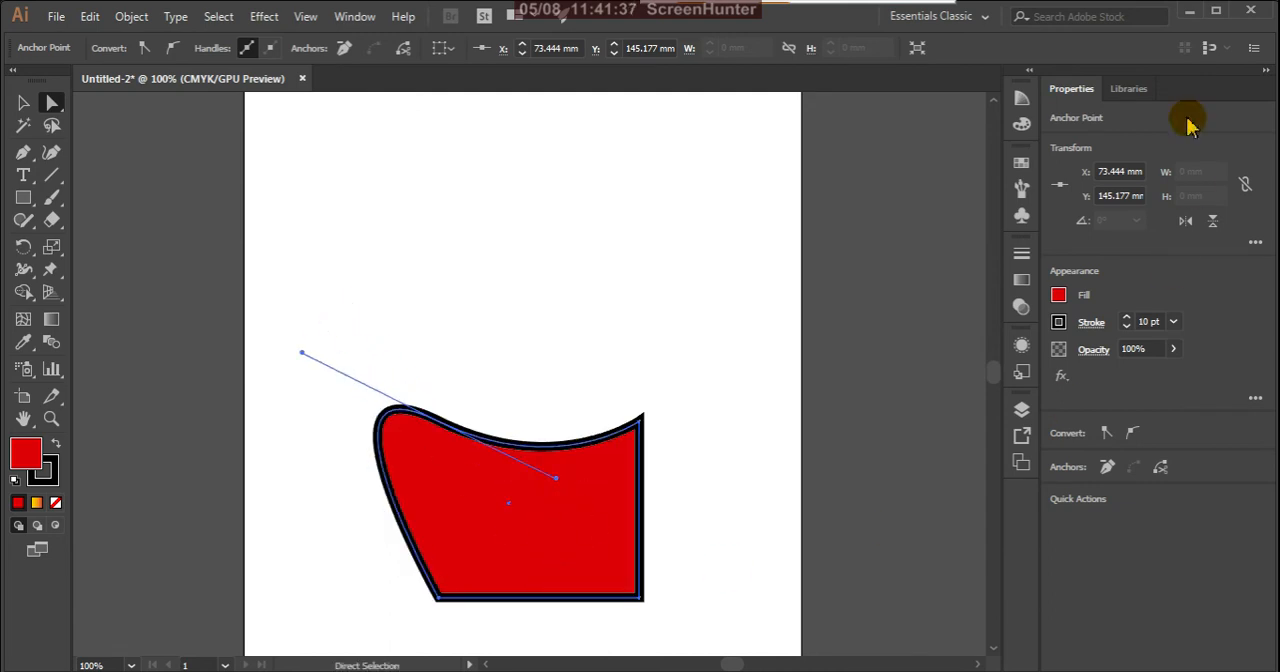
left_click(270, 49)
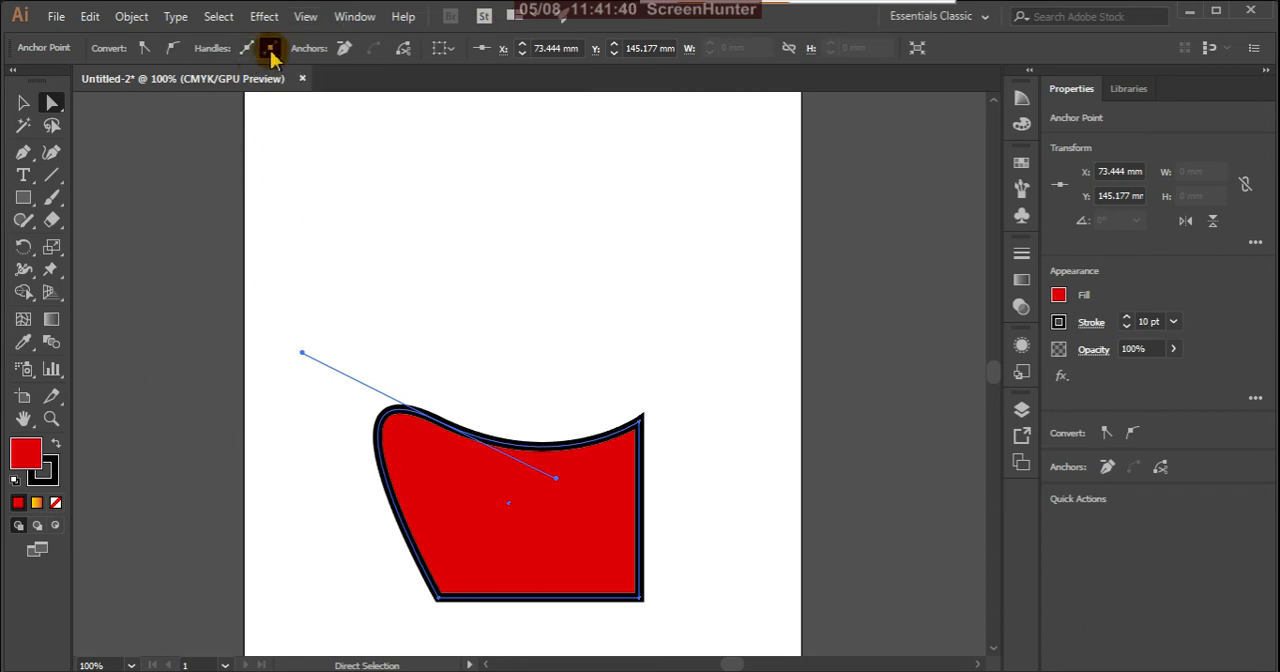
Step: Try removing the smooth top-left anchor point, select the two anchors at the ends of the diagonal edge, and undo the removal
left_click(345, 50)
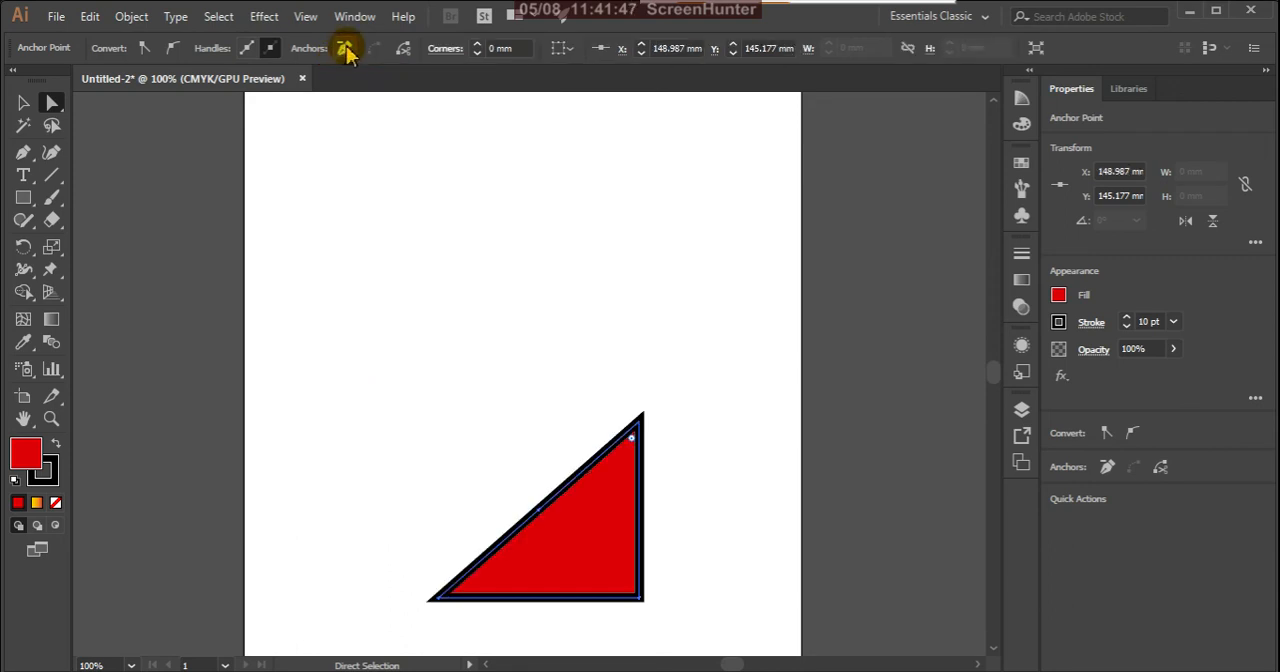
left_click(440, 600)
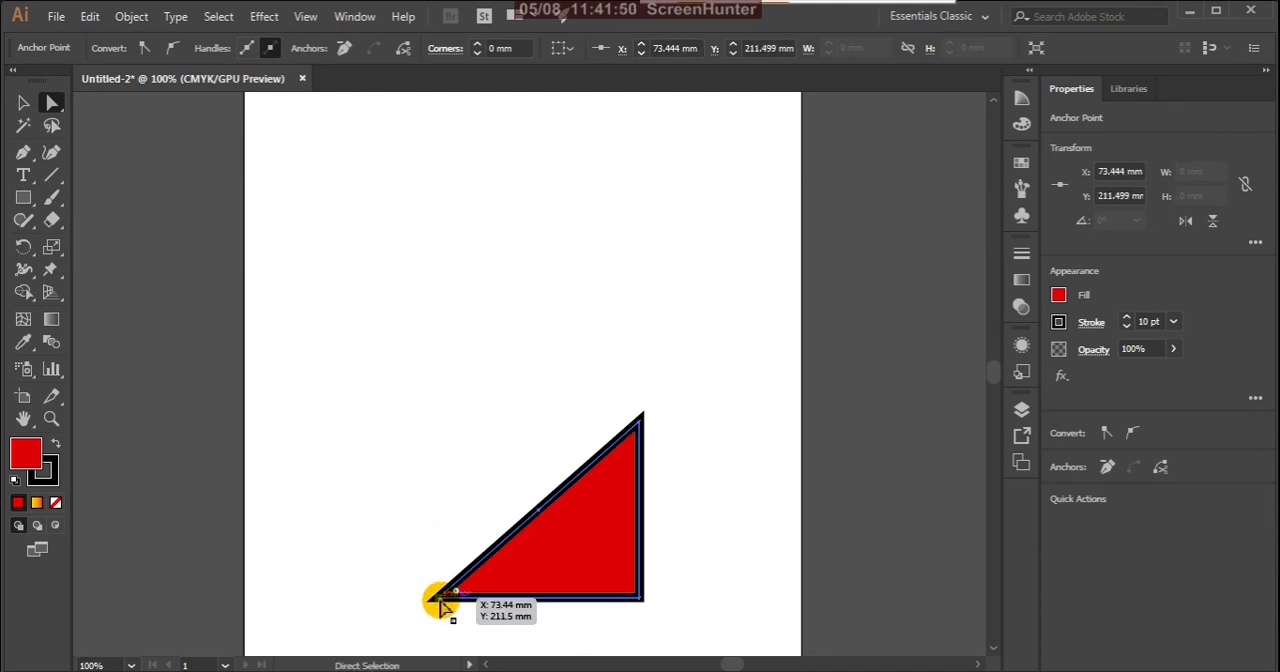
left_click(636, 418)
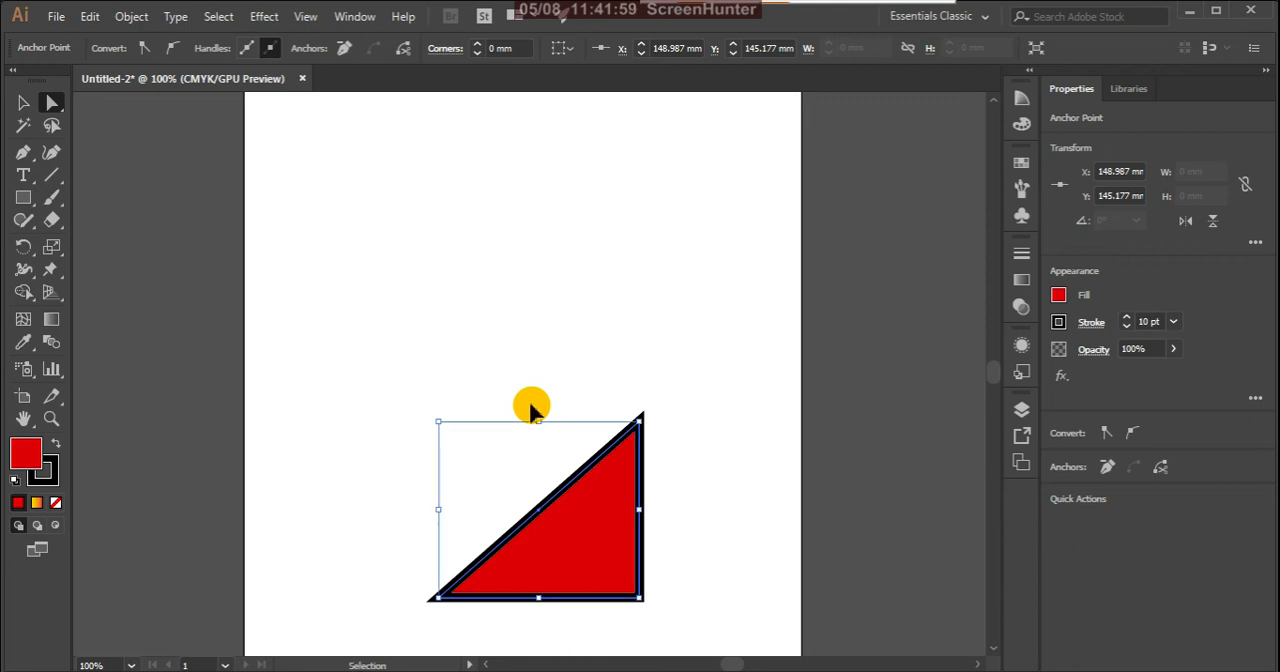
key("ctrl+z")
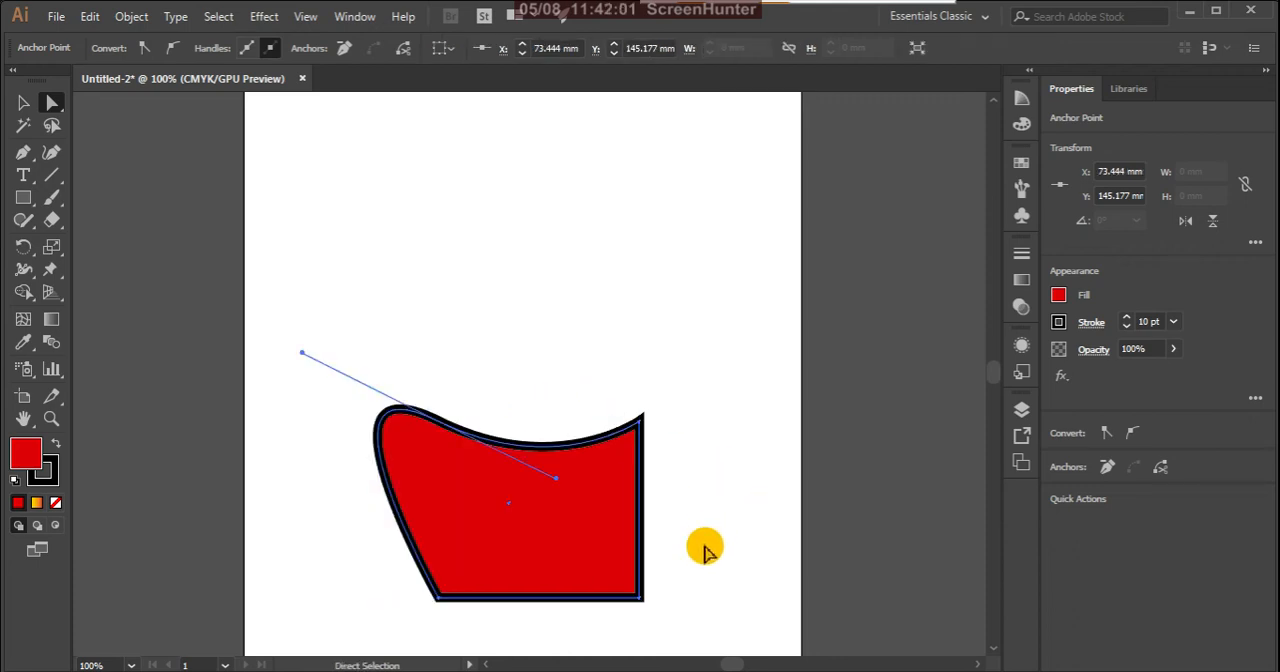
Step: Select the bottom-right and bottom-left anchor points in turn, and remove the bottom-left one from the curved shape
left_click(641, 599)
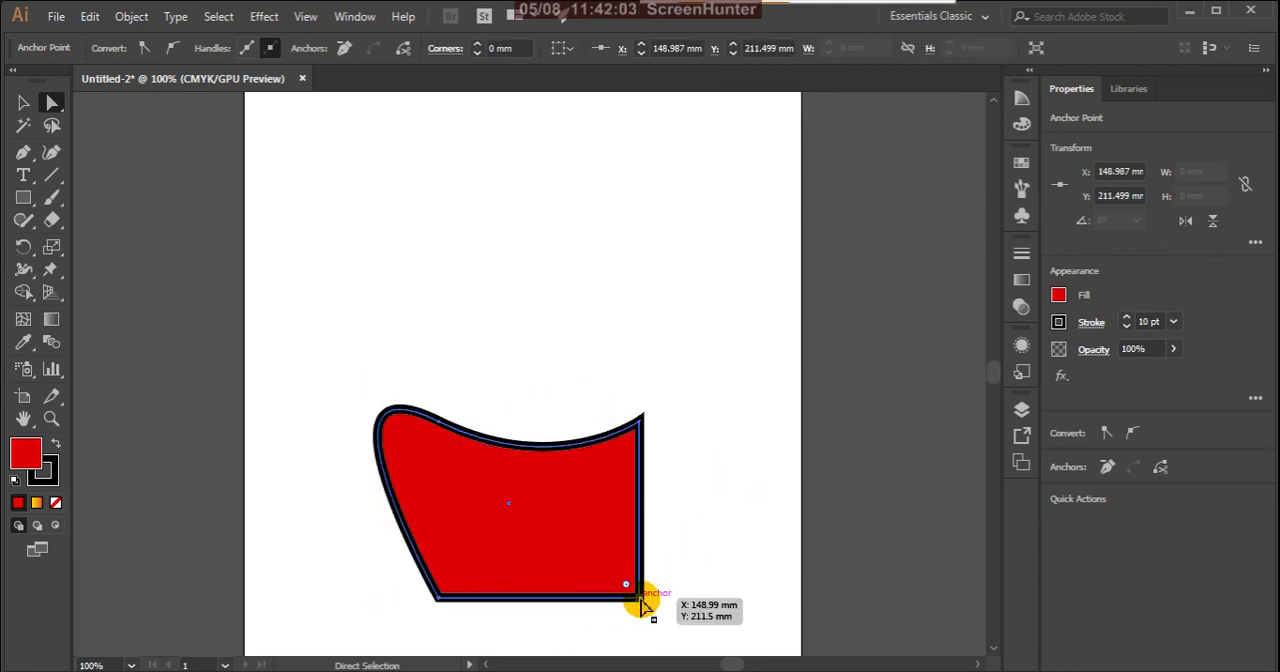
left_click(428, 600)
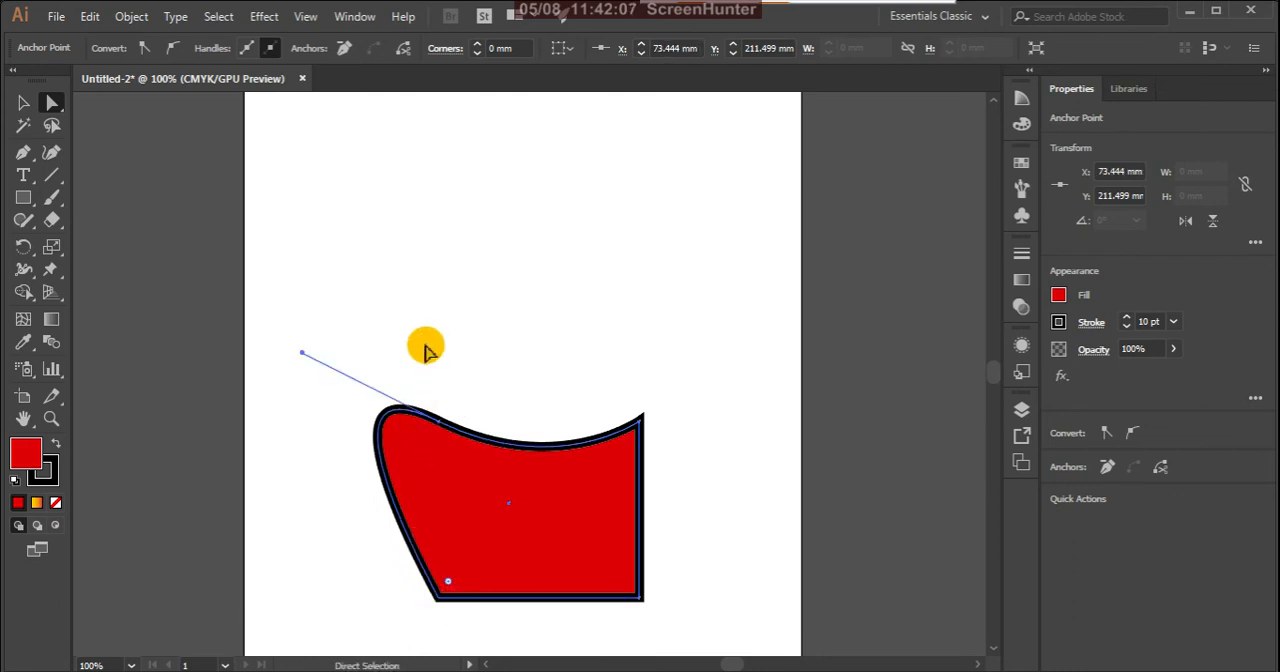
left_click(344, 48)
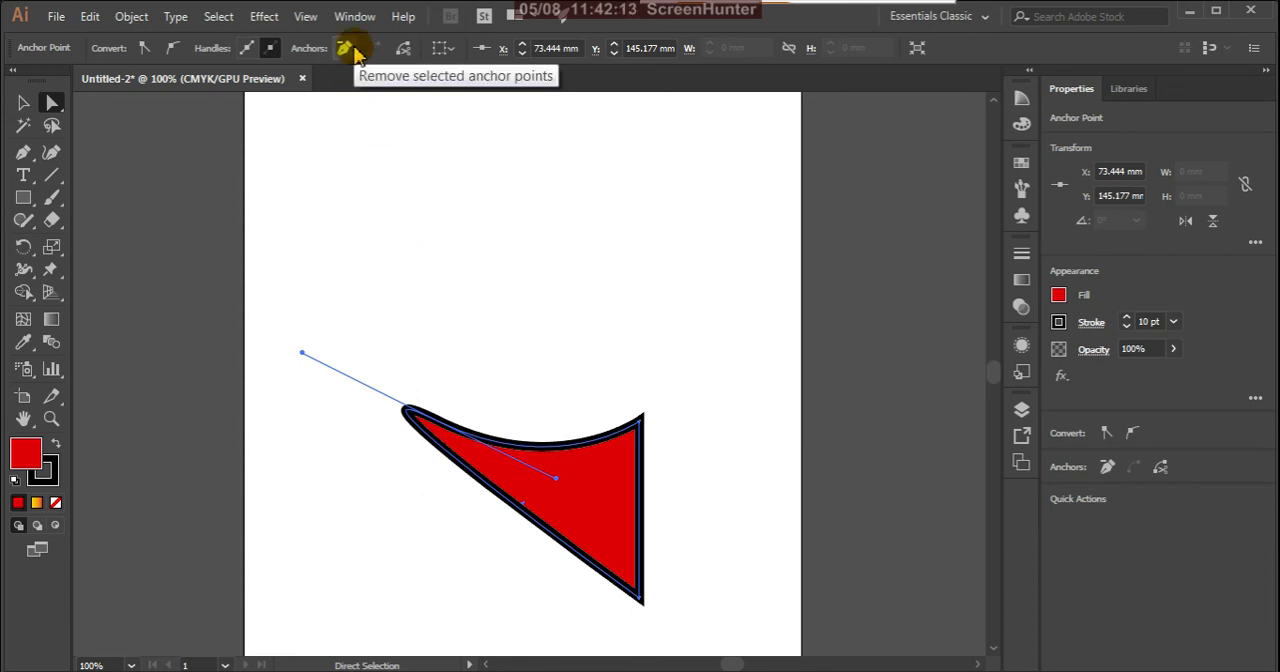
Step: Undo the anchor removal, the handle adjustments and the smooth conversion to get the plain rectangle back
key("ctrl+z")
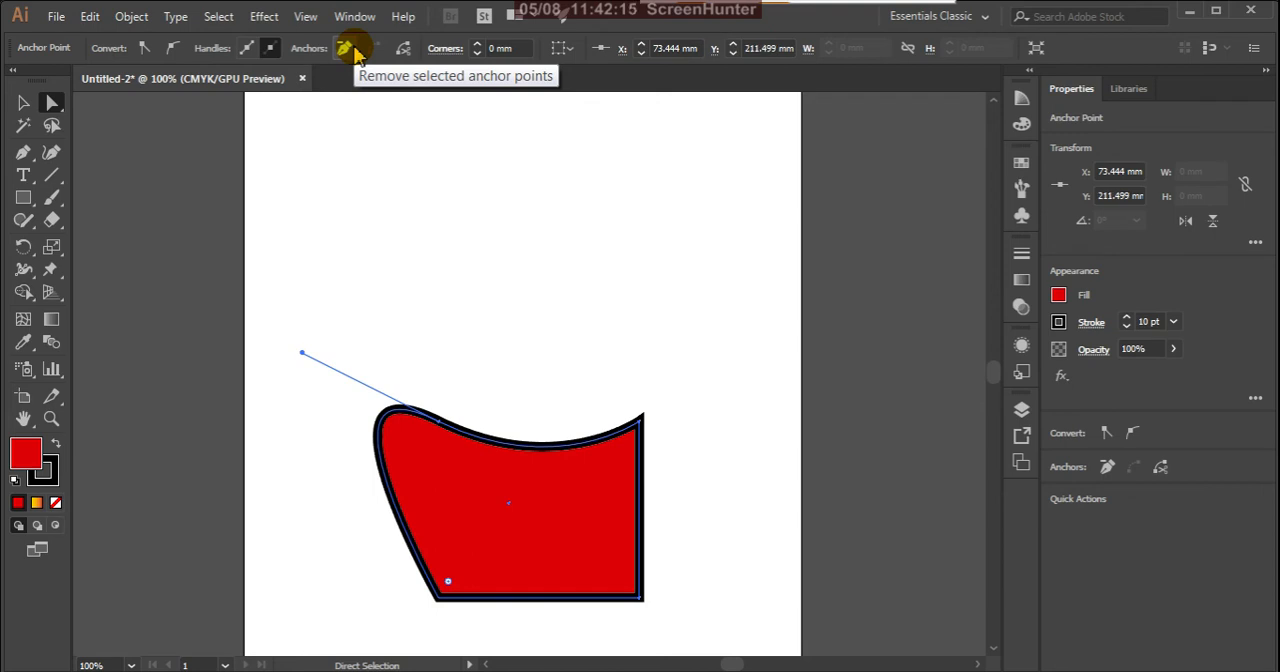
left_click(355, 50)
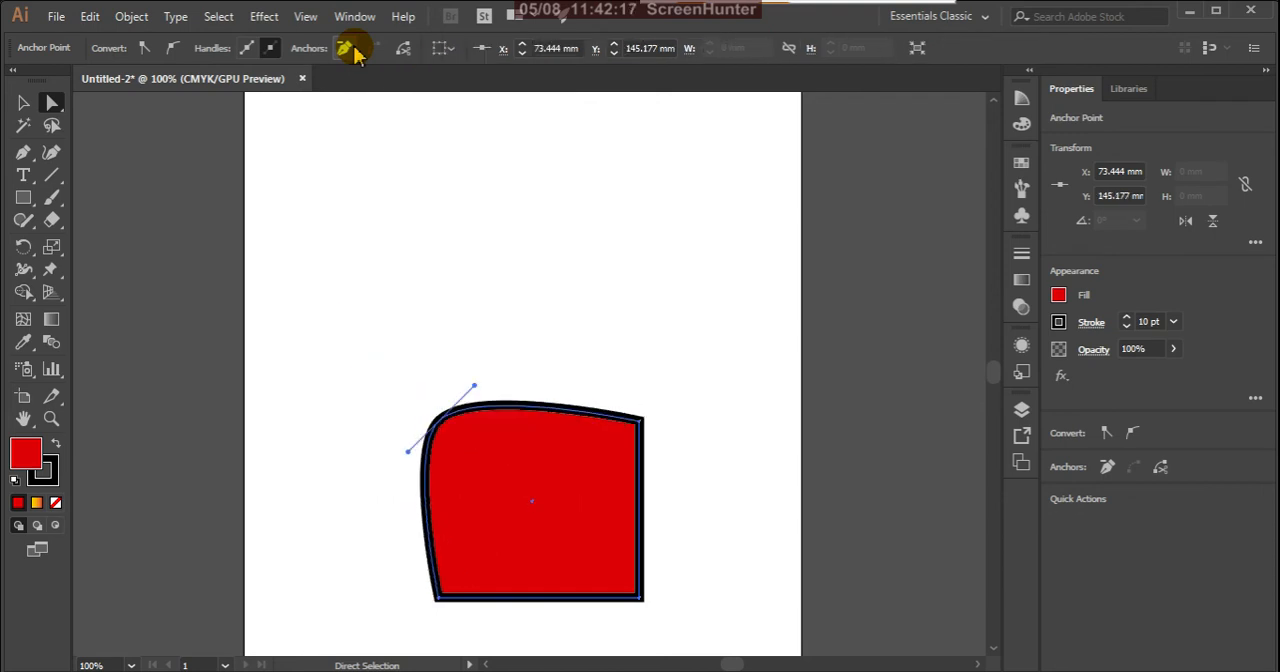
key("ctrl+z")
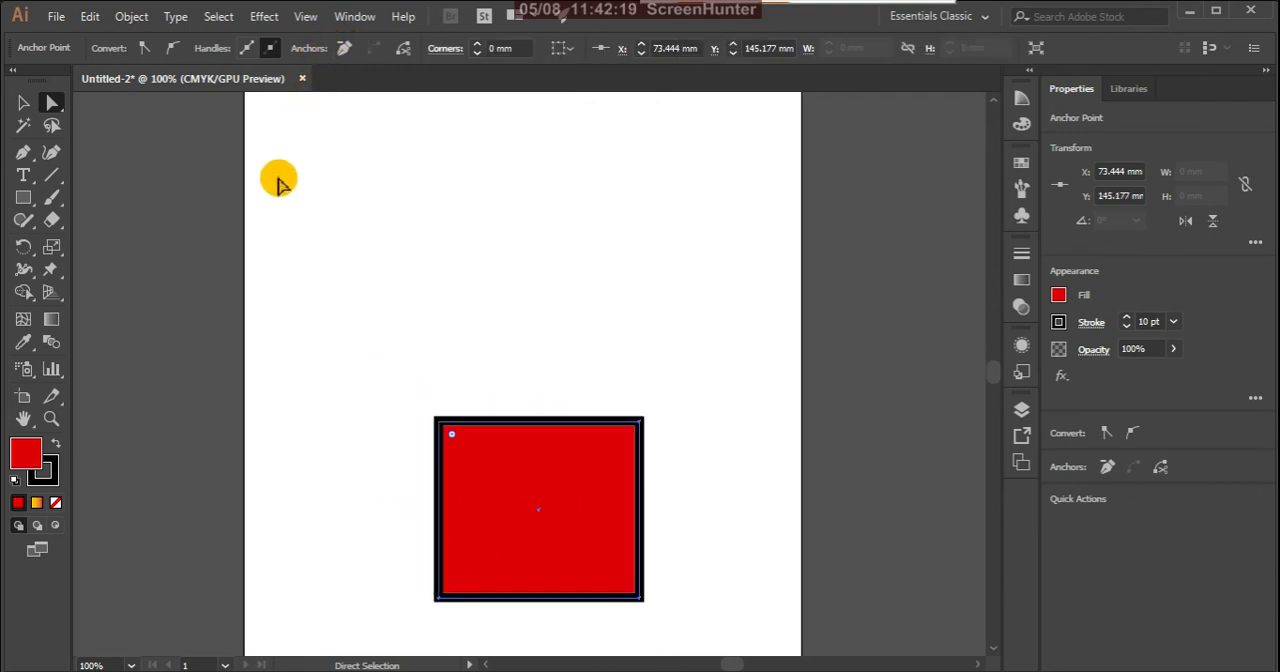
Step: Convert the top-left anchor point to smooth and back to corner, and select the top-right anchor point
left_click(175, 50)
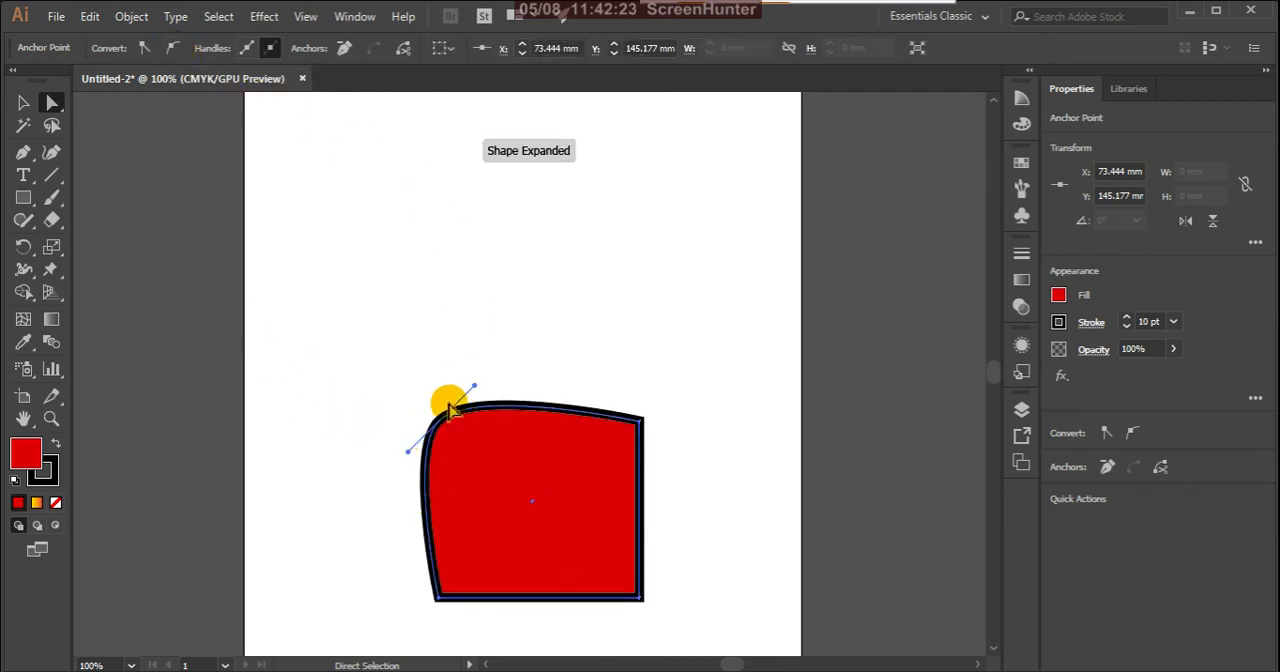
left_click(148, 50)
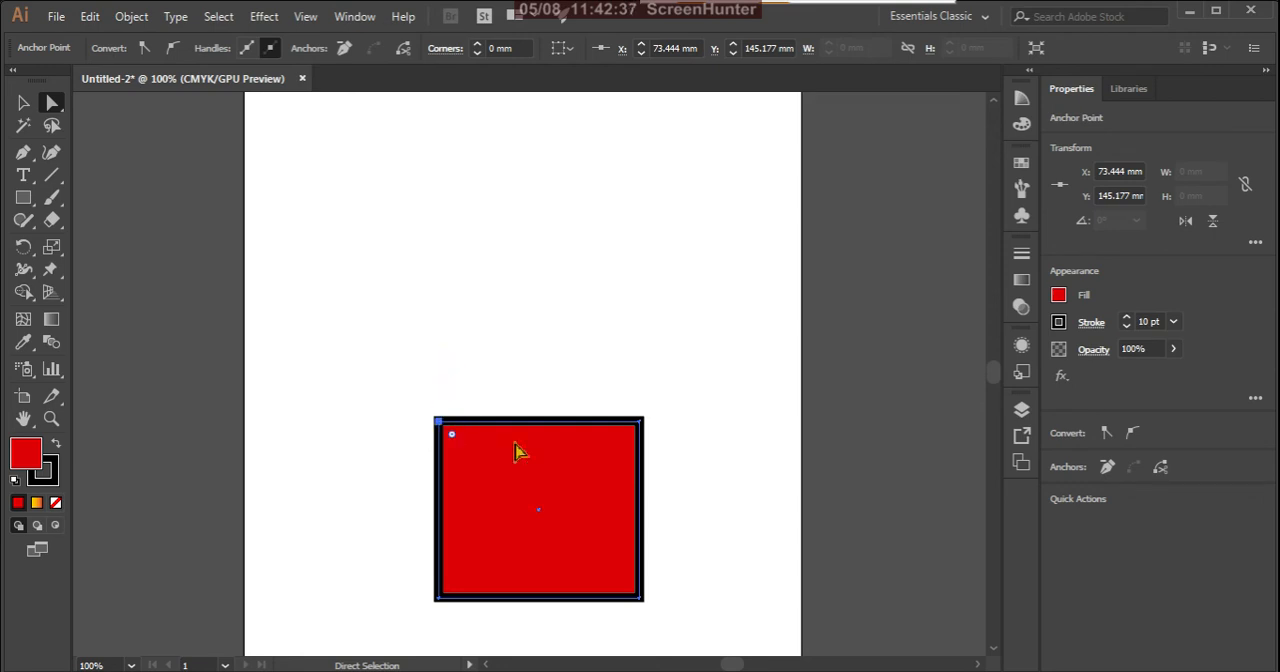
left_click_drag(611, 400, 725, 508)
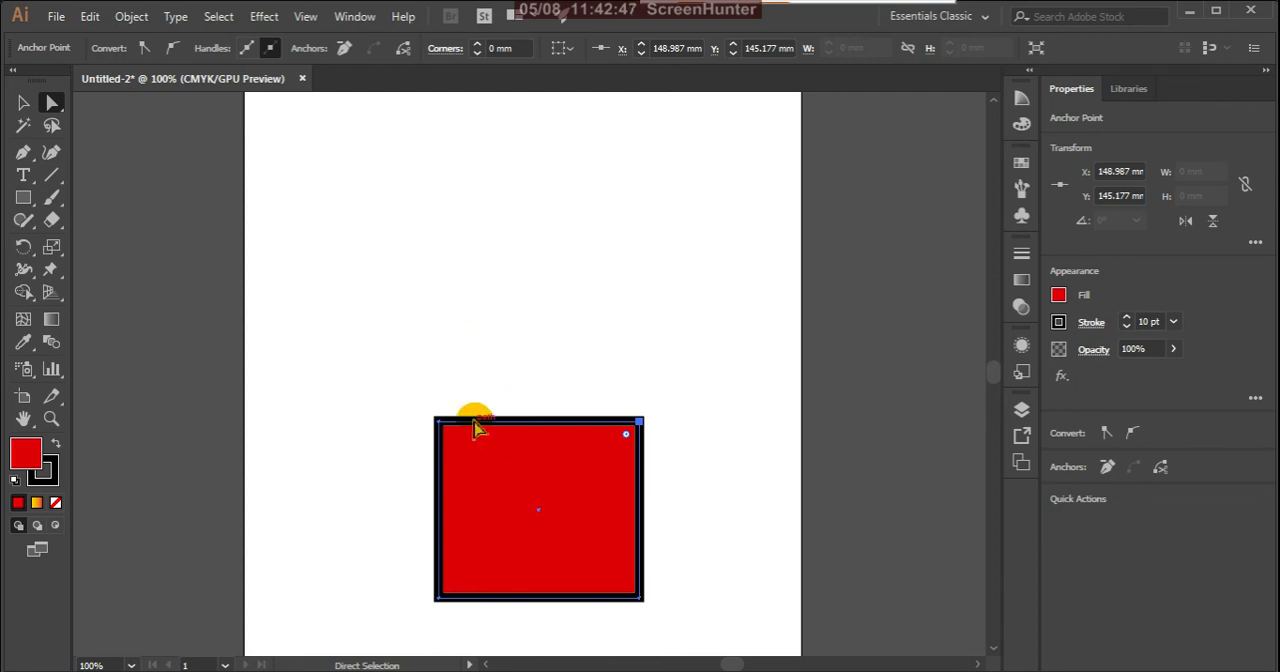
Step: Select the whole rectangle with the Selection tool and move it up to about X 143 mm, Y 165 mm
left_click(23, 102)
left_click(483, 340)
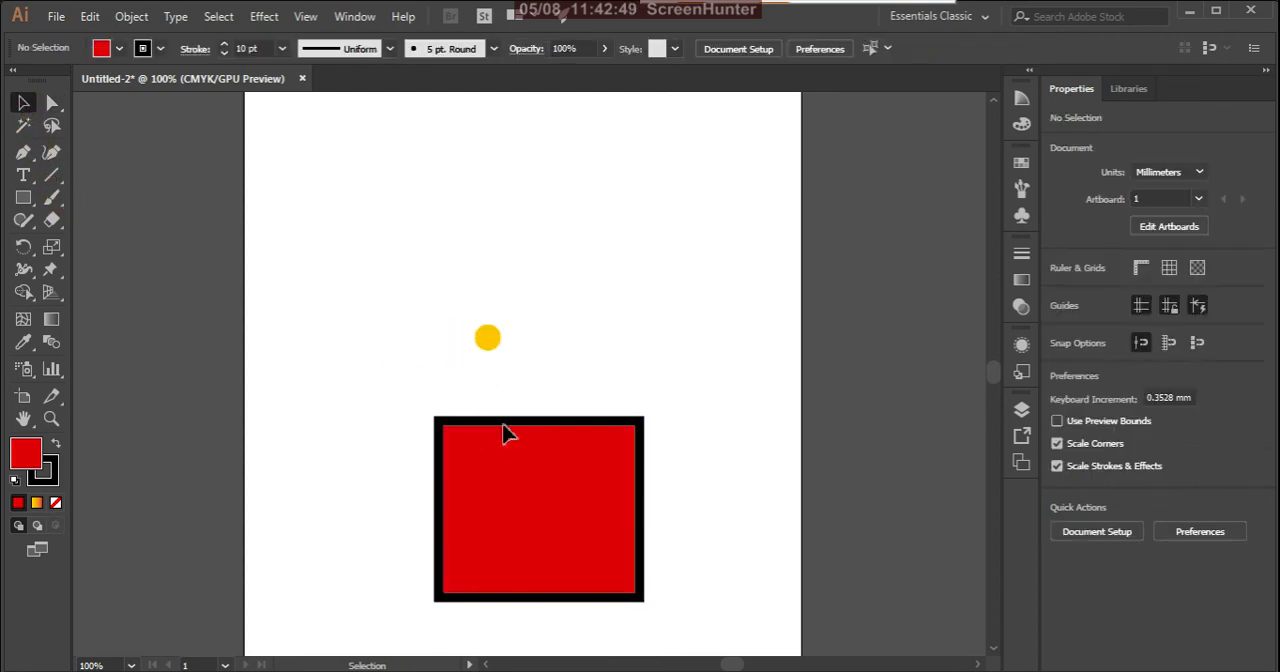
left_click(503, 434)
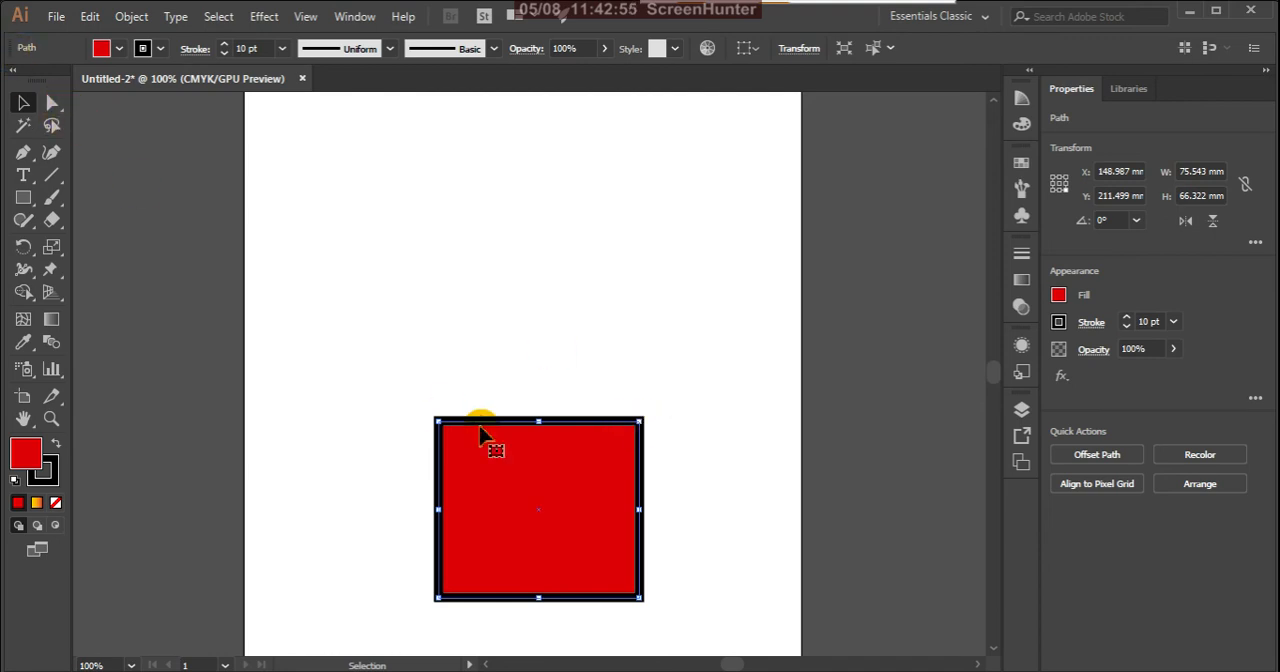
left_click_drag(535, 474, 518, 344)
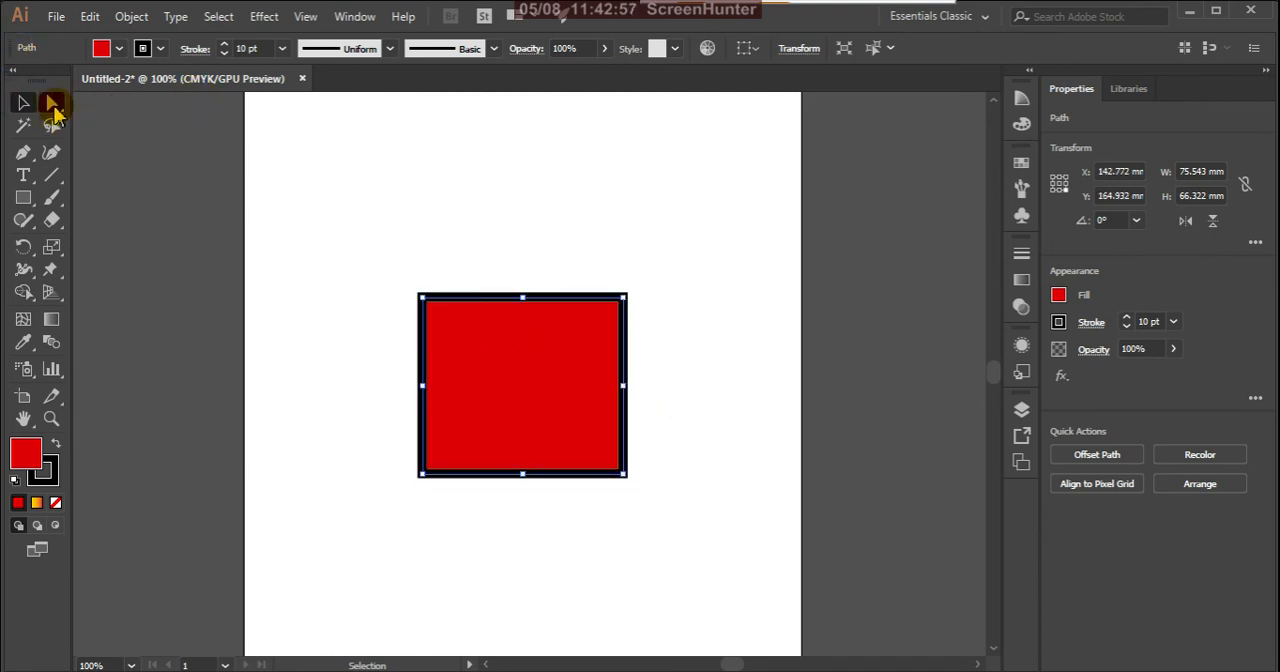
Step: Round all four rectangle corners to a radius of about 12 mm using the Direct Selection tool's corner widgets
left_click(54, 104)
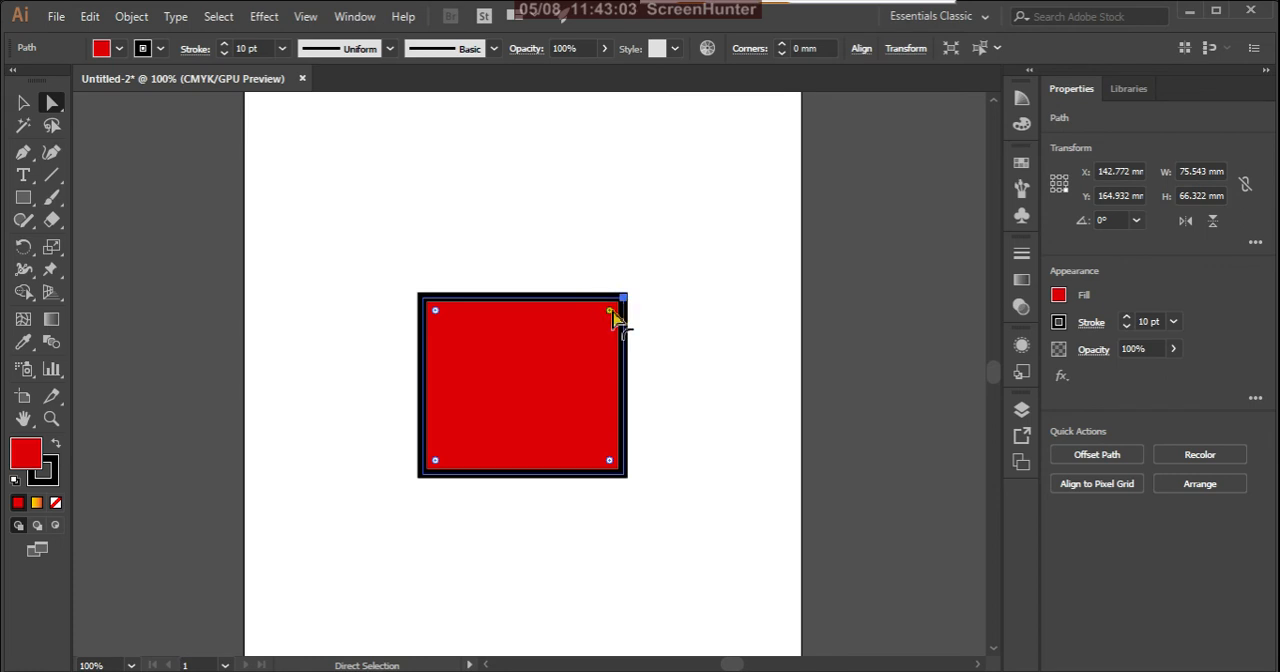
left_click_drag(613, 316, 591, 338)
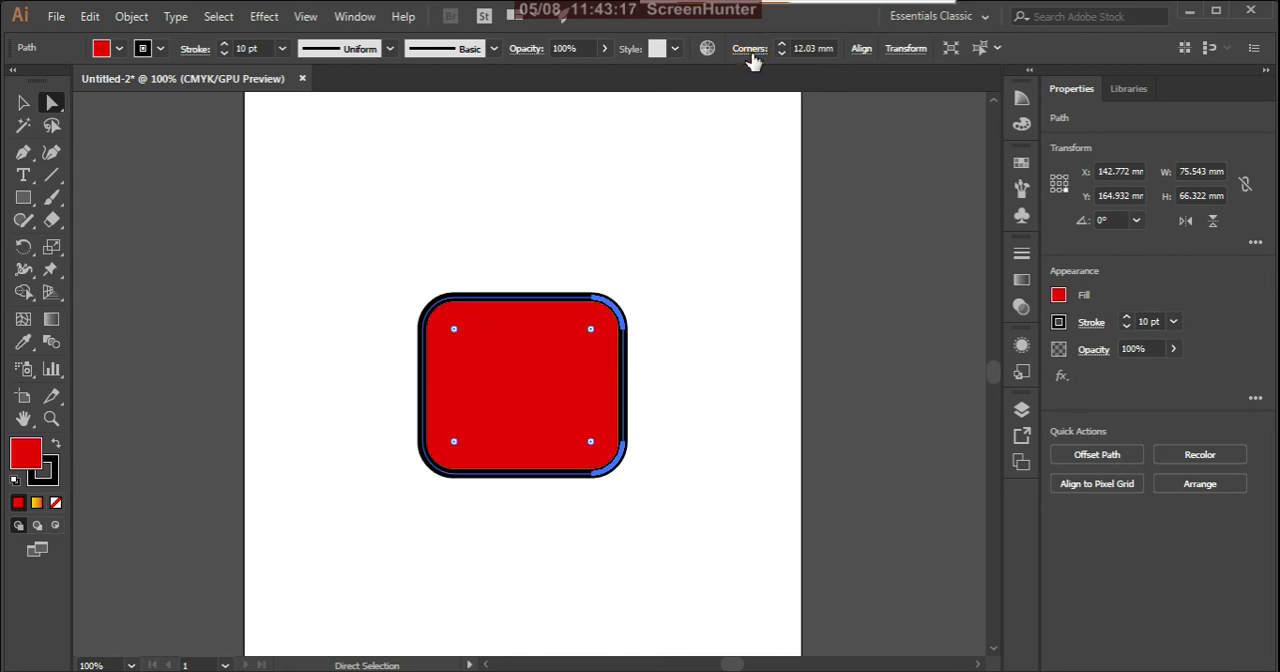
Step: Try the inverted round corner style, switch to the other rounding type, and set the corners back to the round style
left_click(750, 50)
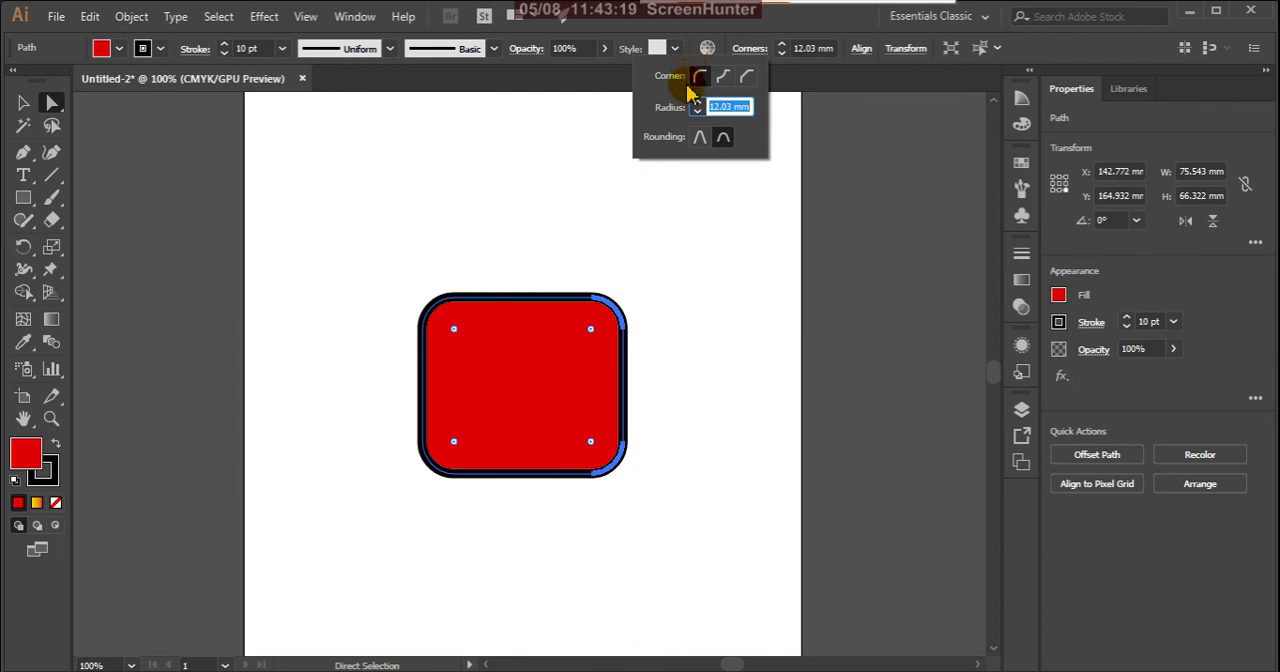
left_click(723, 78)
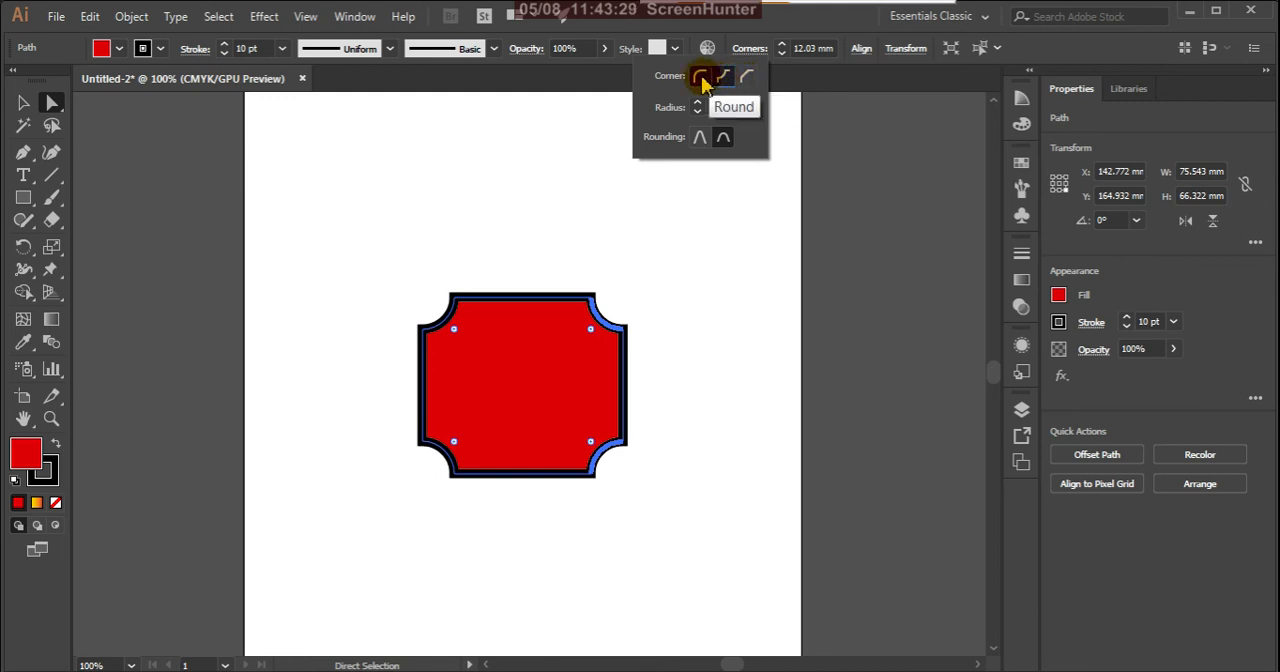
left_click(702, 141)
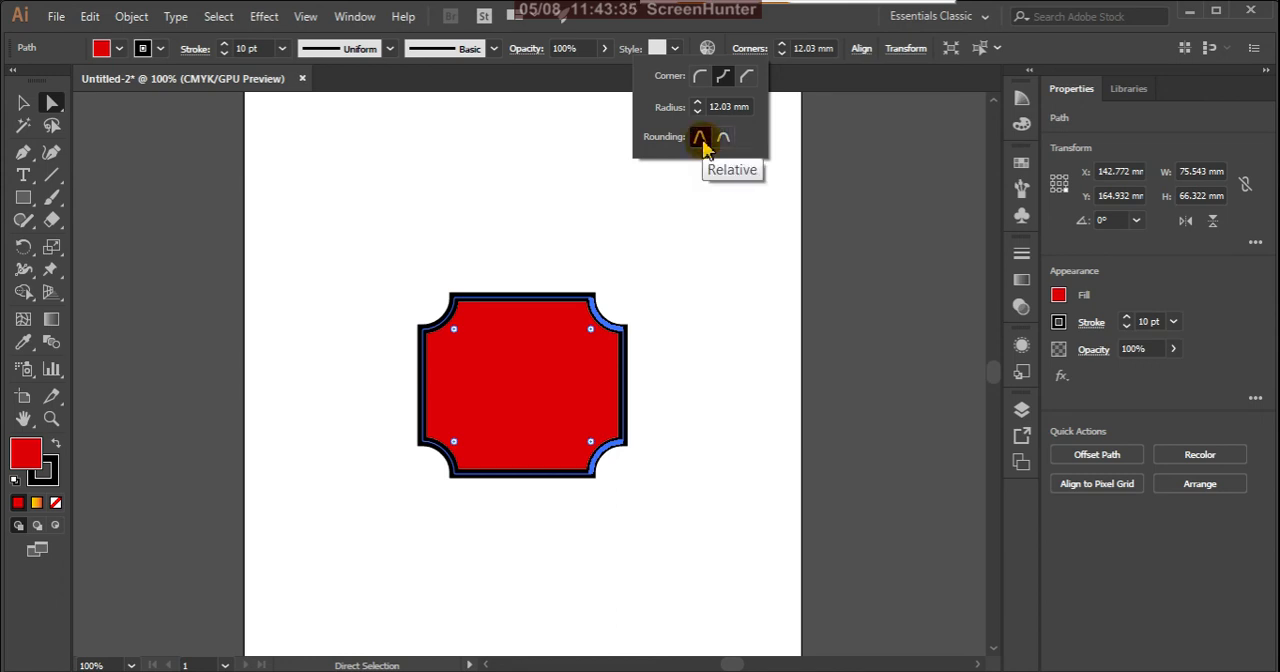
left_click(699, 78)
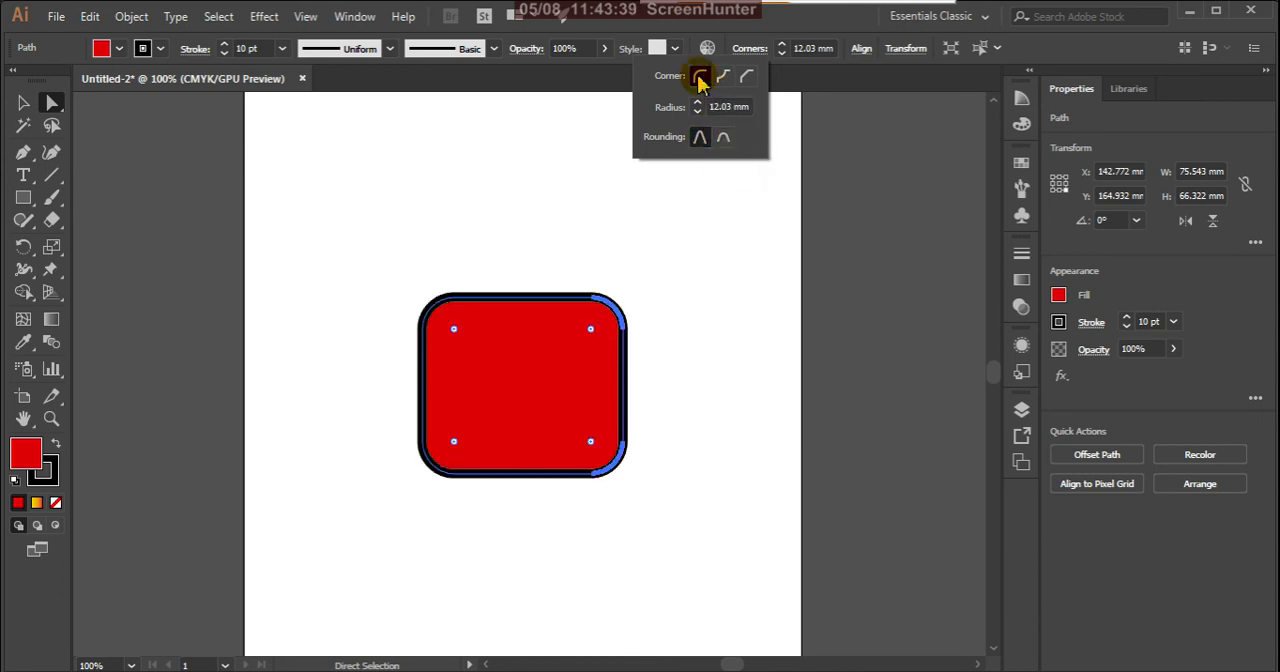
left_click(606, 82)
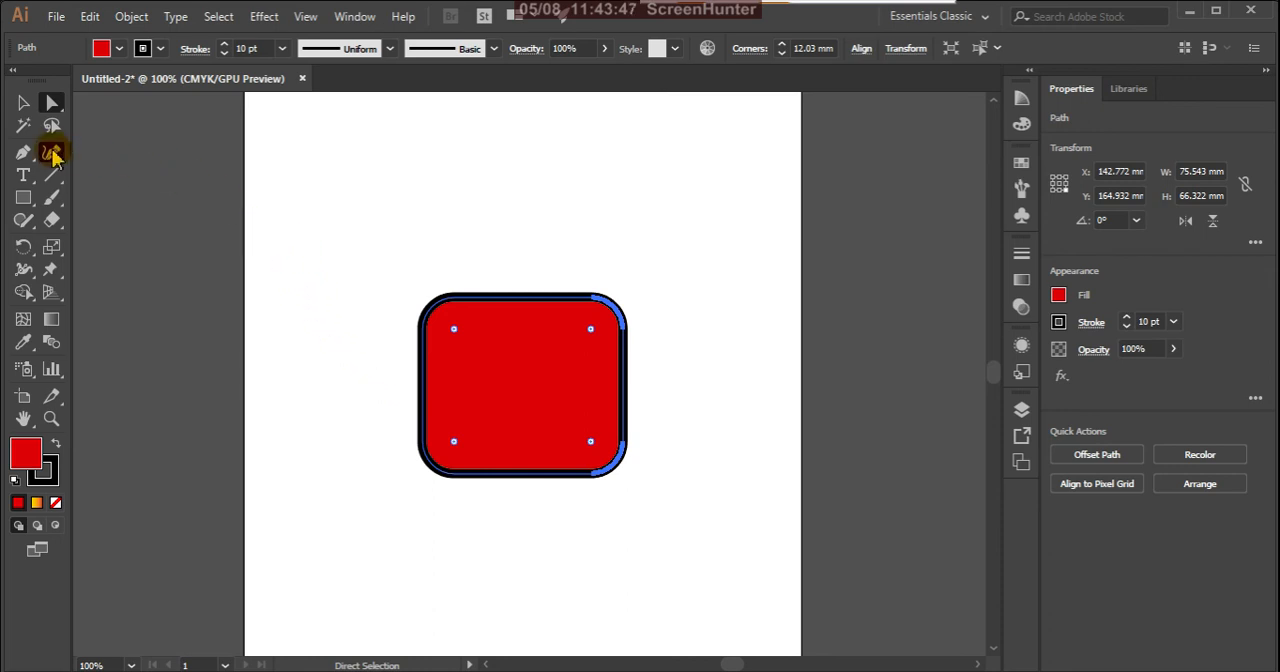
Step: Reselect the whole rounded rectangle with the Selection tool and return to the Direct Selection tool
left_click(24, 103)
left_click(451, 209)
left_click(497, 398)
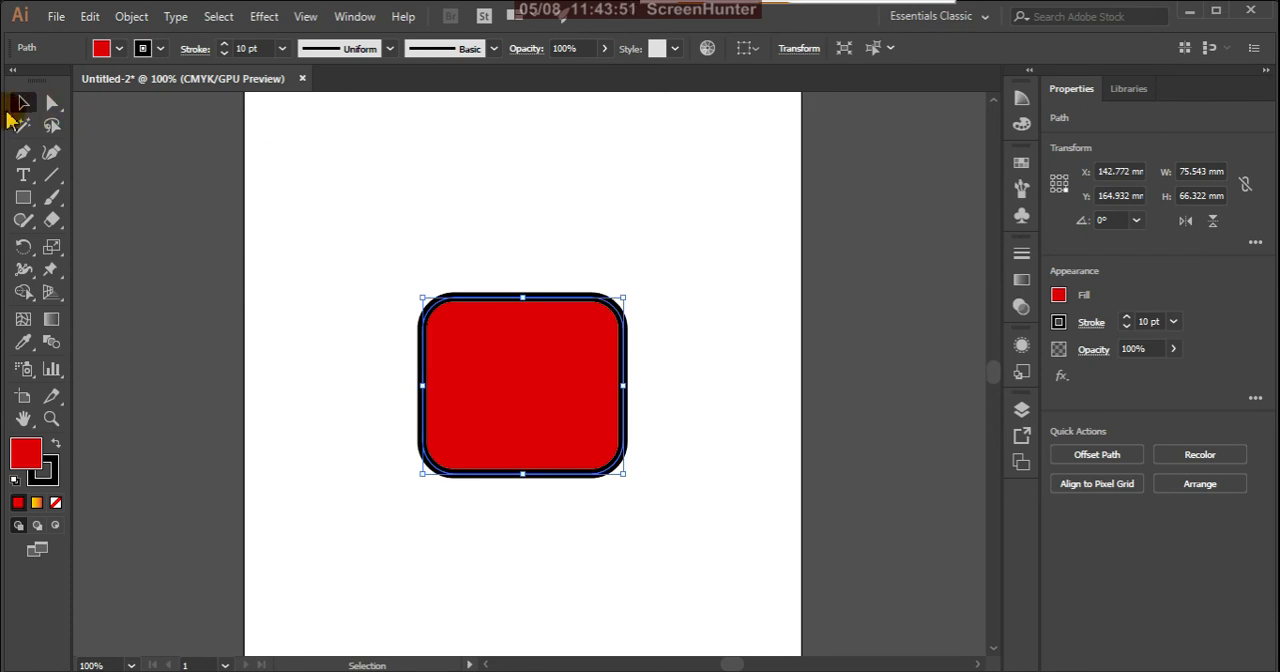
left_click(52, 103)
left_click(52, 103)
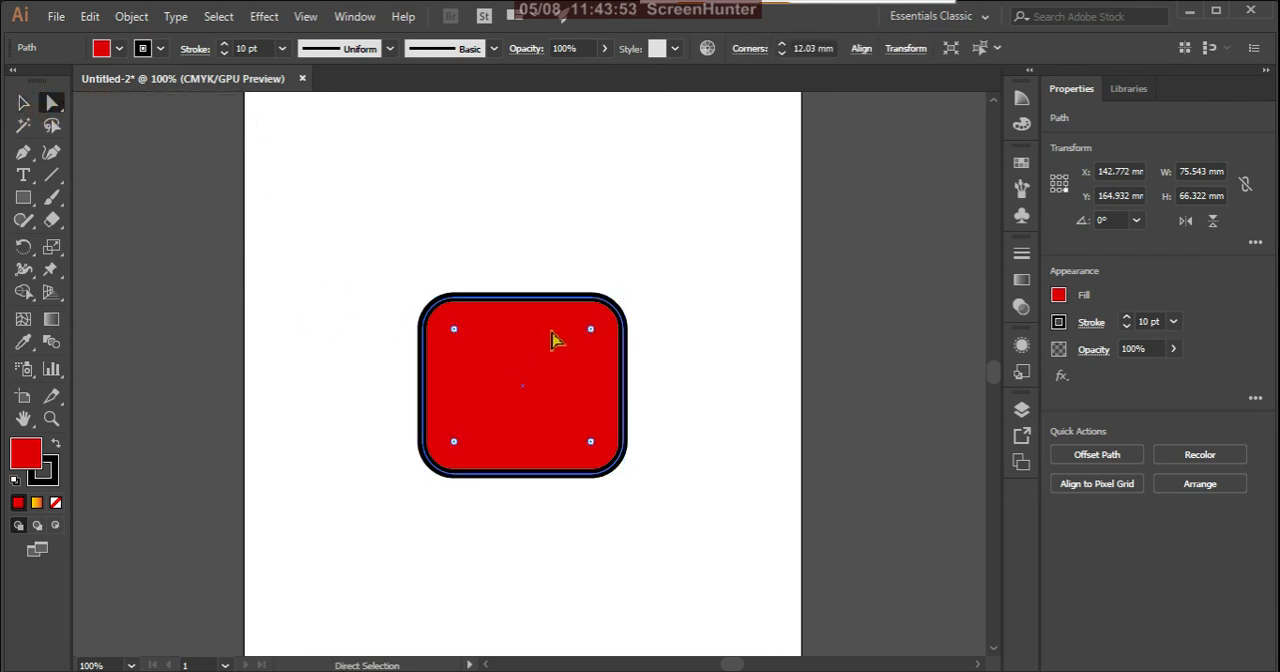
Step: Remove the rounding from all four rectangle corners with the corner widgets, setting the radius to 0 mm
left_click_drag(592, 335, 657, 267)
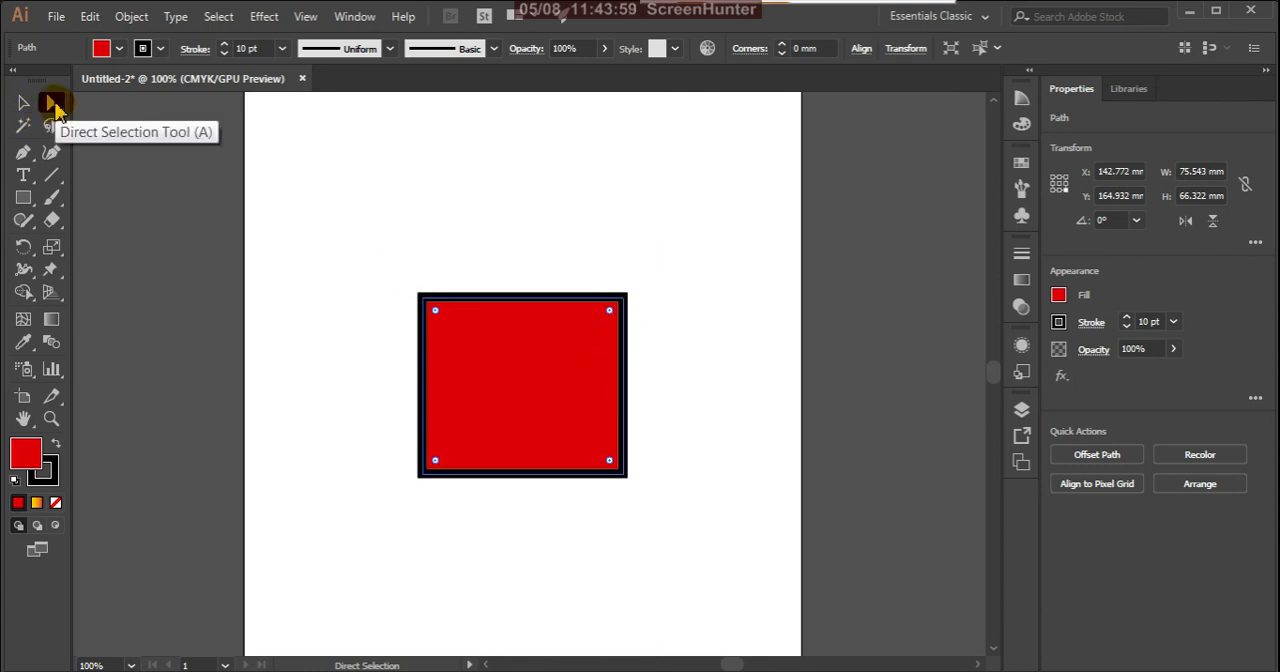
double_click(52, 103)
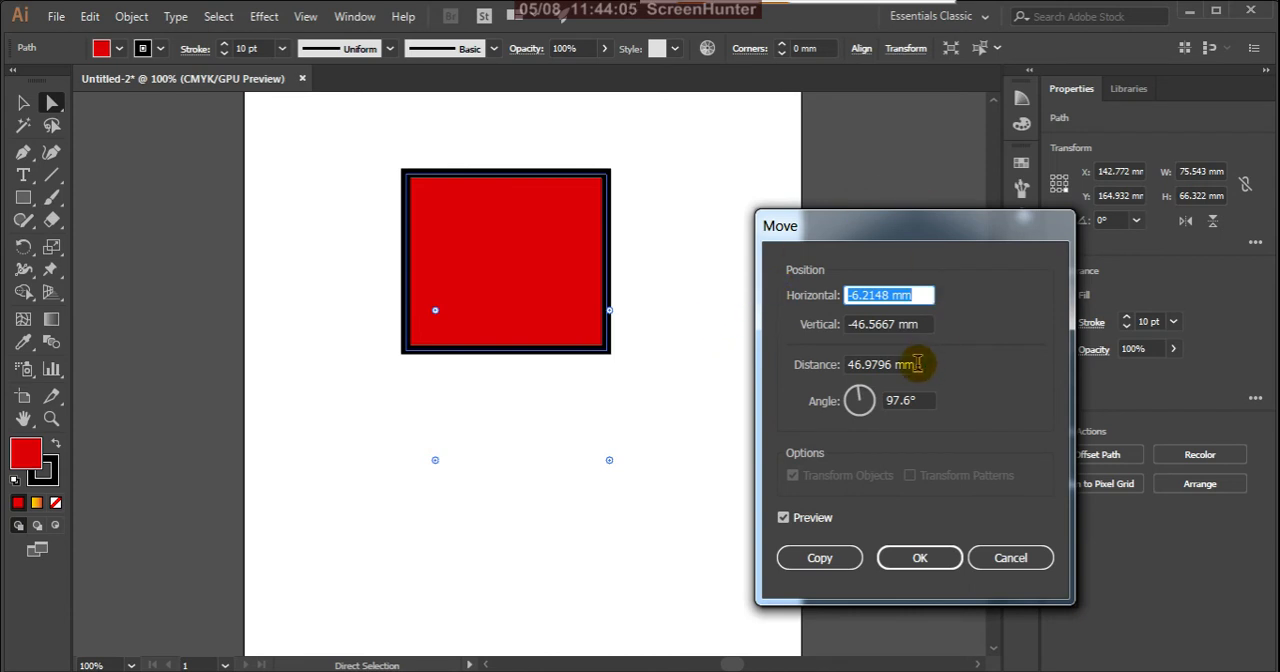
left_click(1010, 560)
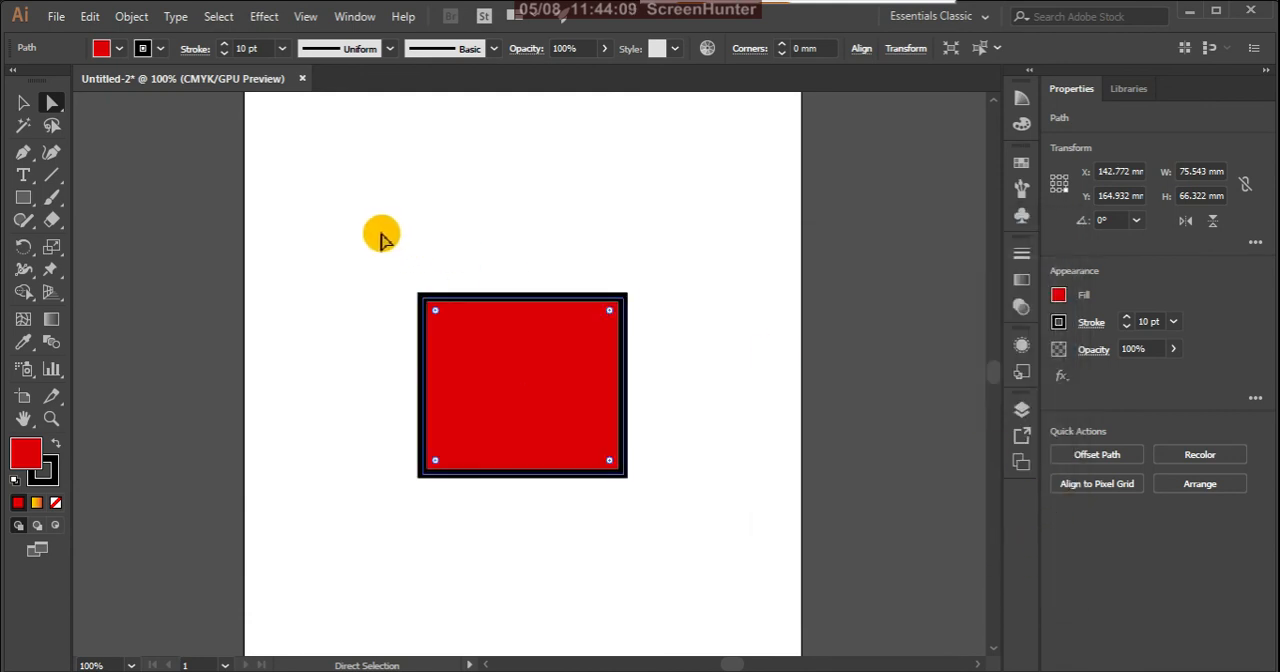
left_click(53, 103)
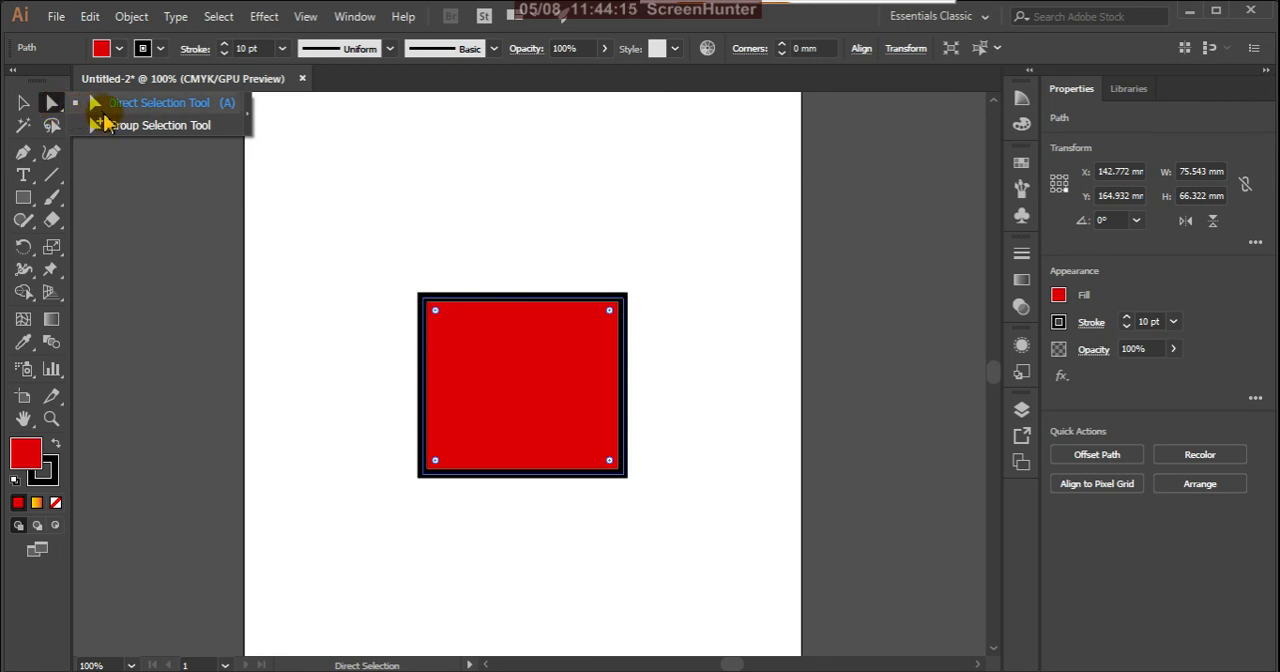
left_click(128, 102)
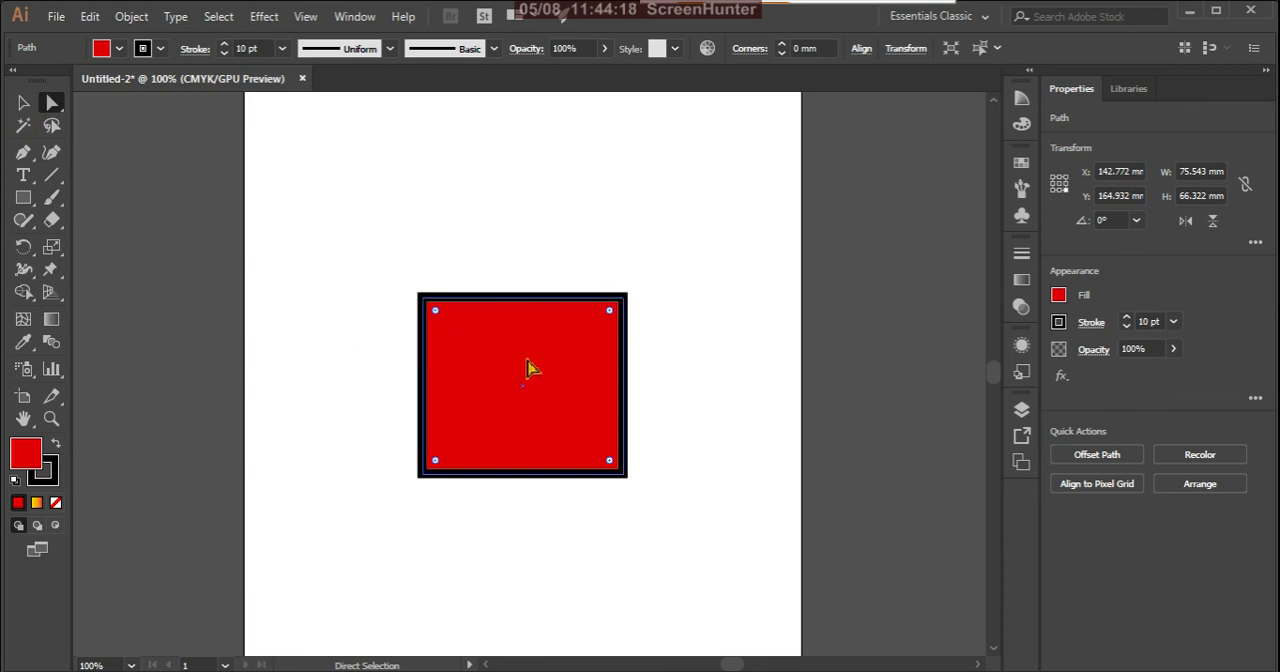
Step: Move the whole rectangle with the Selection tool toward the artboard's upper-left corner, to about X 92 mm, Y 105 mm
left_click(23, 102)
left_click_drag(539, 370, 483, 282)
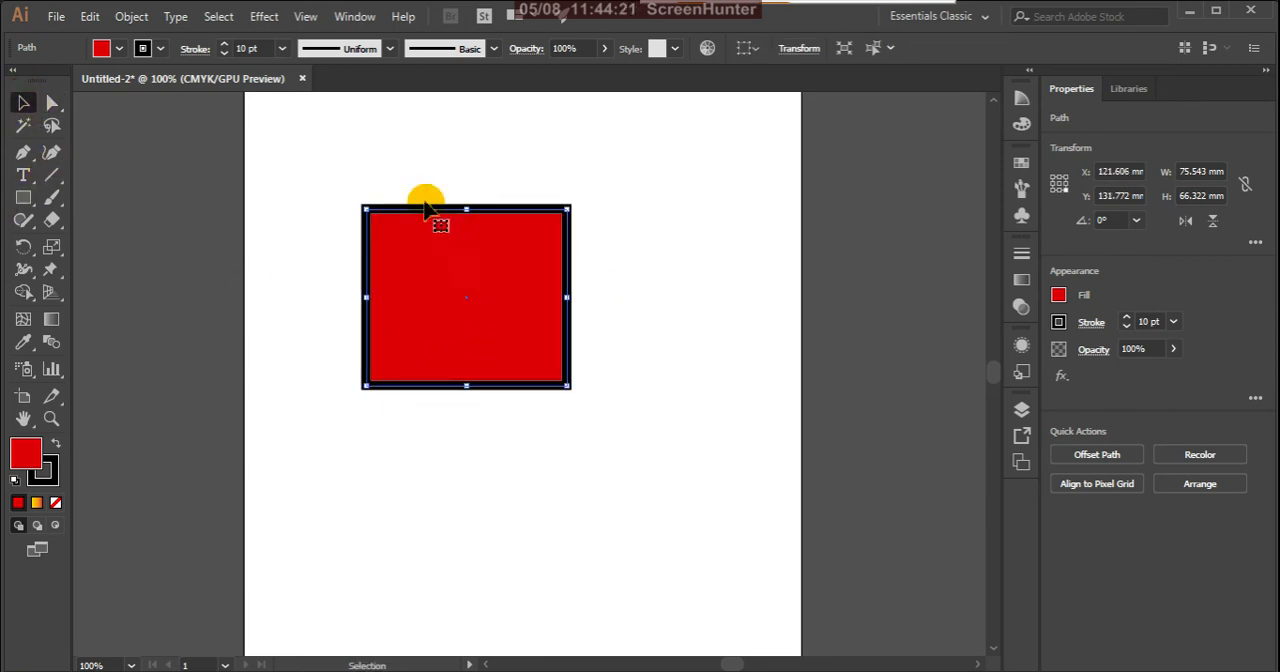
left_click(283, 50)
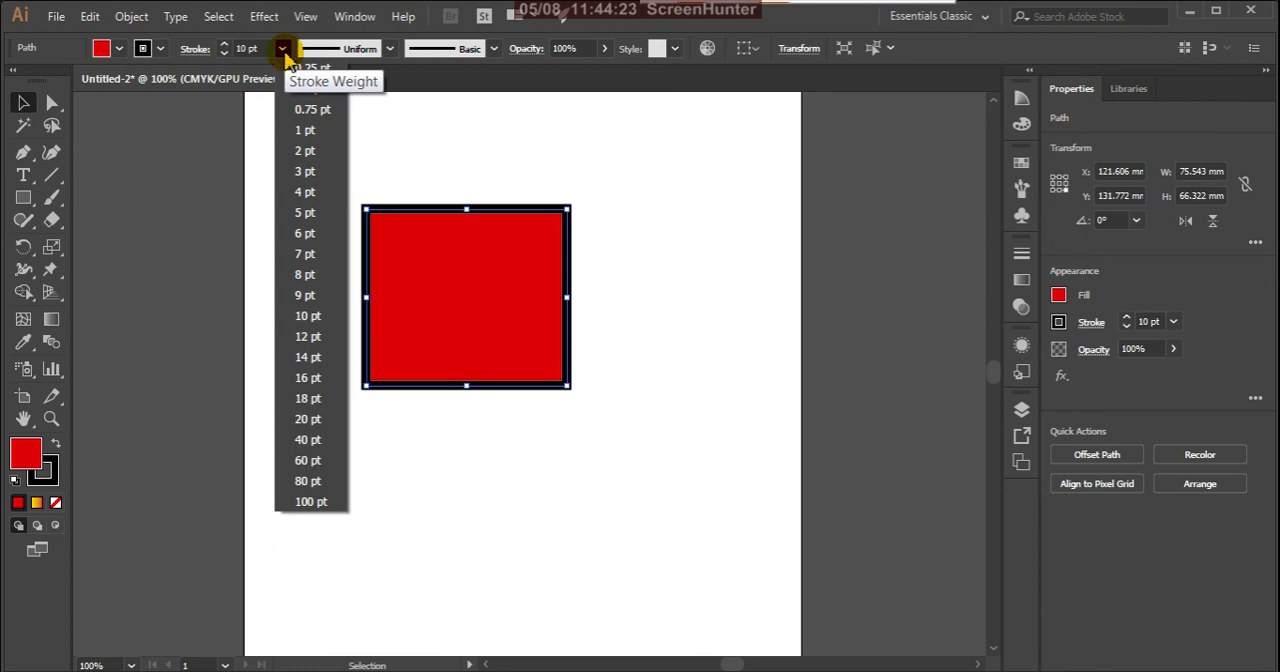
left_click(285, 52)
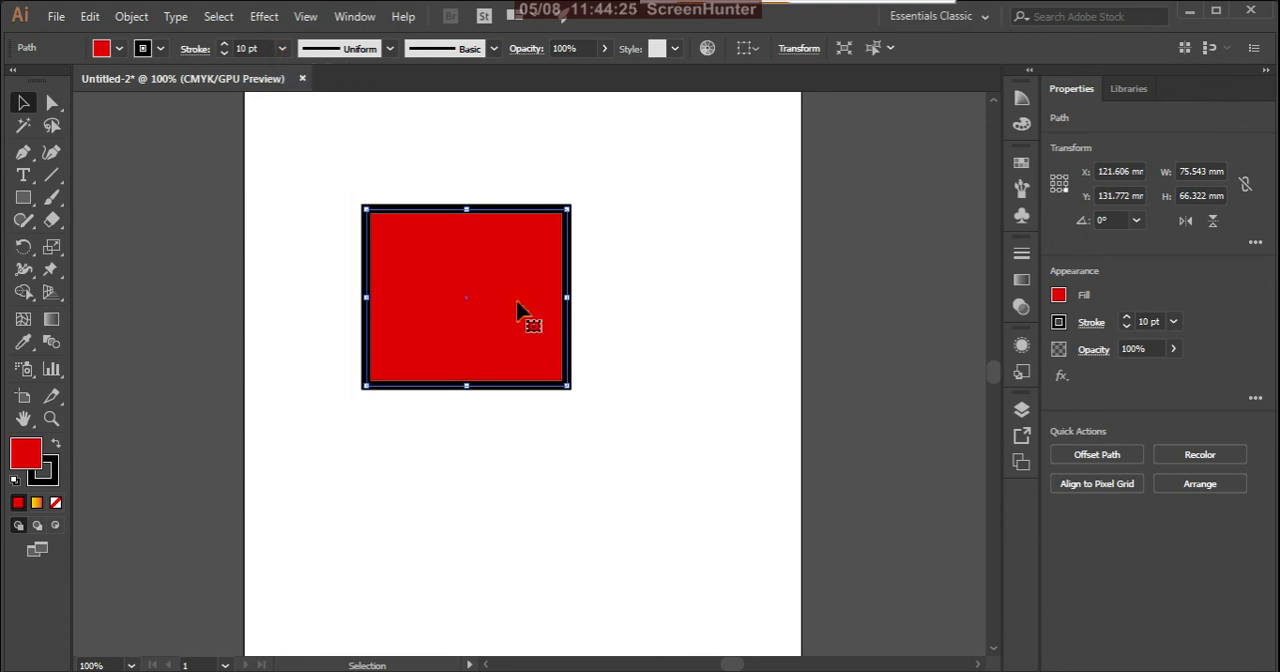
left_click_drag(517, 310, 457, 268)
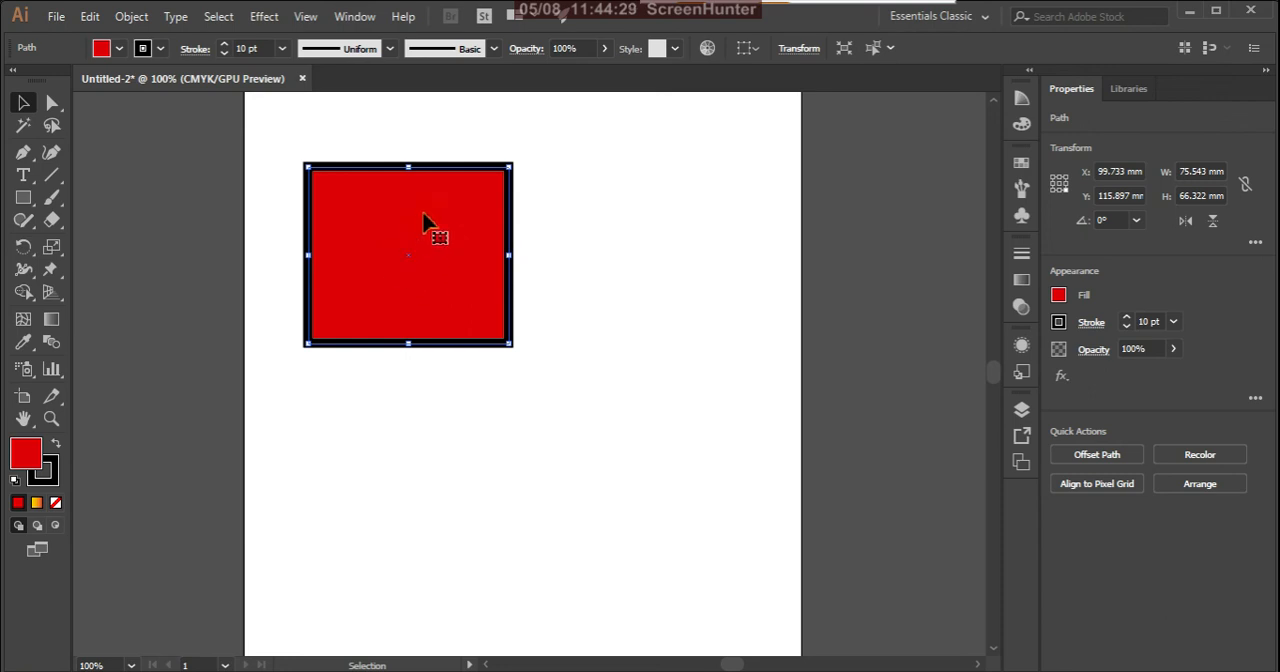
left_click_drag(426, 225, 403, 193)
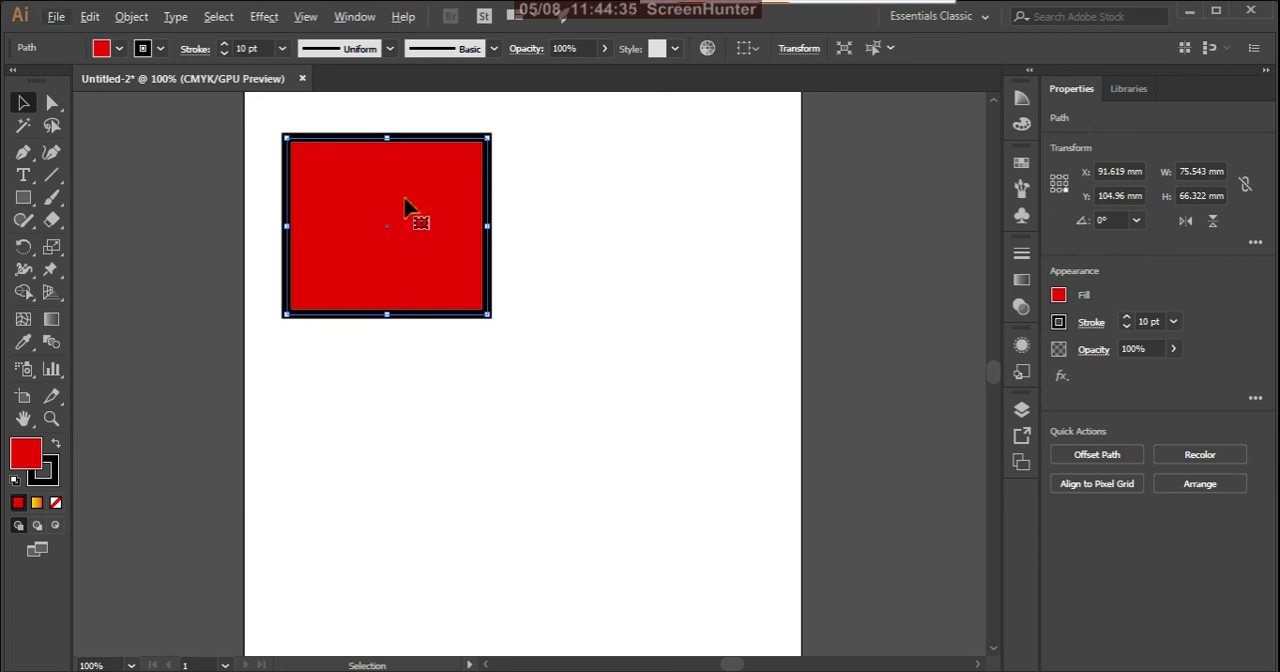
Step: Duplicate the rectangle into a loose two-by-two arrangement, with the lower-left copy at about X 92 mm, Y 184 mm
left_click_drag(408, 207, 681, 446)
left_click_drag(400, 295, 405, 492)
left_click(209, 352)
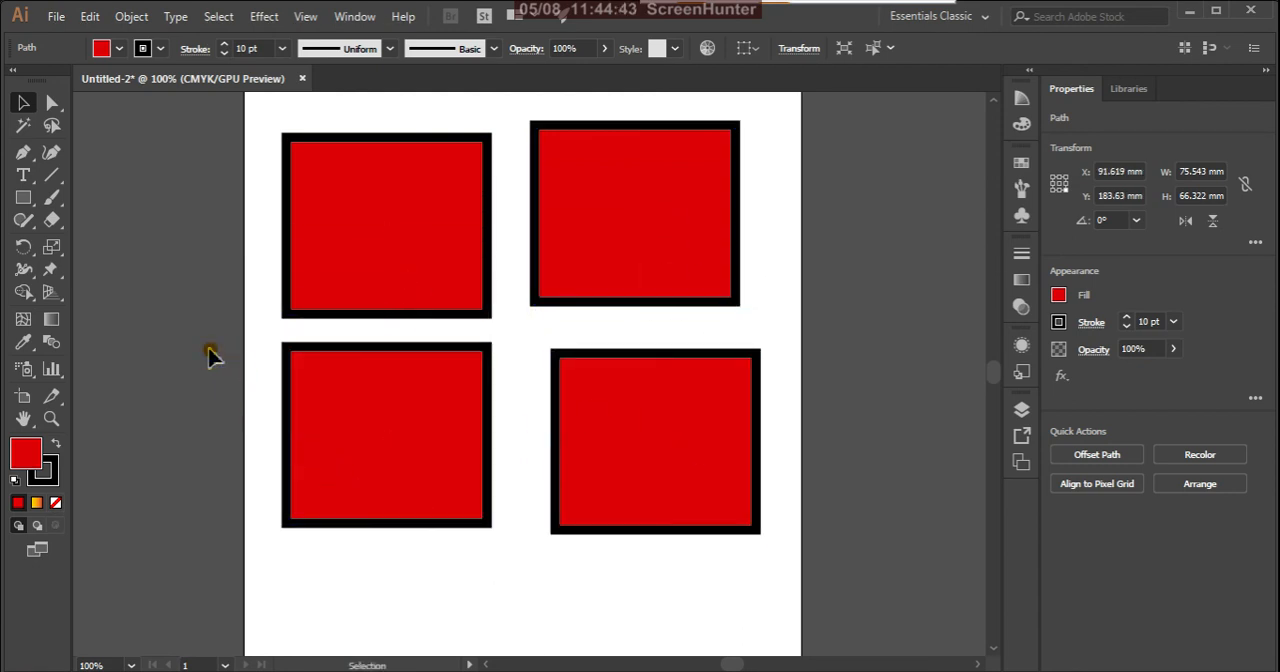
left_click(390, 276)
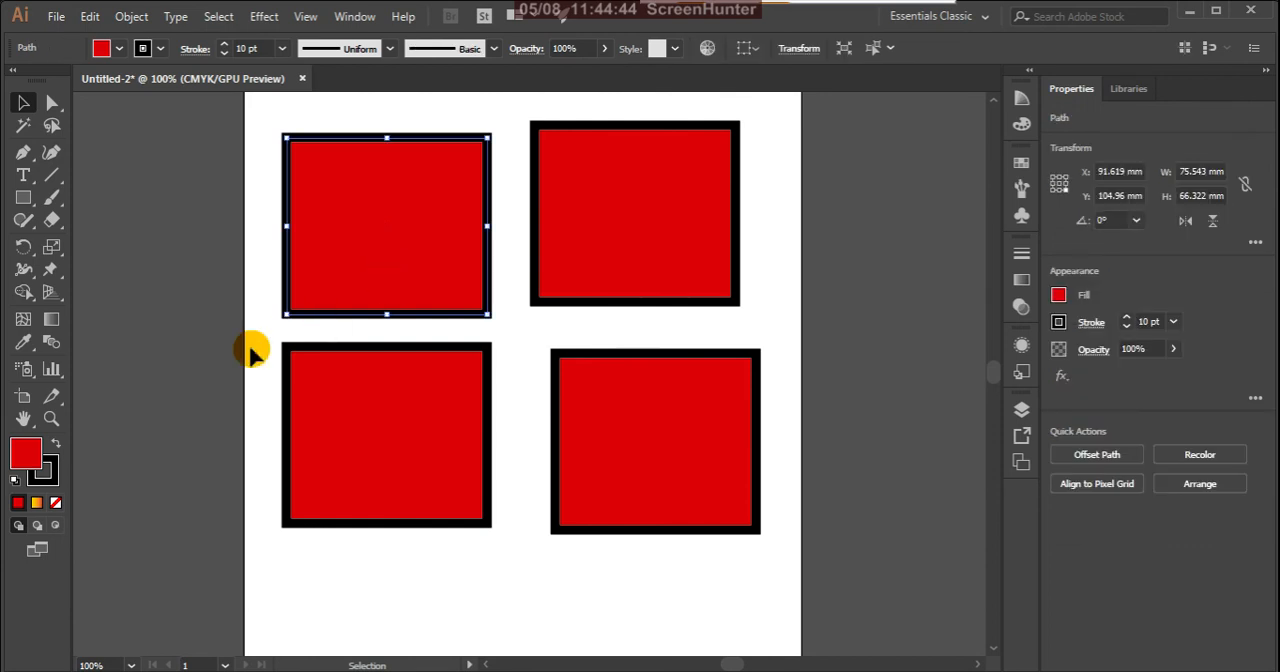
double_click(30, 455)
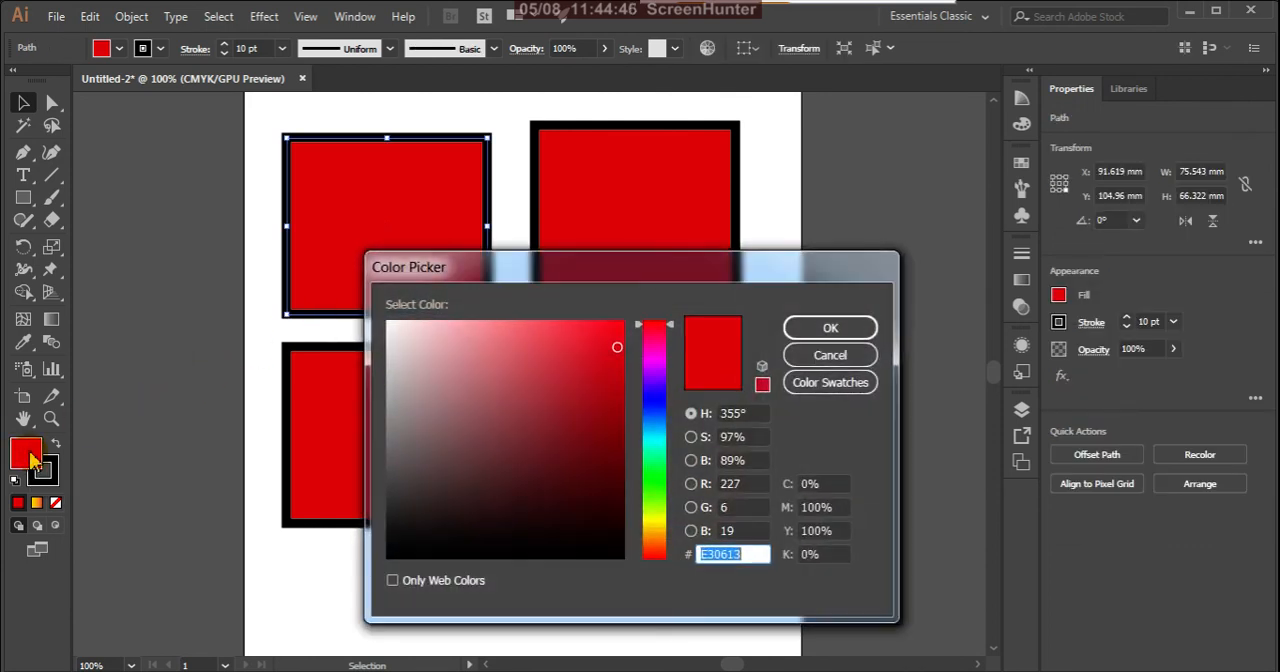
left_click(845, 355)
left_click(251, 245)
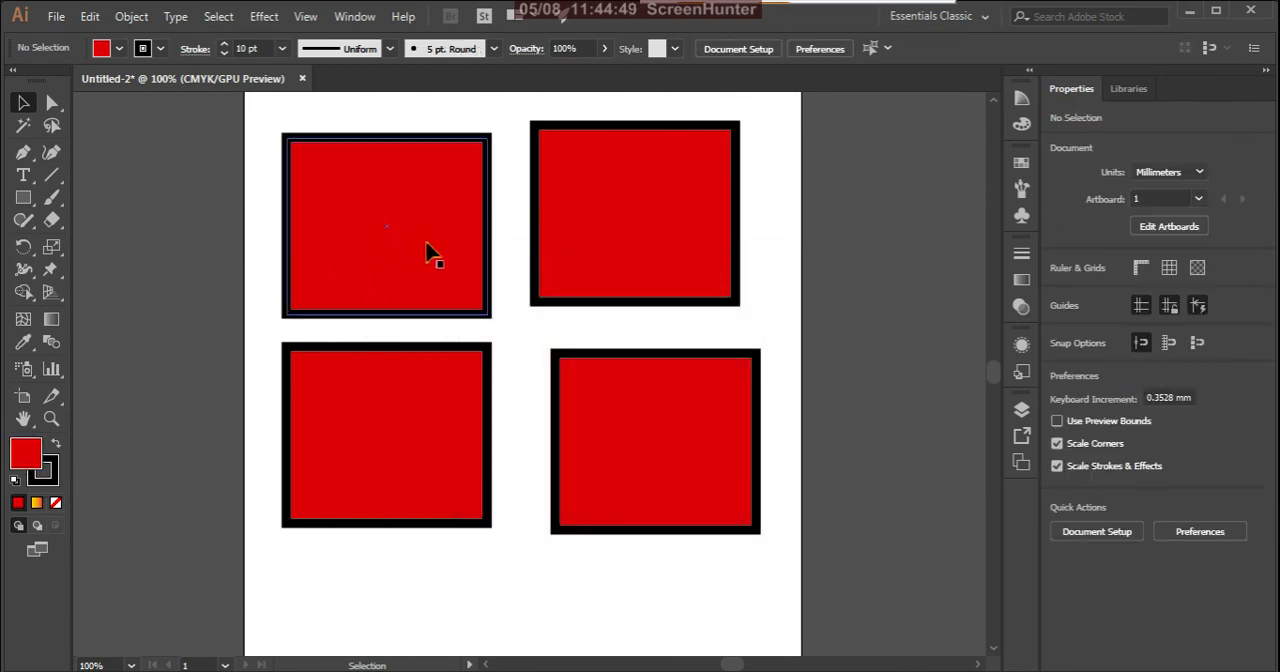
Step: Select all four red rectangles together, group them, and clear the selection
left_click(280, 131)
scroll(491, 262, "down", 1)
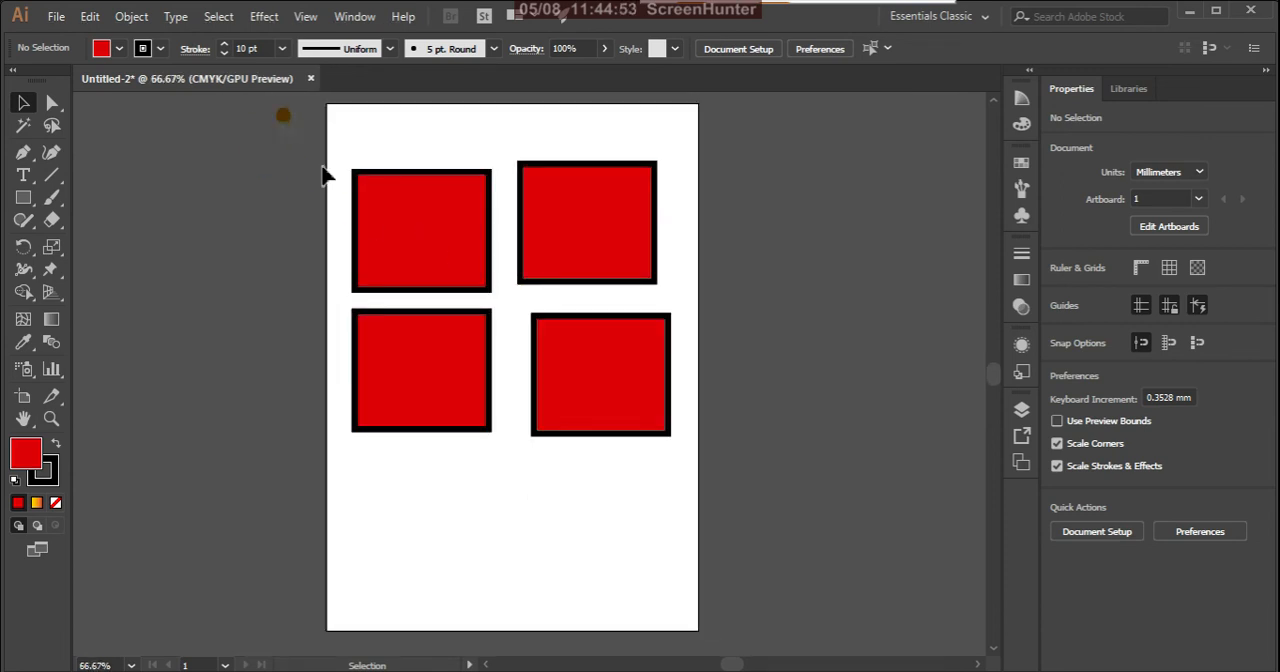
left_click_drag(370, 114, 771, 517)
left_click(314, 342)
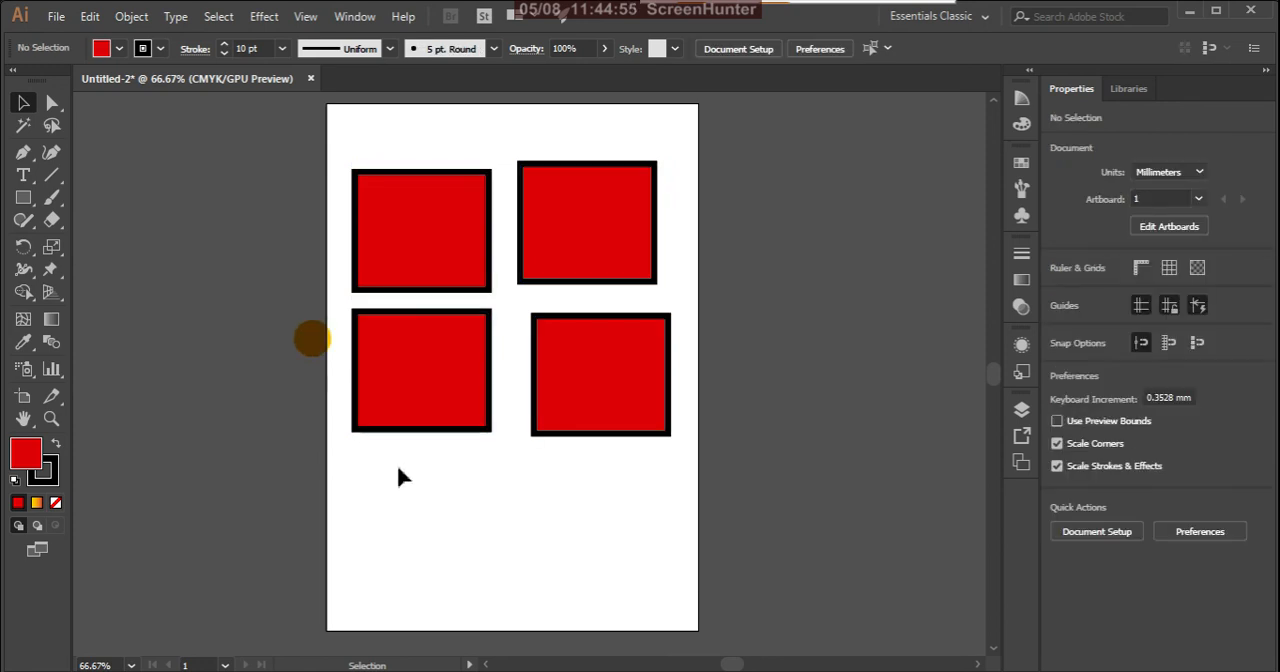
left_click_drag(352, 512, 686, 148)
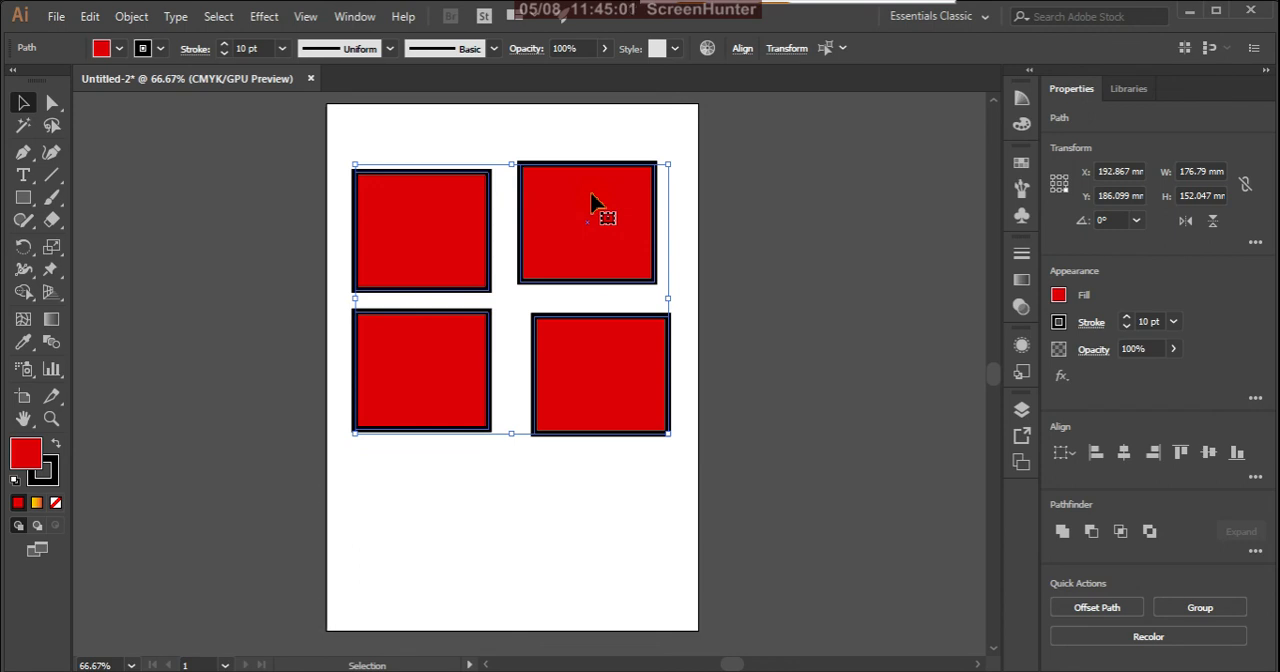
right_click(593, 203)
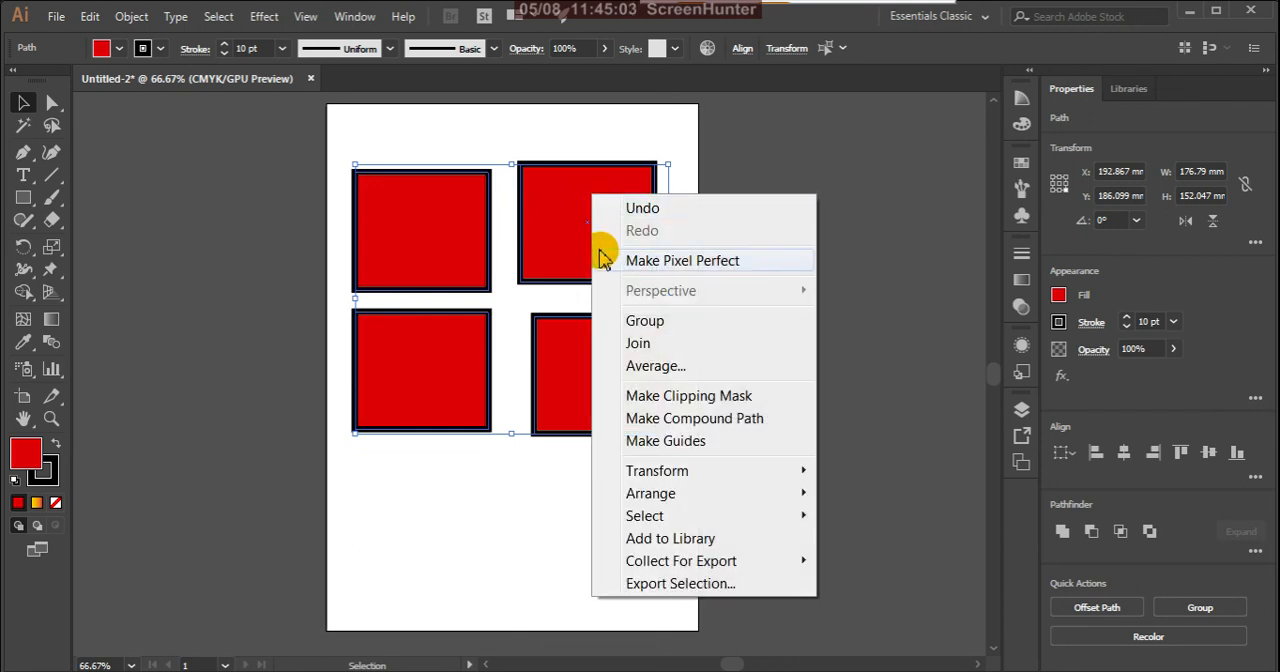
left_click(625, 322)
left_click(646, 508)
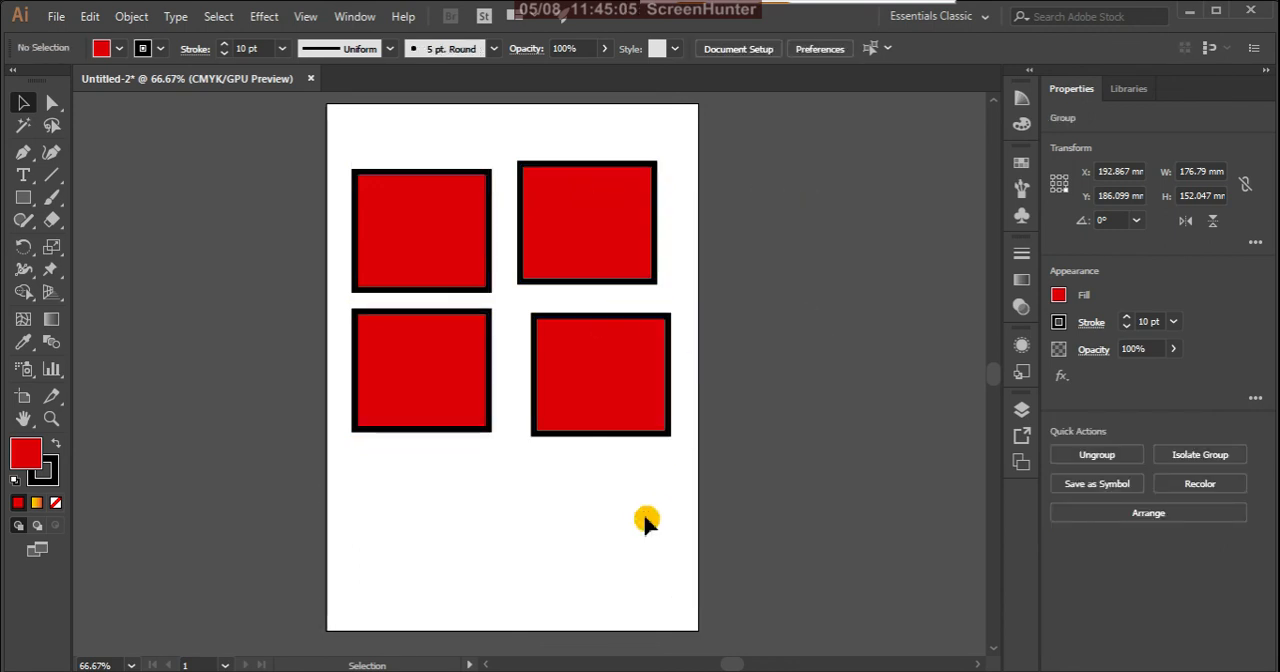
Step: Select the group through one of its rectangles and move it slightly up to about X 196 mm, Y 178 mm
left_click(597, 398)
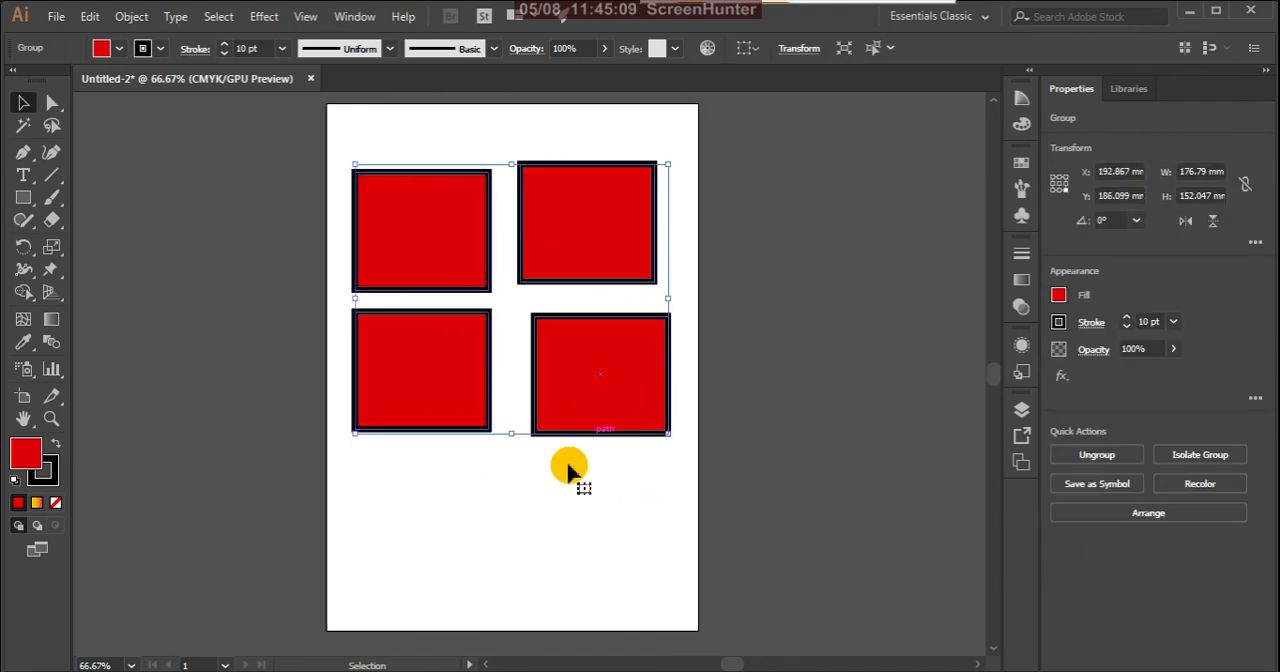
left_click(553, 515)
left_click(445, 250)
mouse_move(457, 217)
left_mouse_down()
mouse_move(208, 340)
mouse_move(474, 228)
mouse_move(453, 213)
left_mouse_up()
left_click(475, 503)
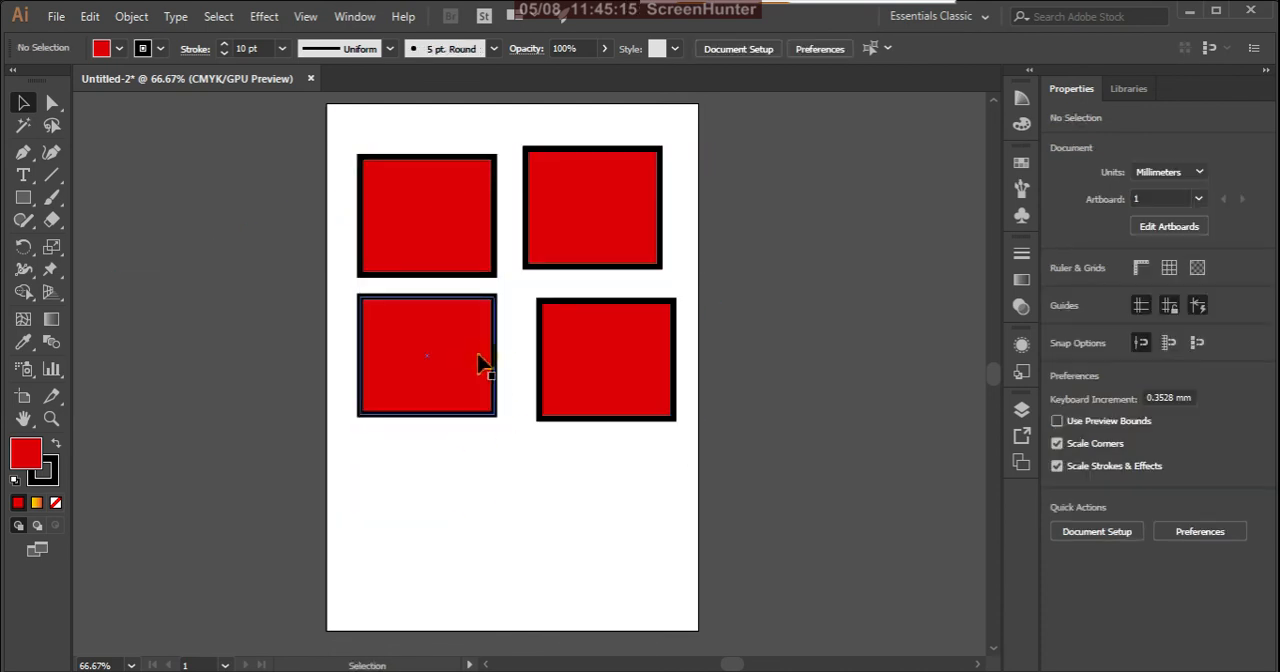
Step: Ungroup the four rectangles and deselect them
left_click(569, 237)
right_click(570, 215)
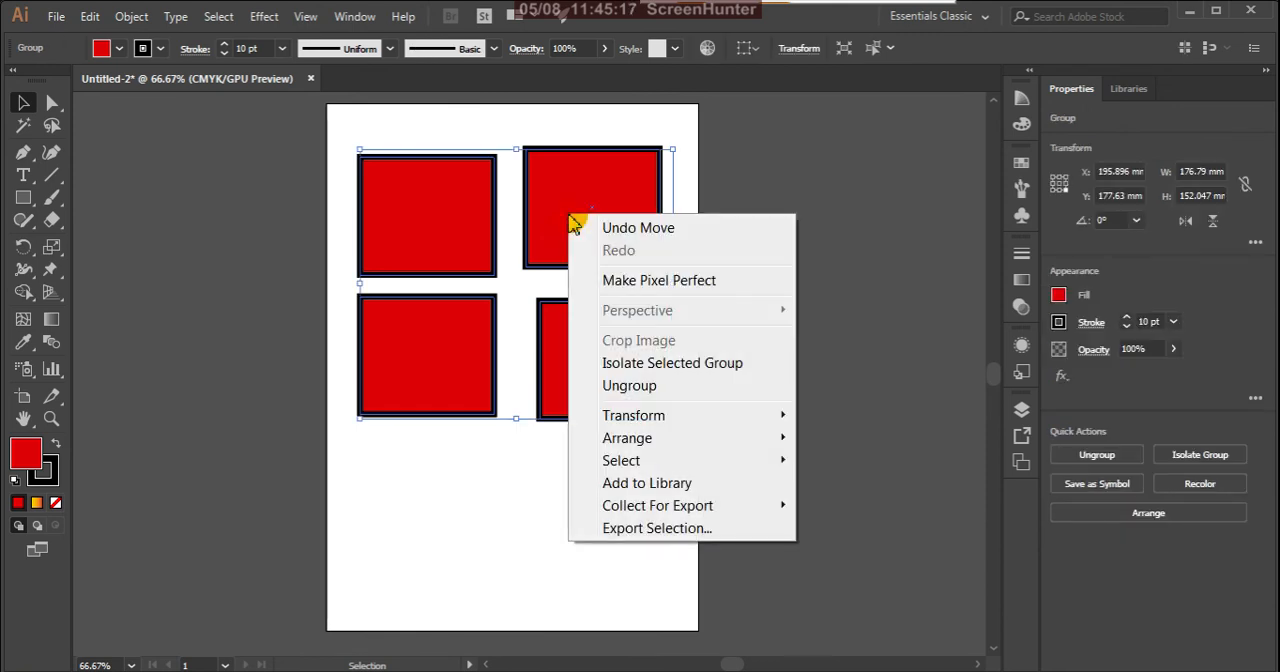
left_click(612, 386)
left_click(517, 572)
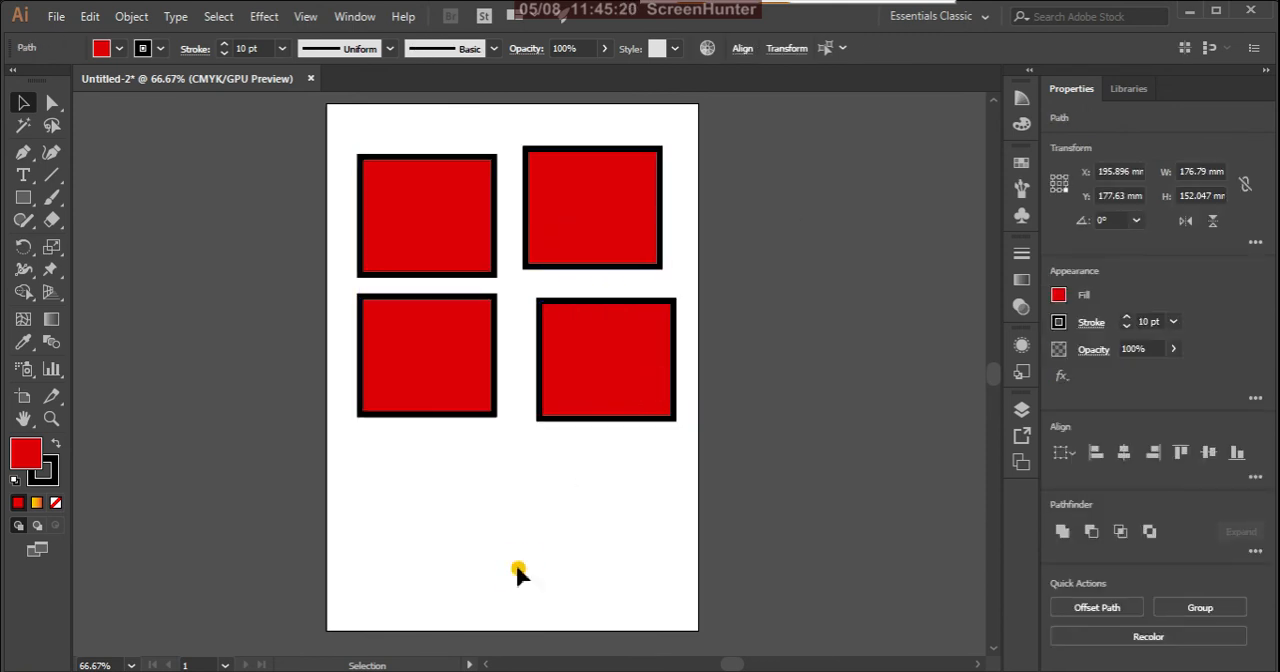
Step: Move the lower-left rectangle on its own past the artboard edge and back to about X 95 mm, Y 178 mm
left_click(470, 396)
left_click_drag(486, 349, 400, 430)
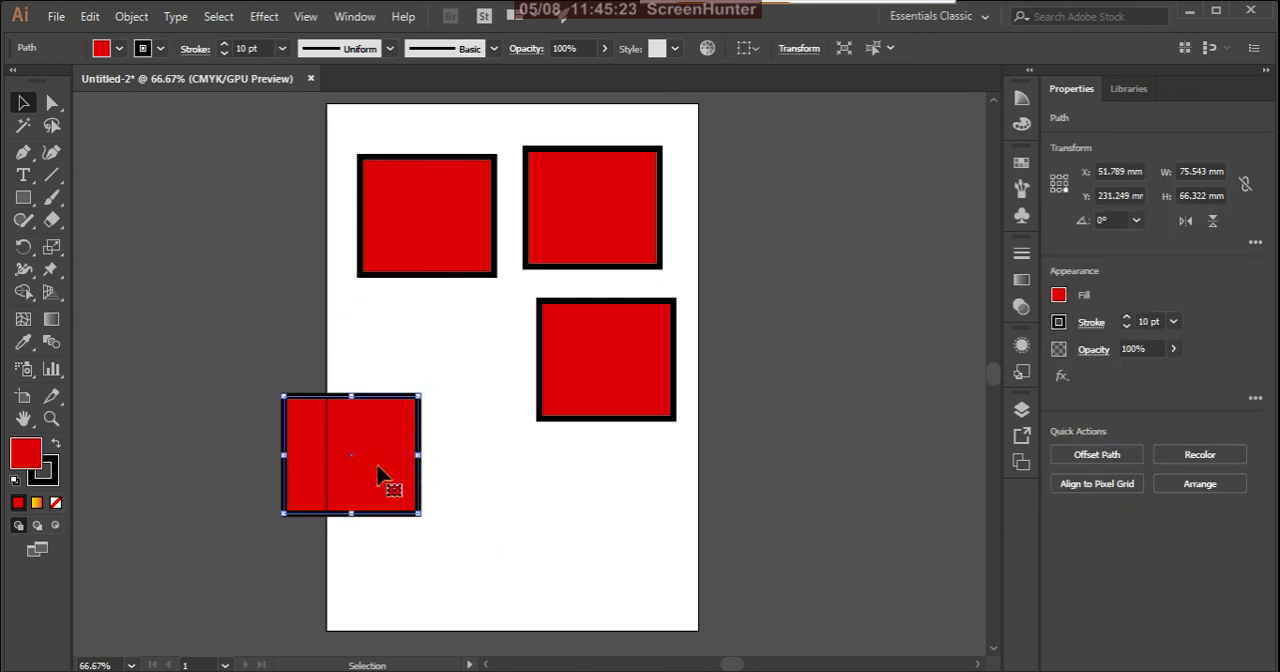
left_click_drag(372, 474, 446, 375)
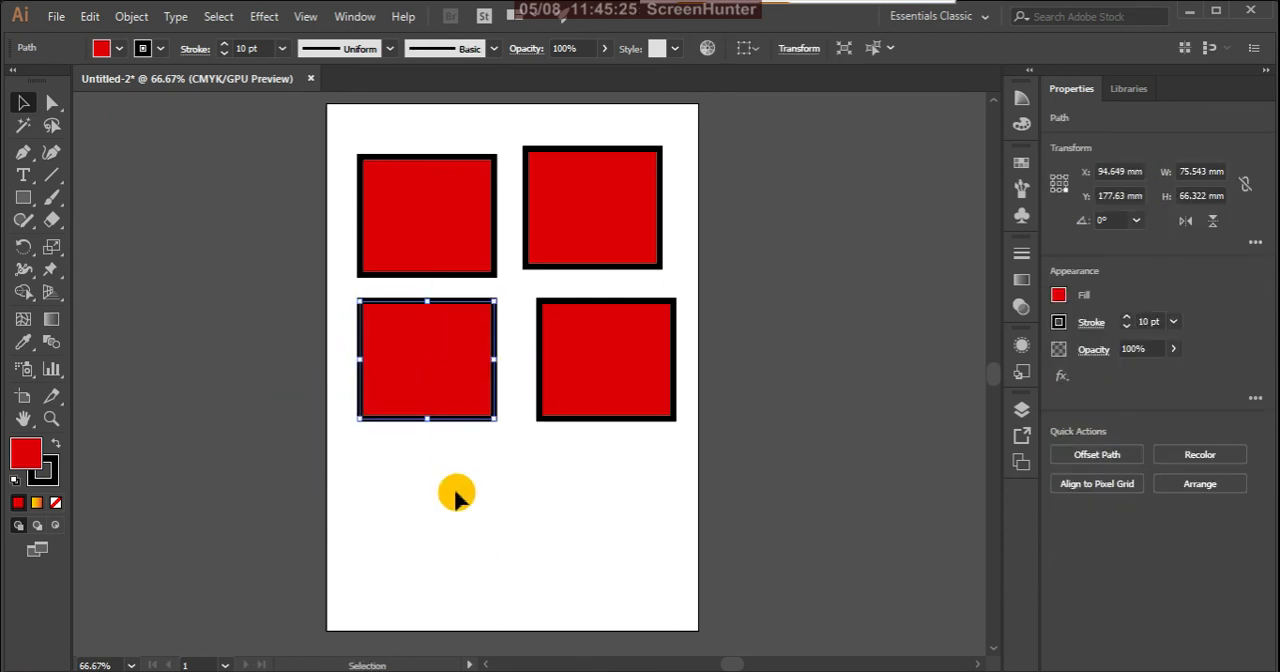
left_click(455, 490)
Step: Select all four rectangles again, regroup them, and clear the selection
left_click_drag(323, 137, 694, 463)
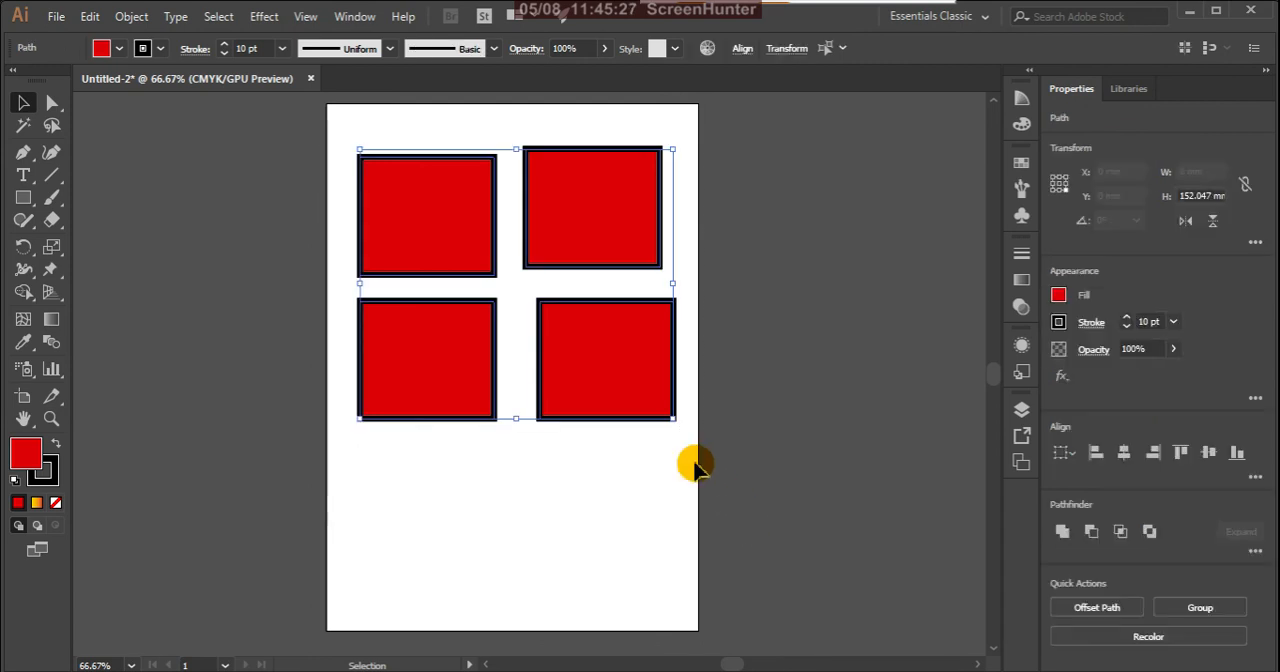
right_click(623, 377)
left_click(630, 397)
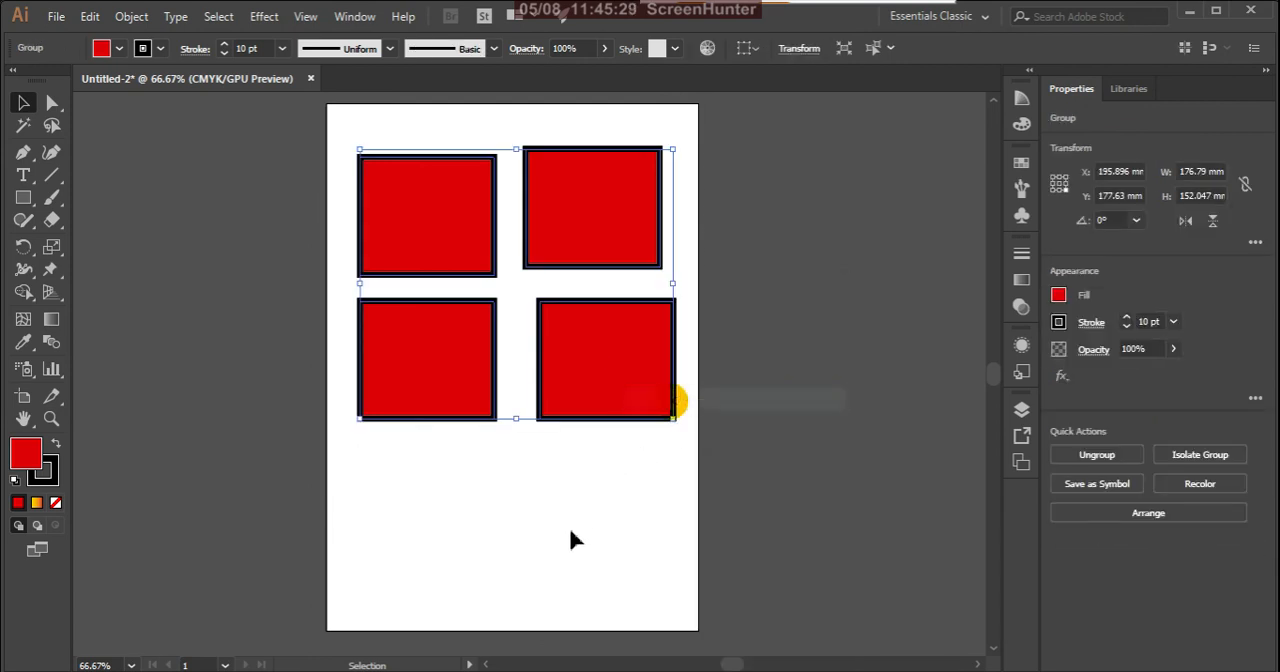
left_click(568, 540)
Step: Move the regrouped rectangles together with the Selection tool to about X 193 mm, Y 194 mm
left_click_drag(466, 214, 472, 289)
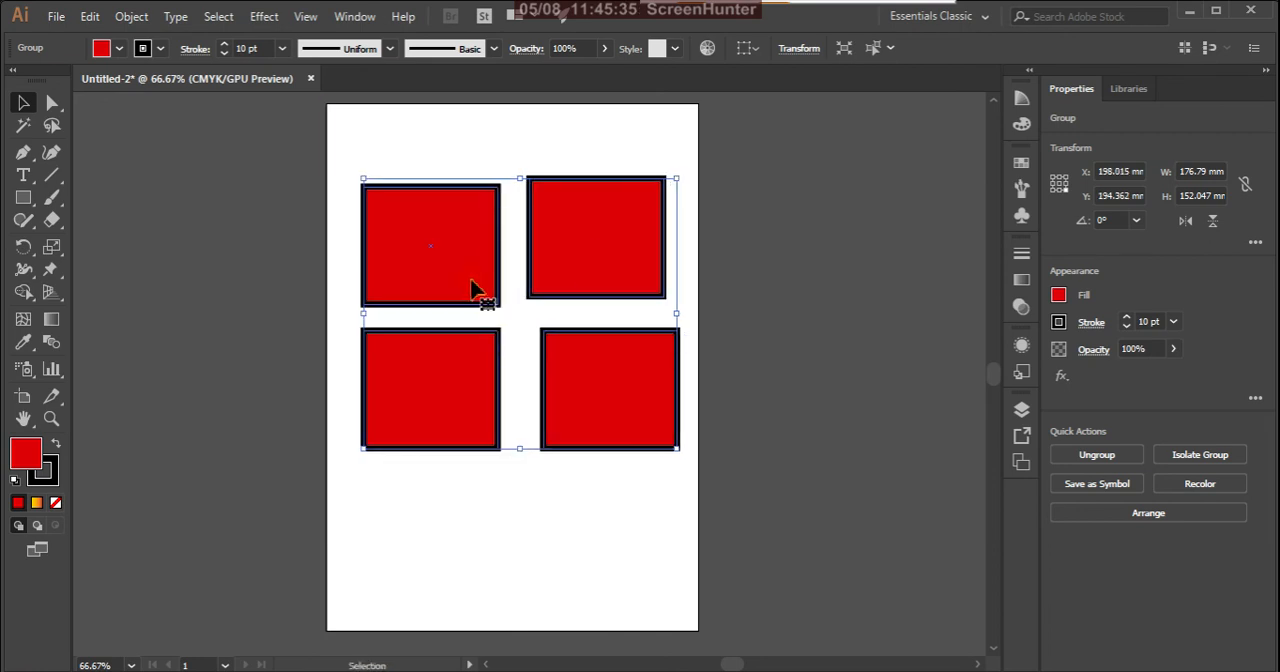
left_click(286, 290)
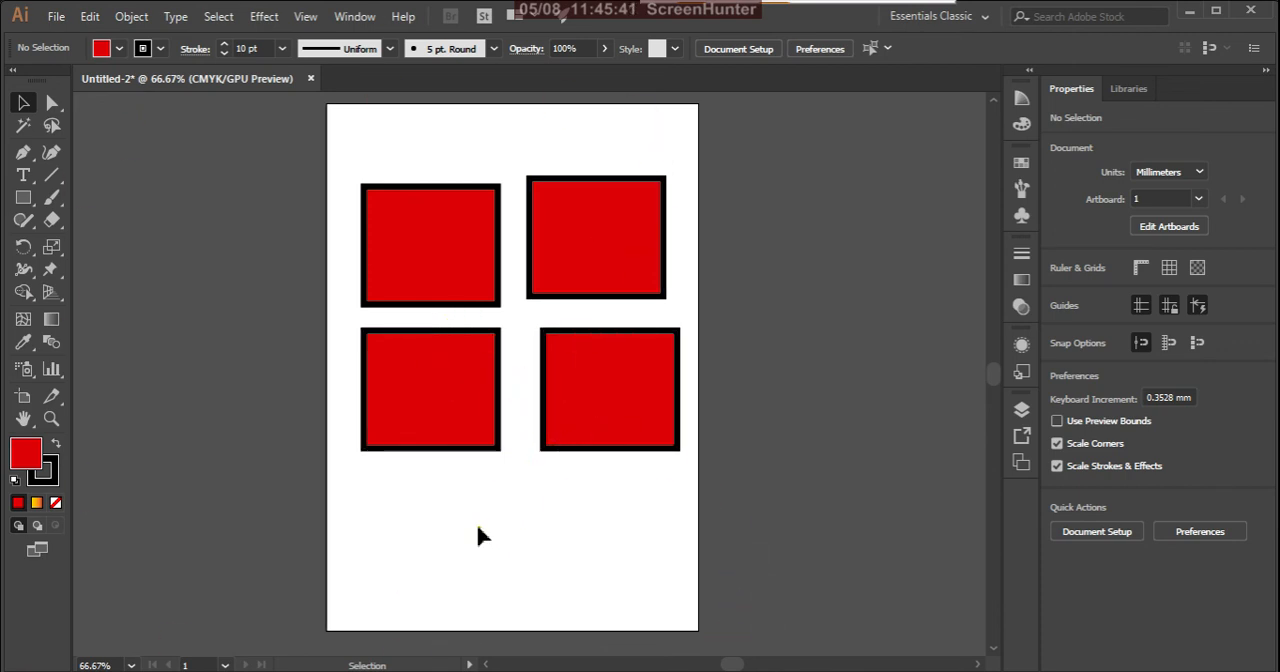
left_click(623, 376)
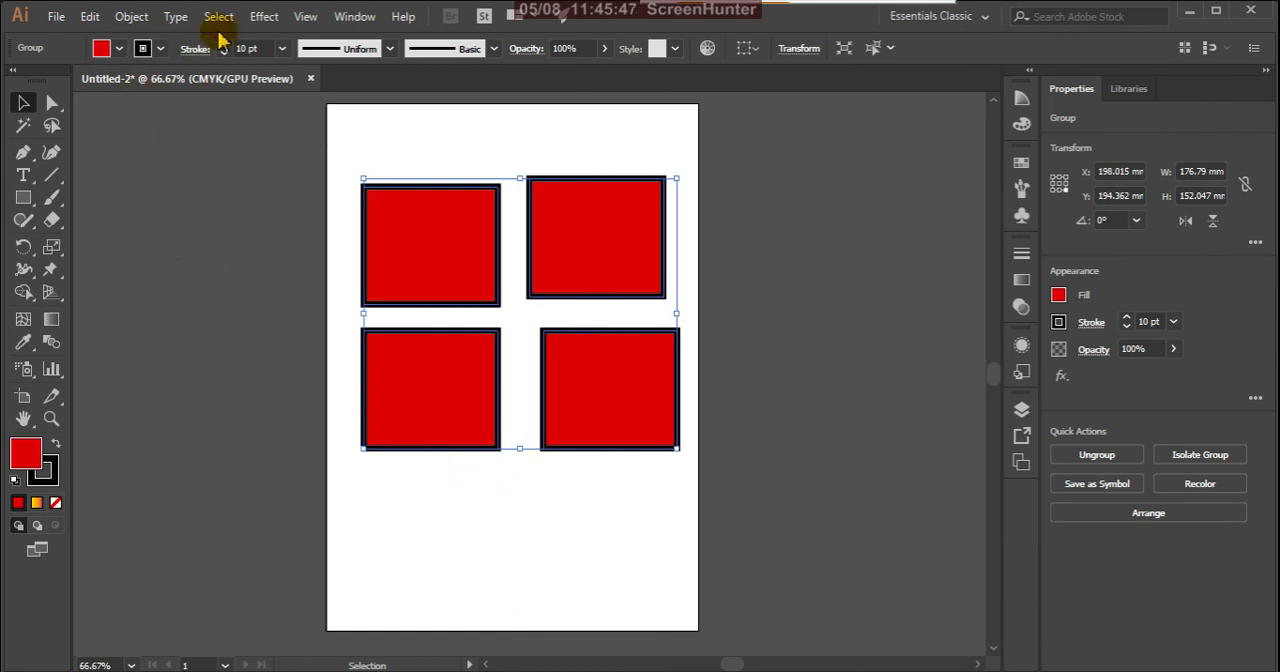
left_click(406, 526)
left_click(466, 406)
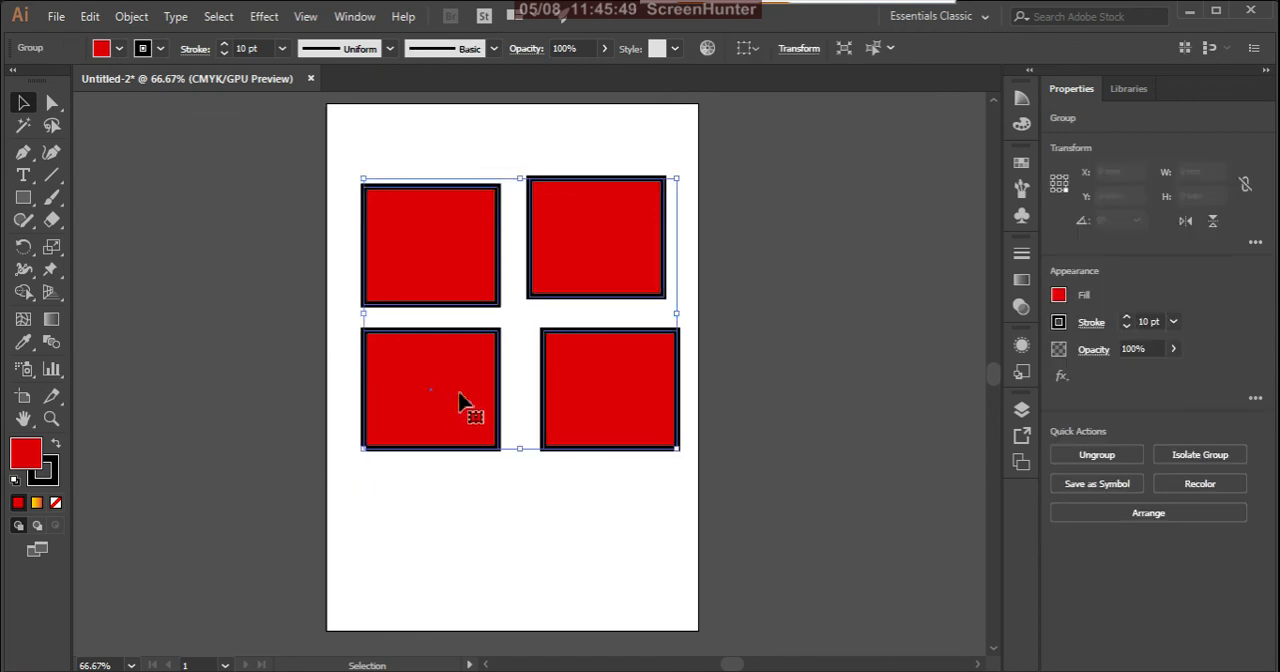
left_click_drag(461, 381, 452, 381)
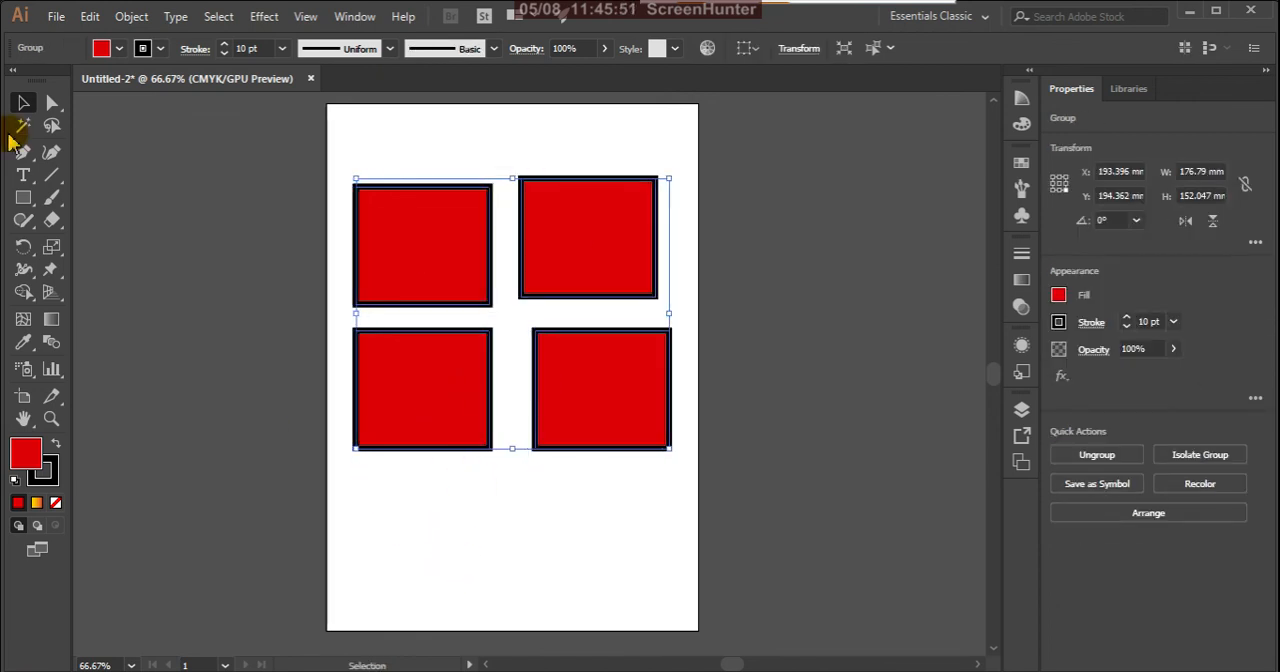
Step: Move only the group's lower-left rectangle to about X 95 mm, Y 205 mm using the Group Selection tool
left_click_drag(53, 112, 105, 133)
left_click(415, 437)
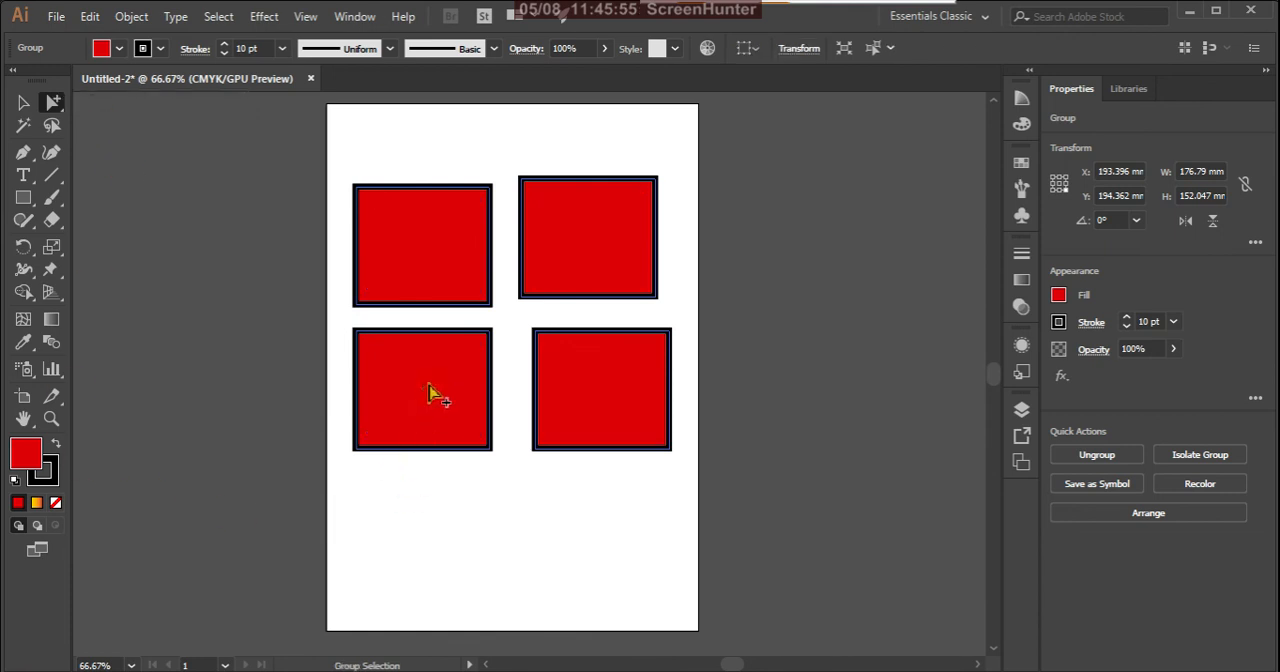
left_click(514, 523)
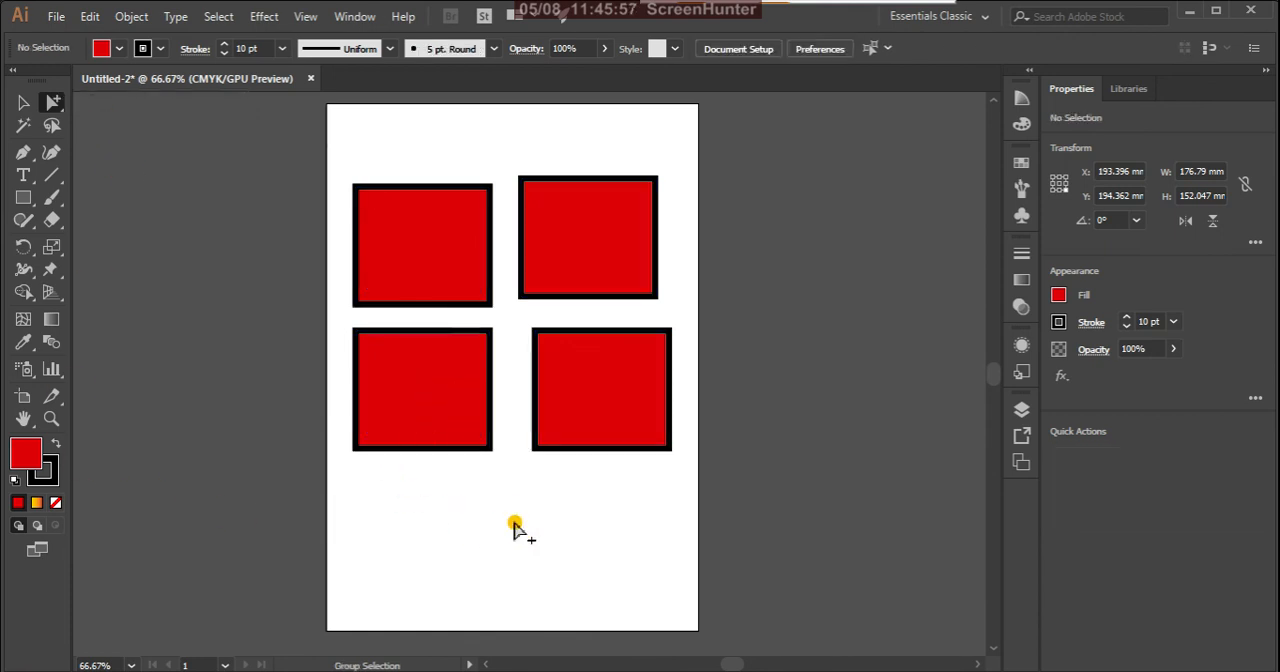
left_click(477, 418)
left_click_drag(469, 389, 470, 422)
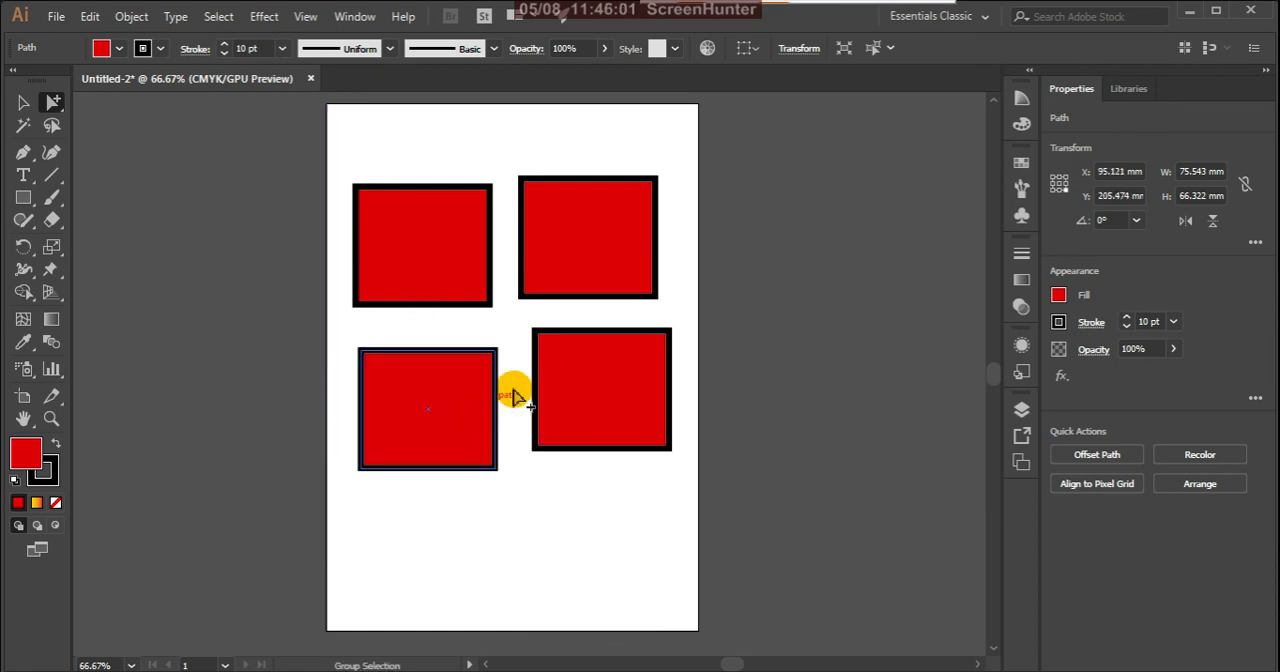
Step: Move only the group's upper-right rectangle around the artboard with the Group Selection tool and place it level with the upper-left rectangle
left_click(631, 270)
left_click(631, 270)
left_click_drag(622, 222, 690, 140)
left_click_drag(663, 191, 597, 284)
Step: Move the group's upper-left rectangle to about X 87 mm, Y 84 mm and its lower-right rectangle to about X 207 mm, Y 272 mm
left_click(424, 296)
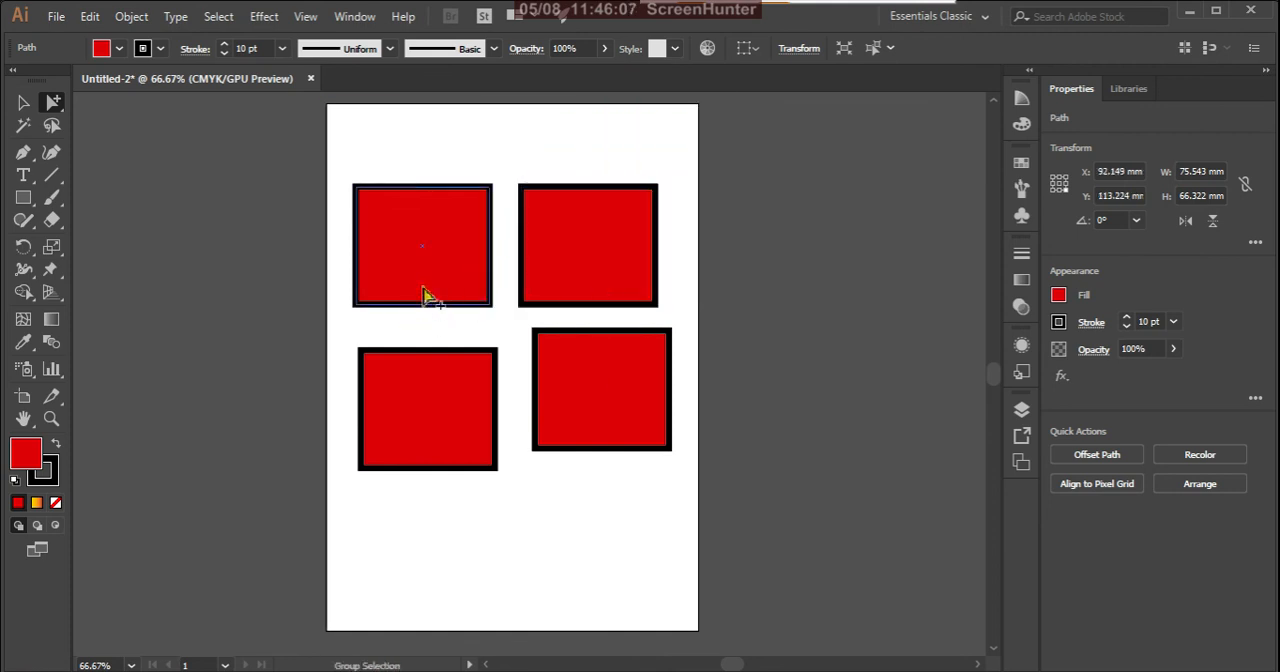
left_click_drag(472, 277, 464, 224)
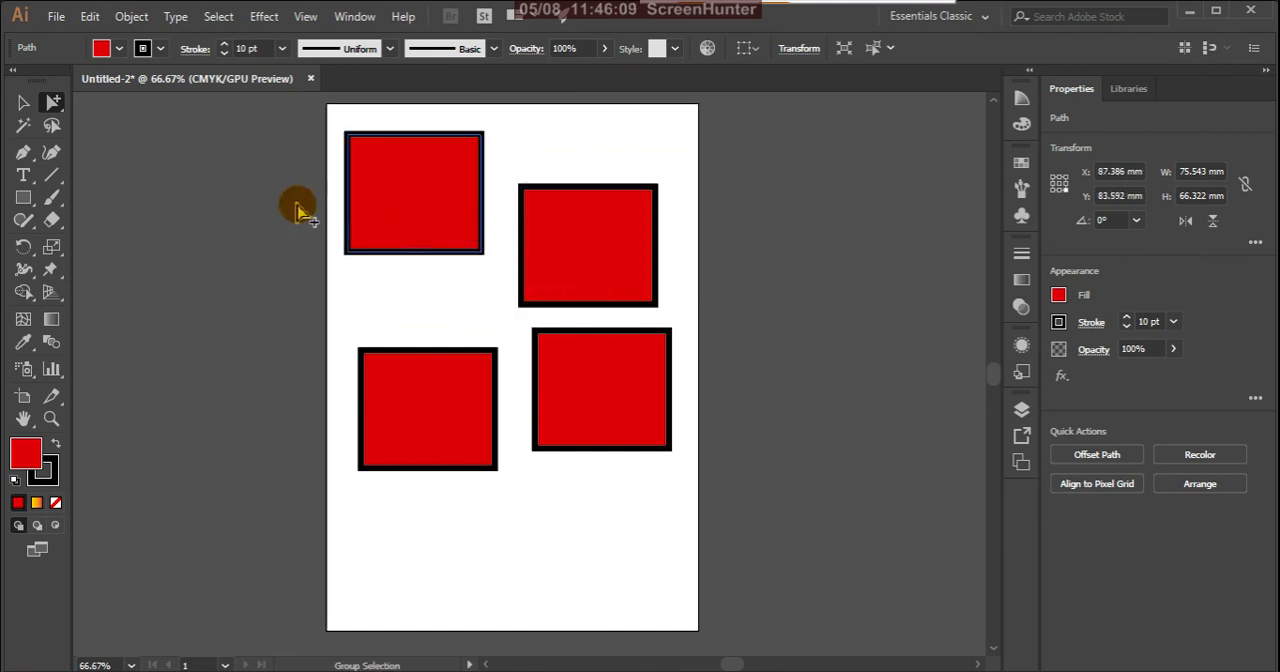
left_click(571, 394)
left_click_drag(632, 415, 656, 551)
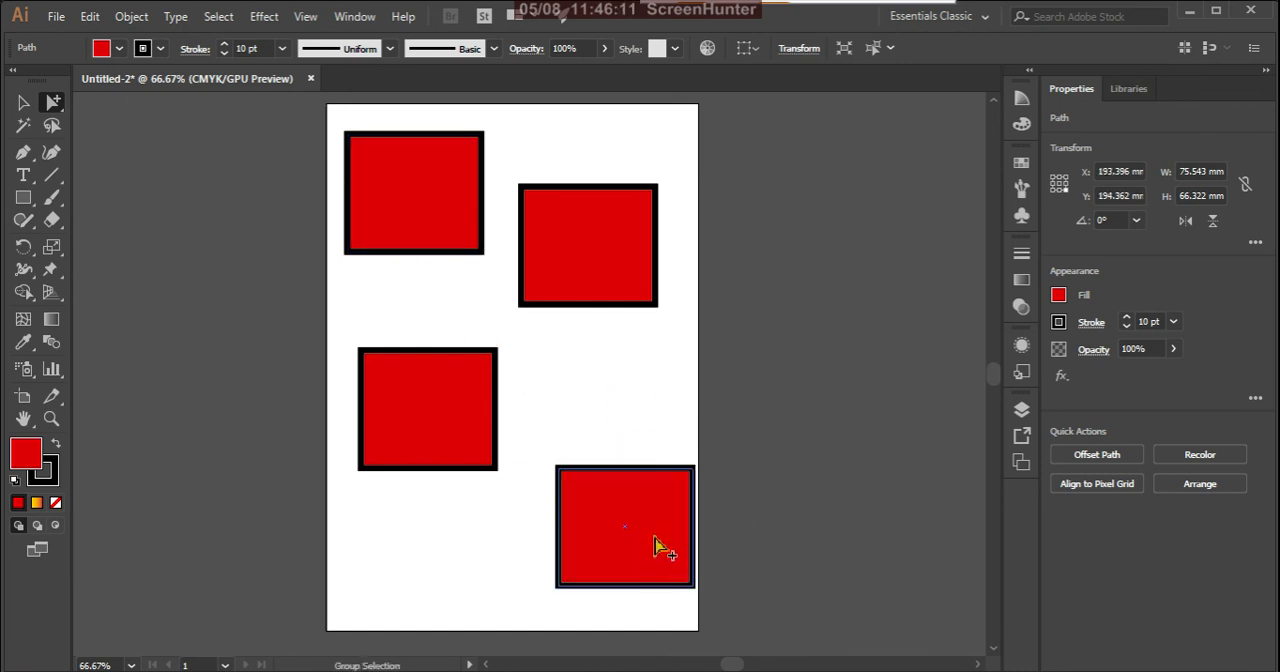
left_click(477, 388)
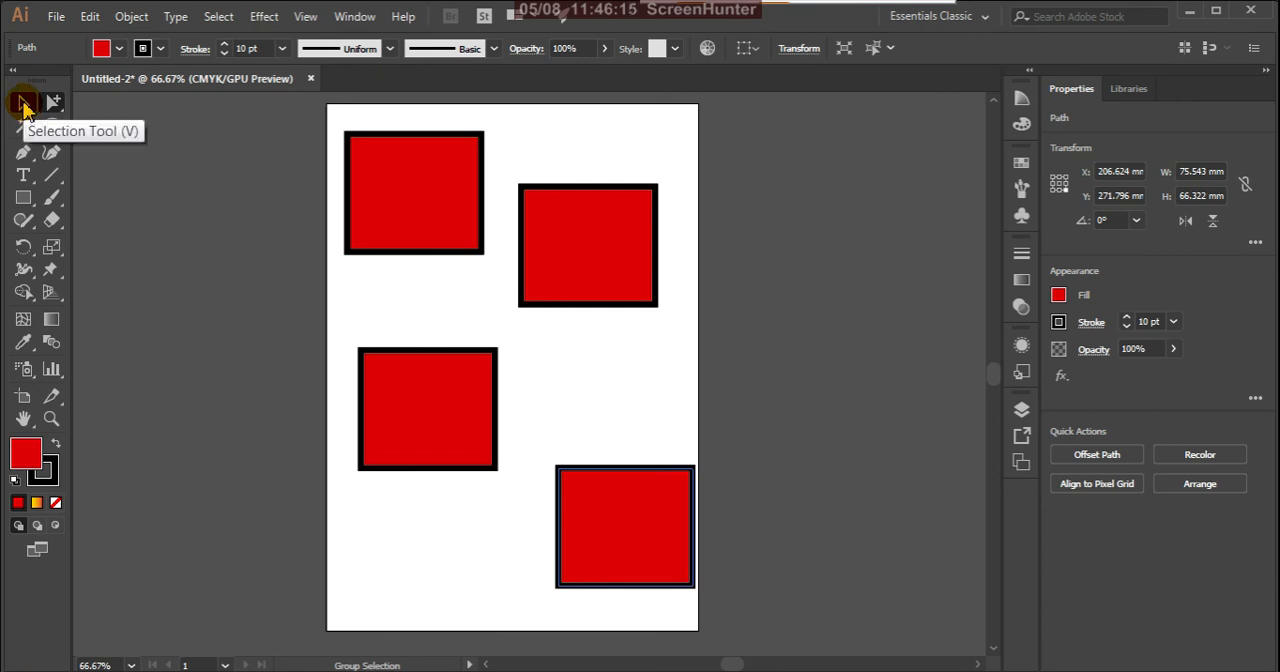
Step: Select the whole group with the Selection tool and move it to about X 208 mm, Y 271 mm
left_click(23, 104)
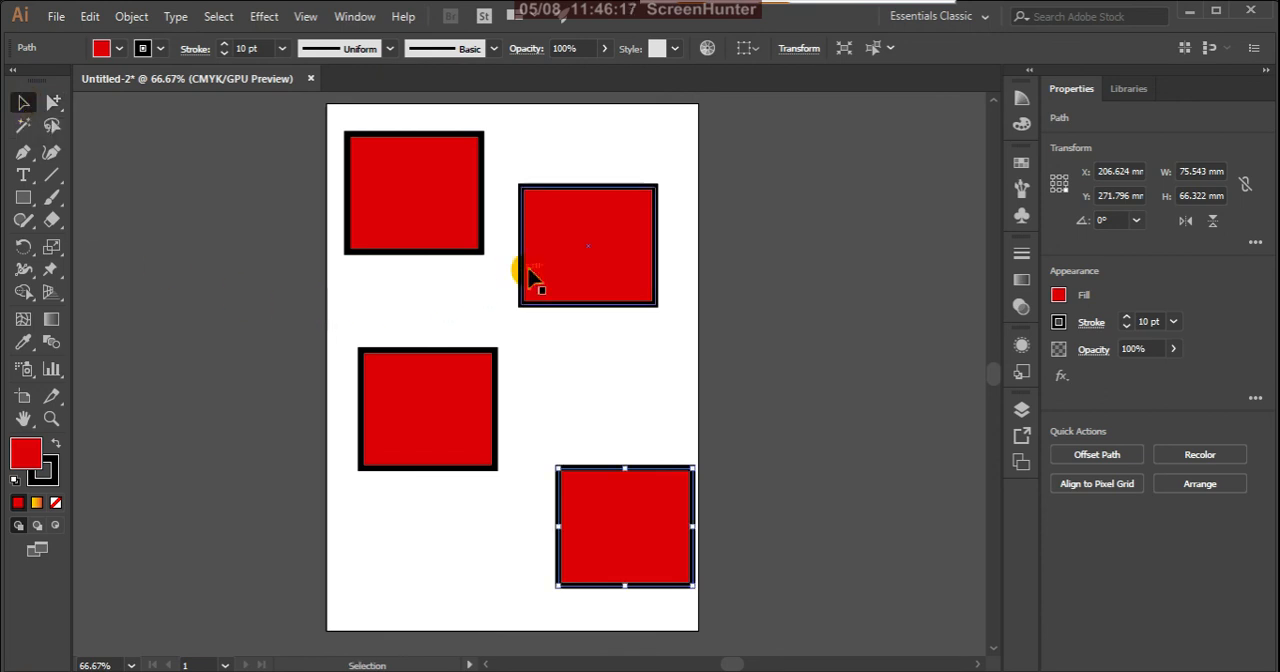
left_click(612, 252)
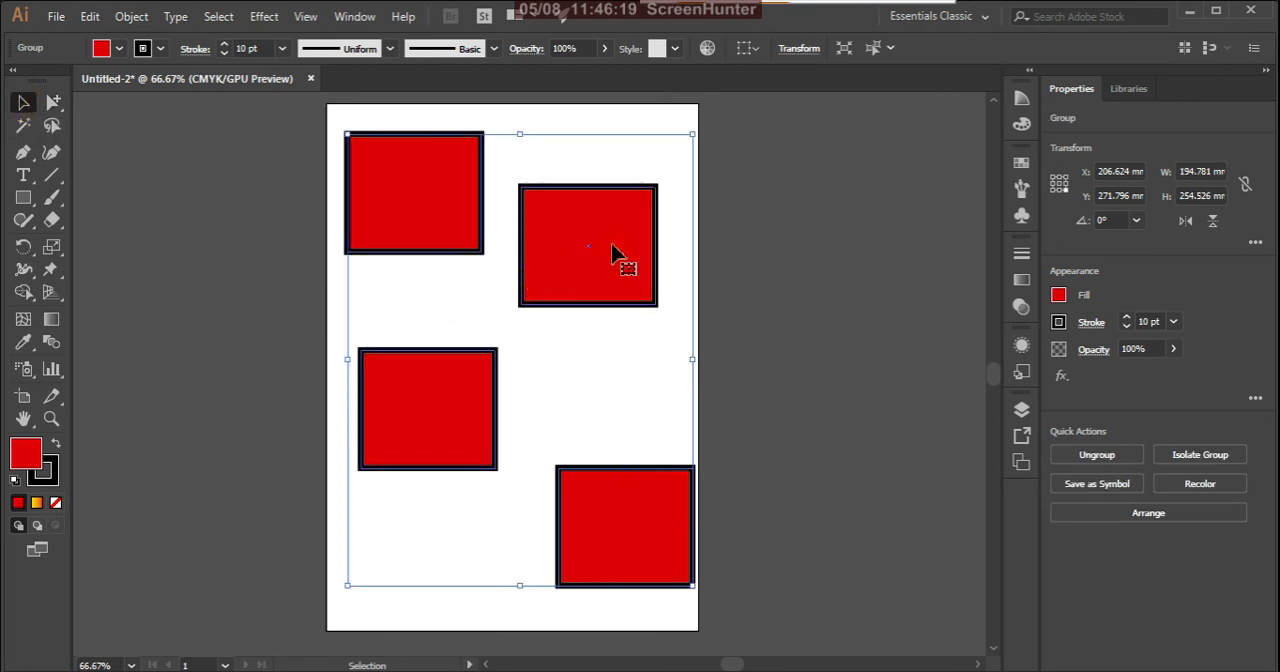
left_click_drag(612, 252, 620, 286)
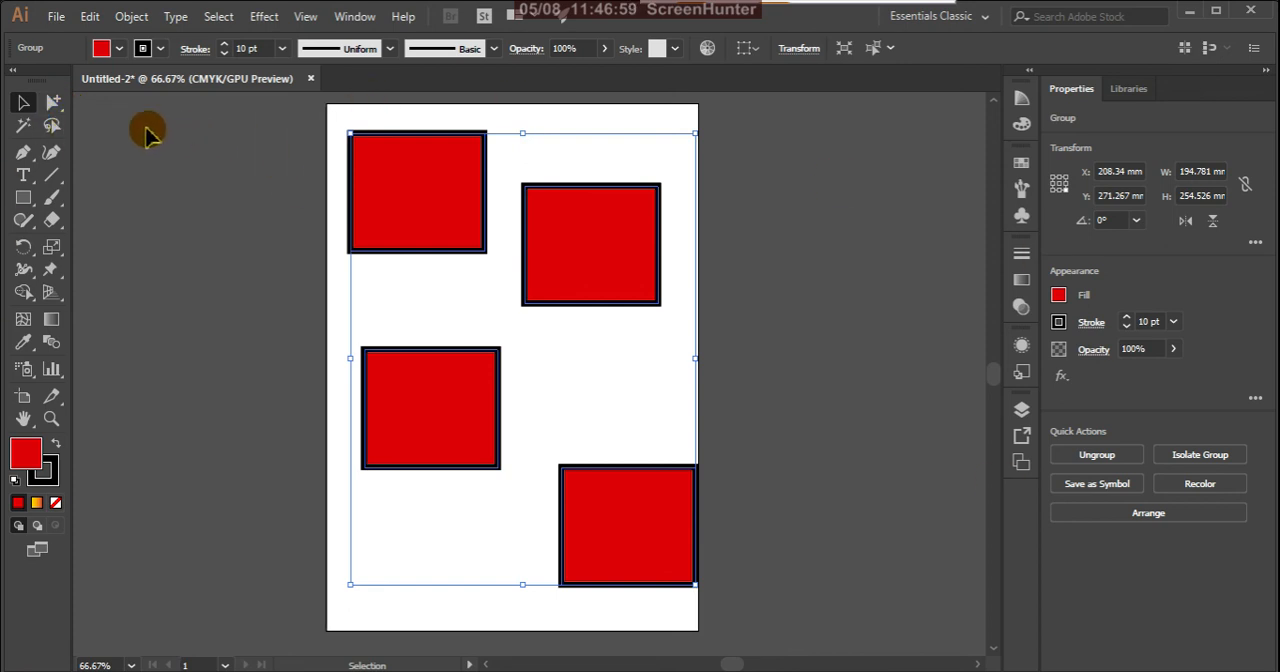
left_click(54, 103)
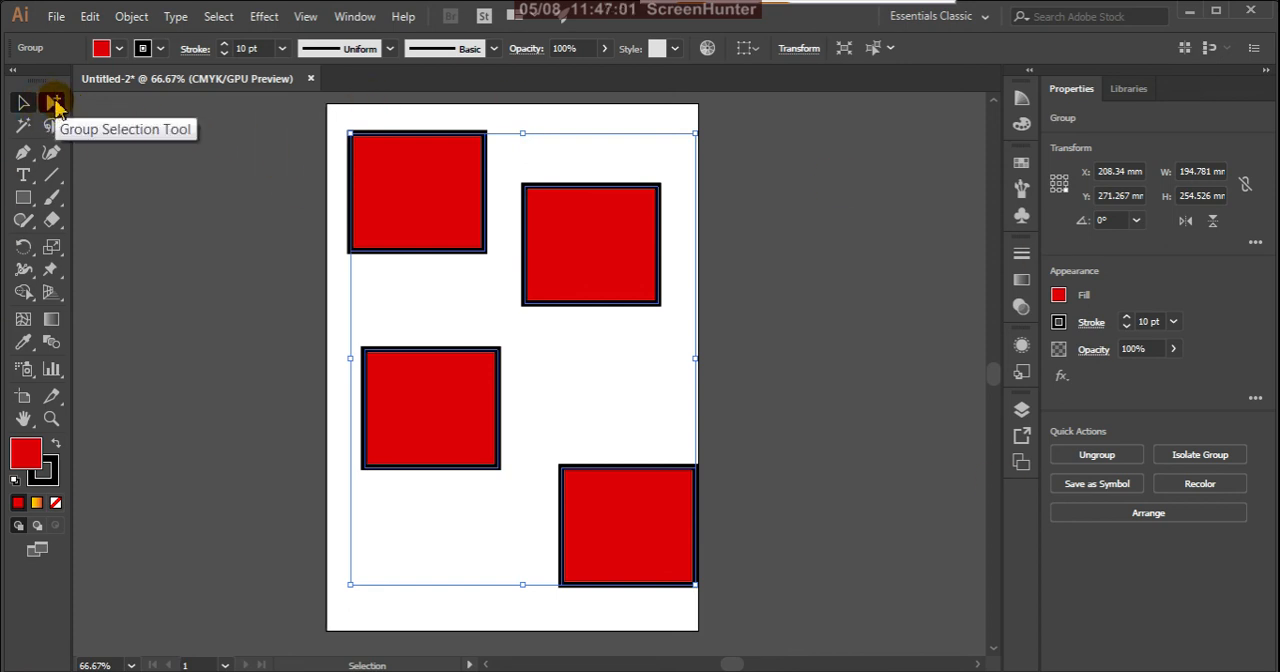
left_click(54, 103)
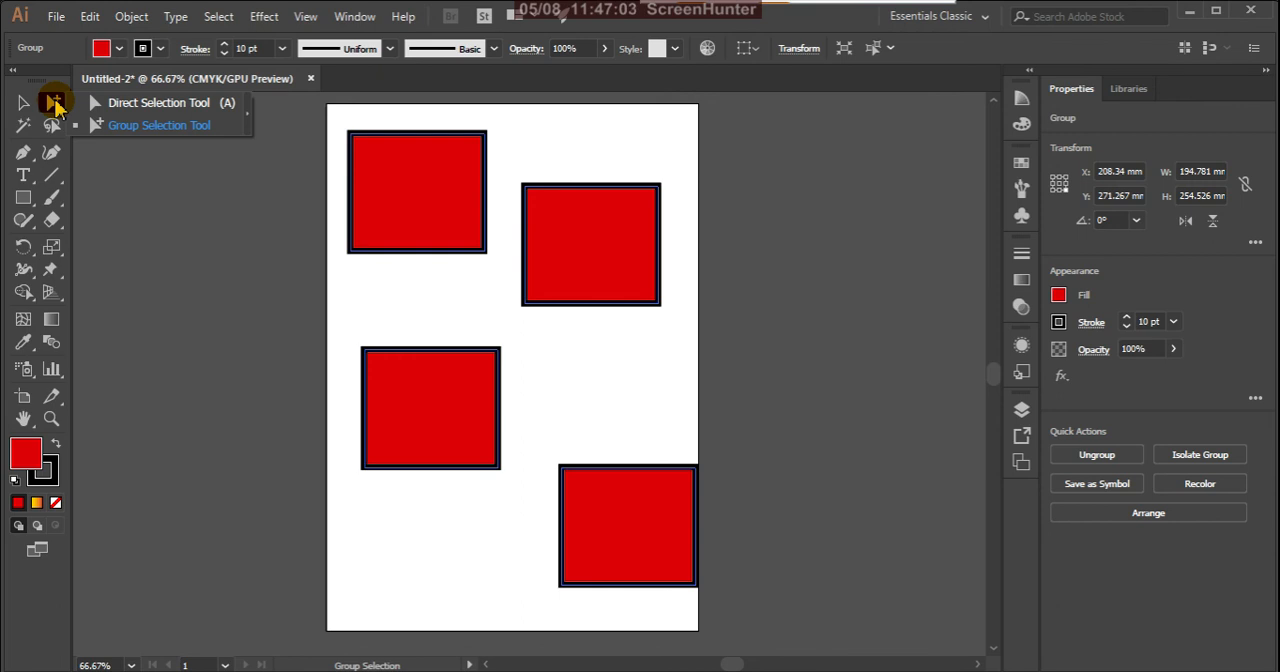
double_click(54, 103)
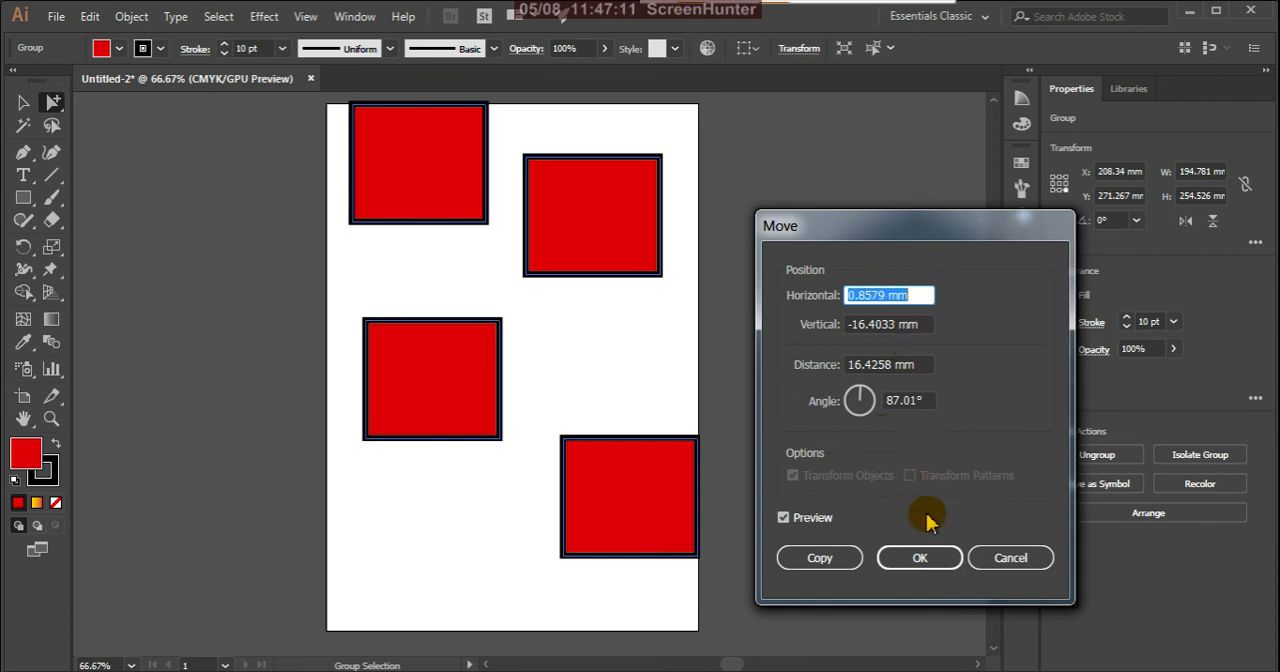
left_click(1006, 557)
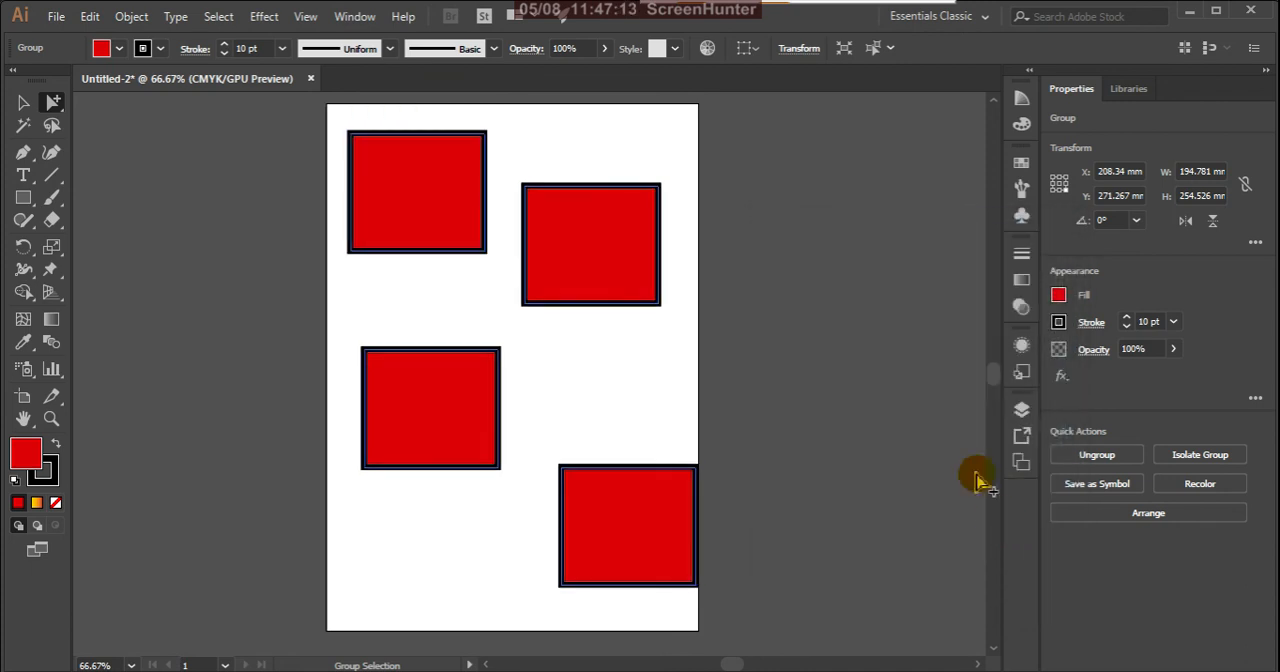
Step: Select the entire group of four rectangles with the Selection tool and delete it
left_click(22, 102)
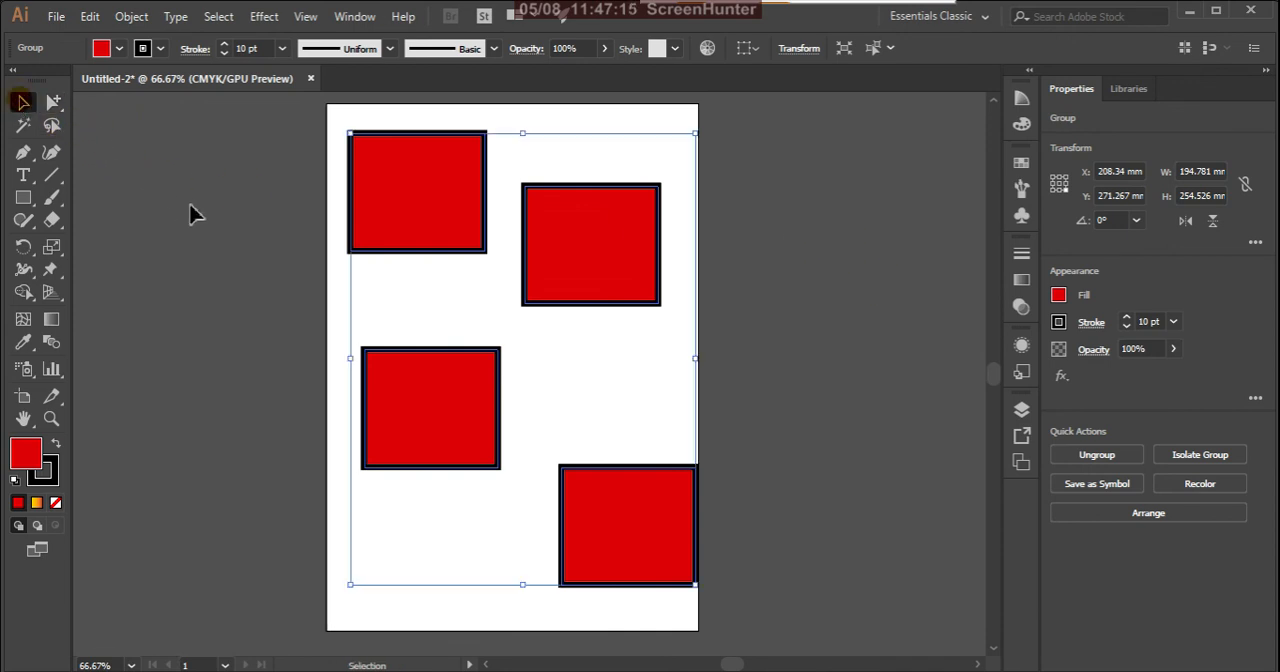
left_click(254, 240)
left_click(650, 530)
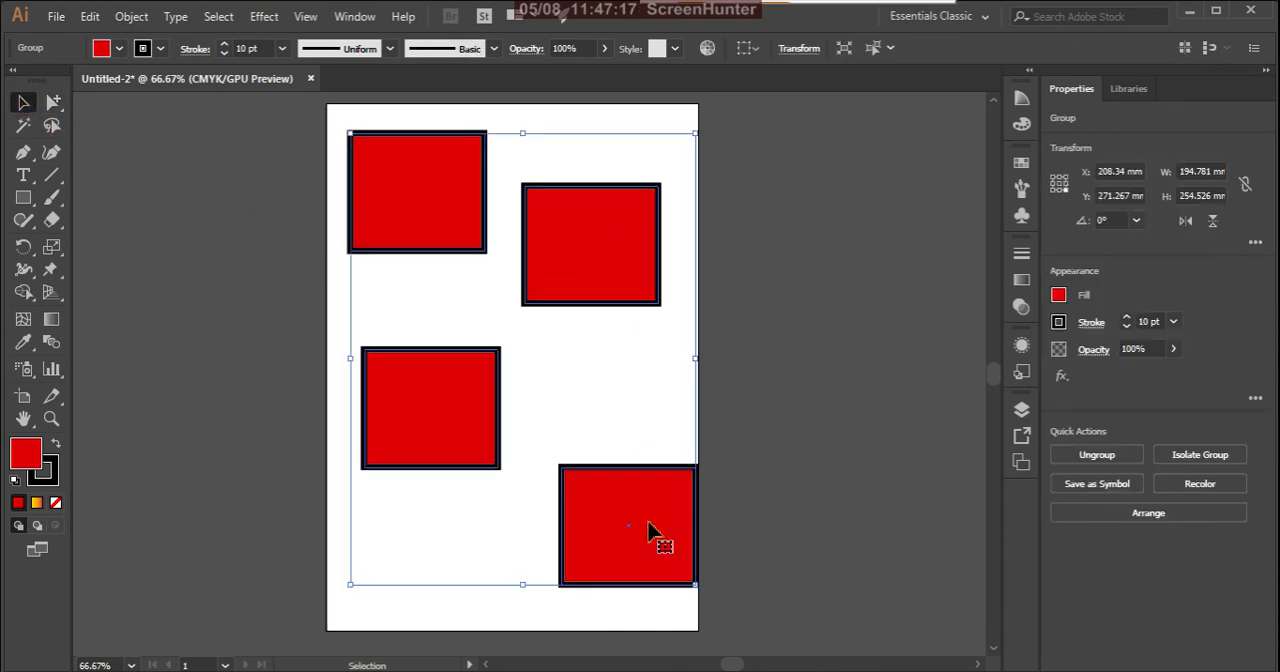
key("Delete")
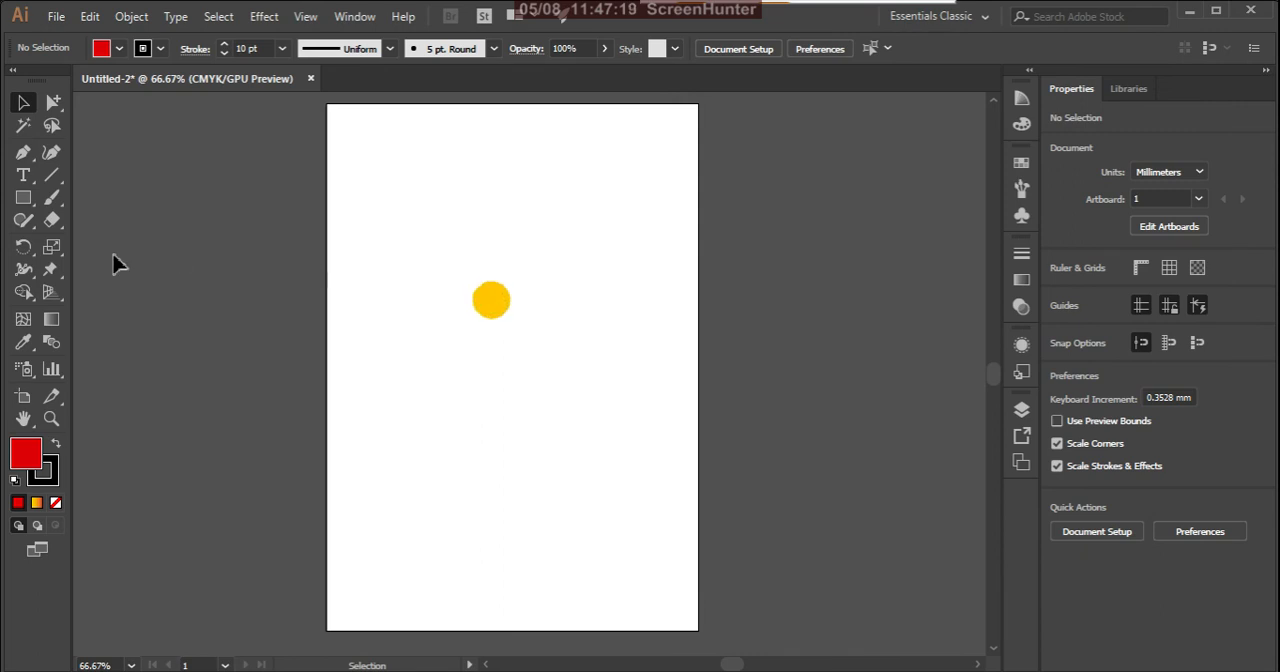
Step: Draw a red square about 111 mm wide on the empty artboard and resize it to about 112 by 132 mm
left_click(23, 197)
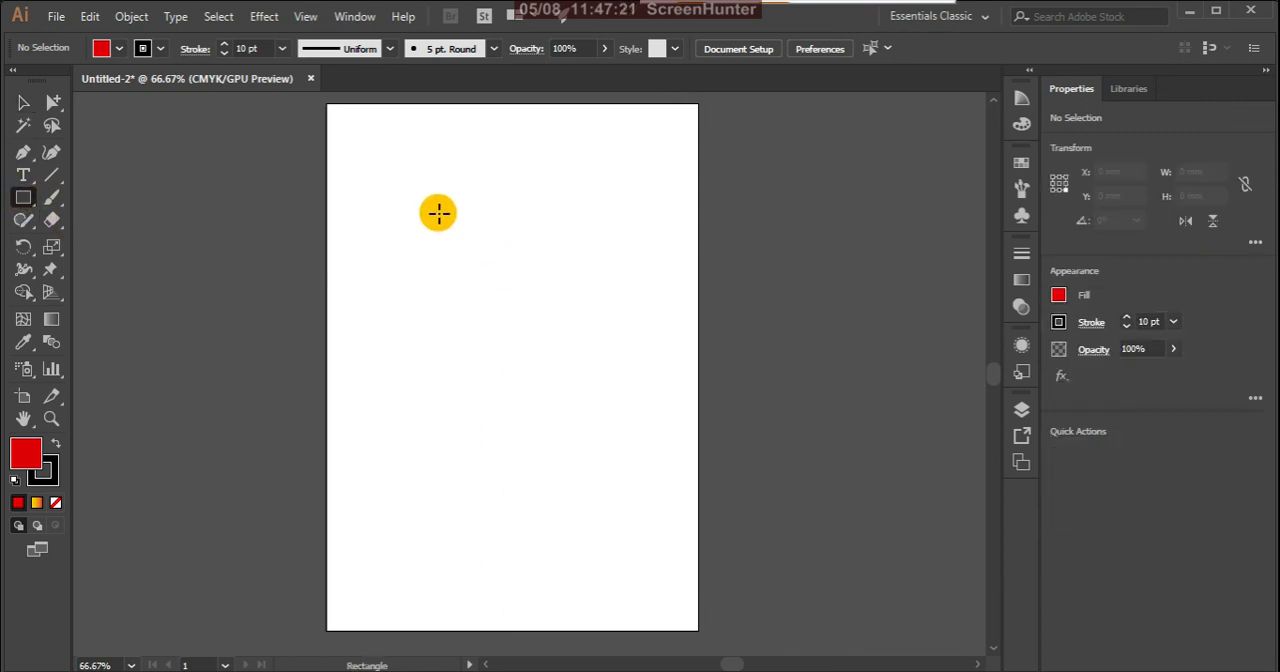
left_click_drag(438, 212, 632, 409)
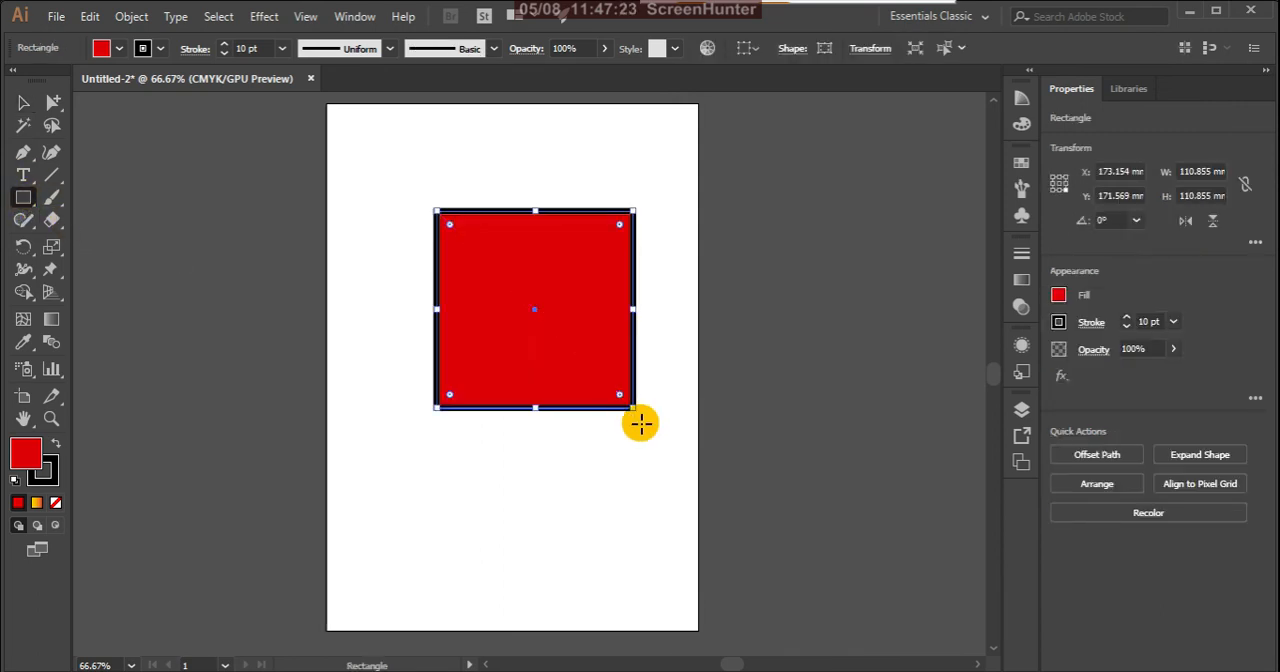
left_click(23, 103)
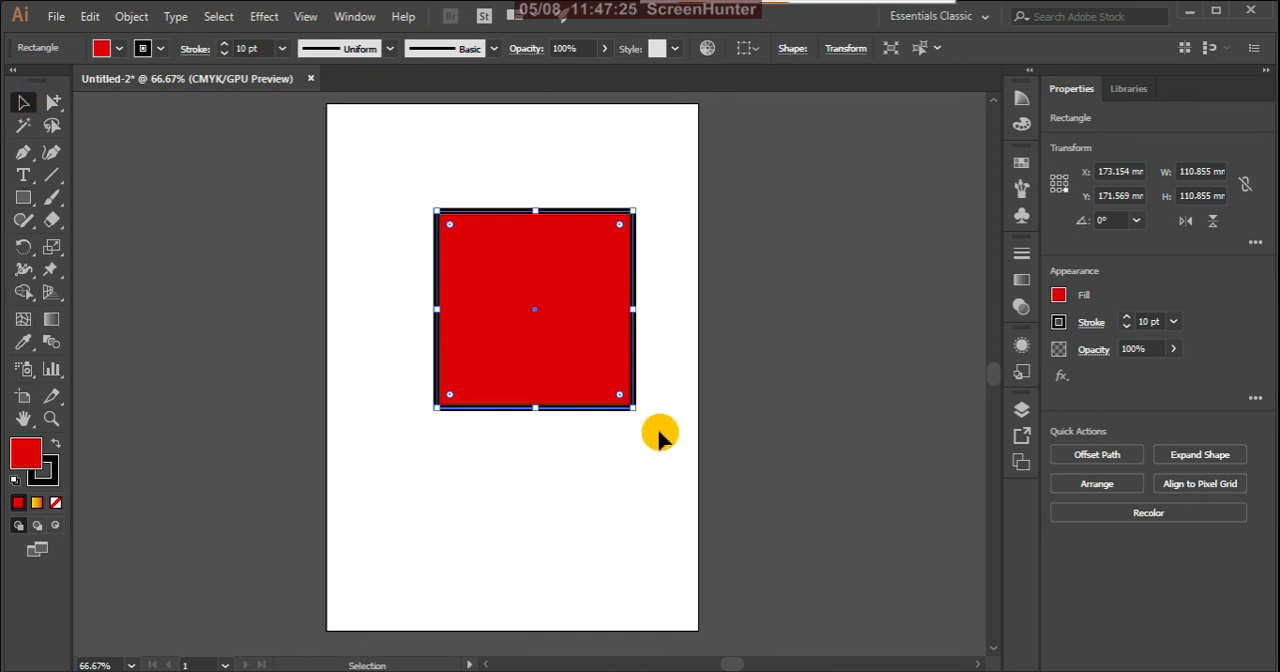
mouse_move(633, 408)
left_mouse_down()
mouse_move(700, 510)
mouse_move(594, 391)
left_mouse_up()
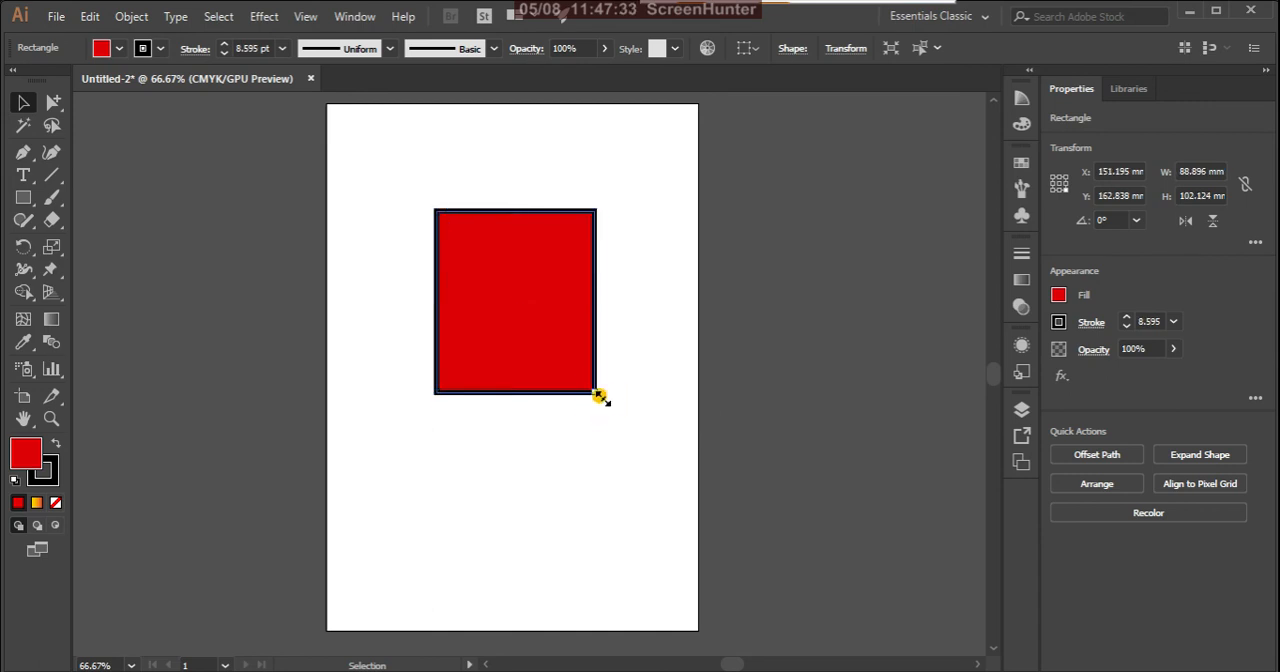
left_click_drag(599, 394, 638, 451)
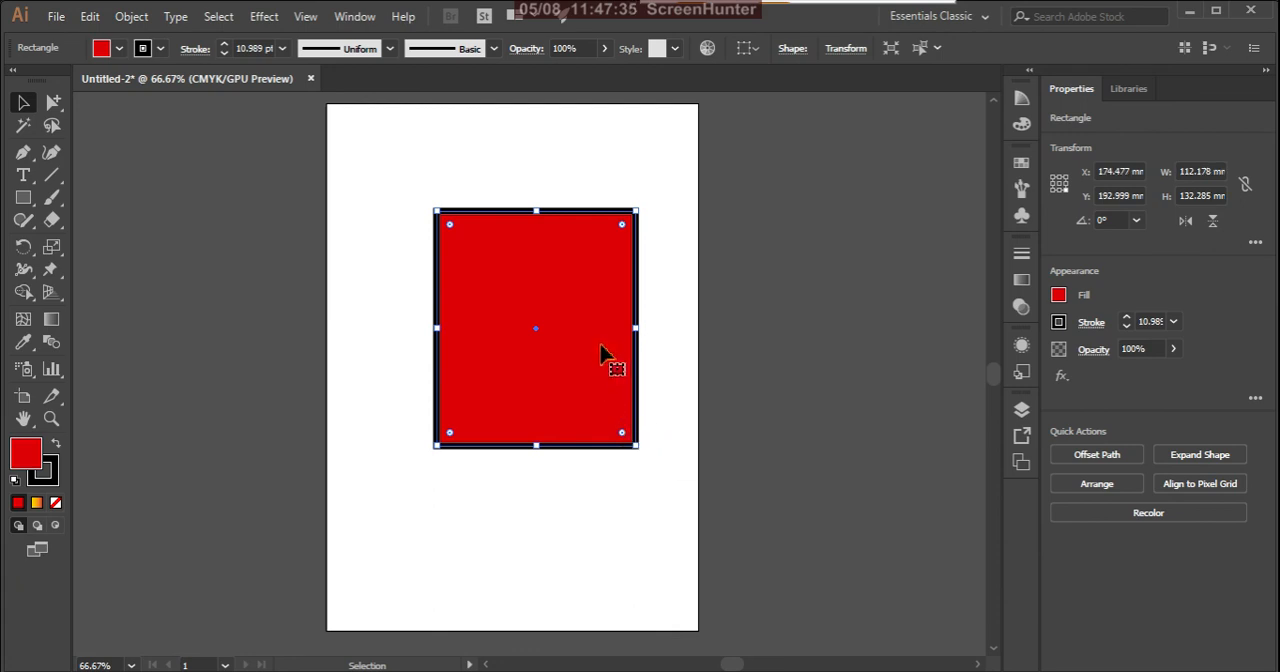
Step: Move the red rectangle around the artboard with the Selection tool, leaving it at about X 165 mm, Y 191 mm
left_click_drag(588, 313, 560, 255)
left_click_drag(510, 320, 511, 499)
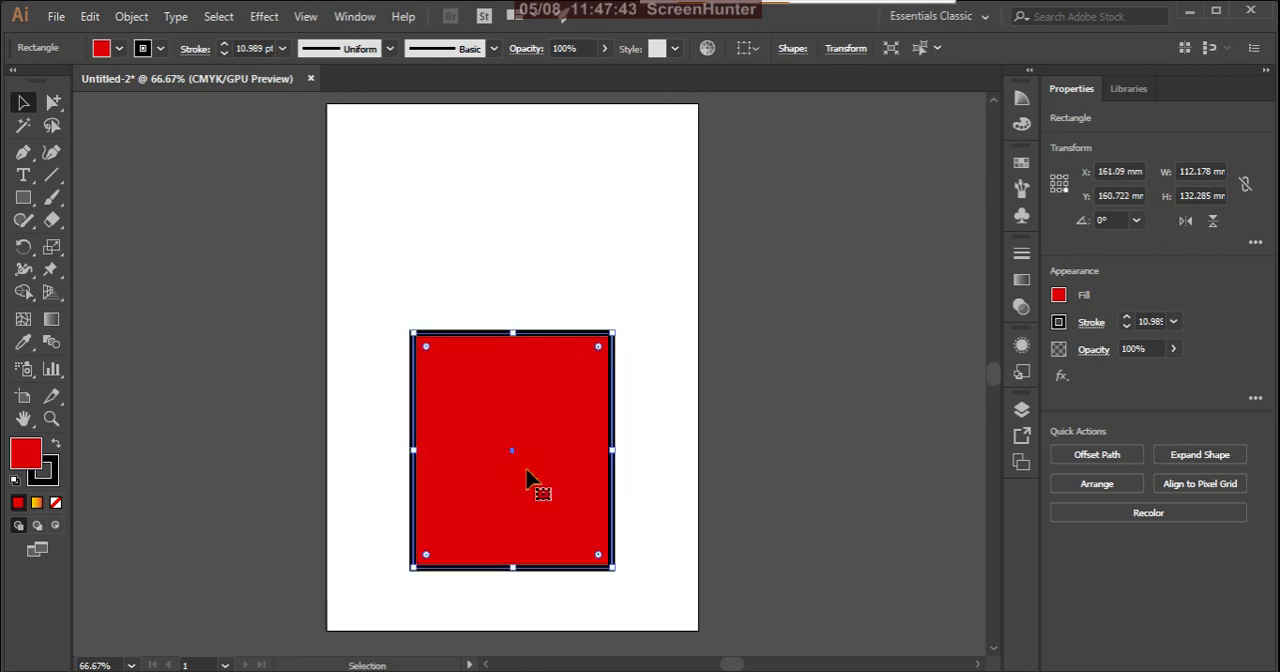
left_click_drag(546, 446, 567, 283)
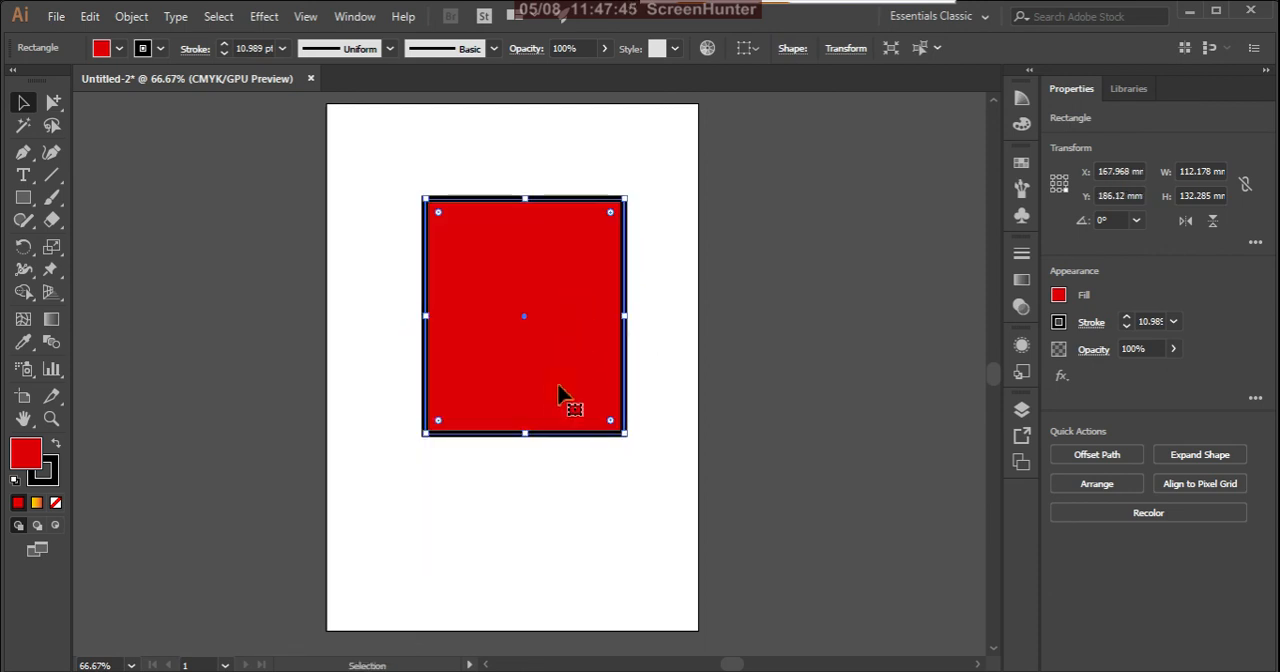
left_click_drag(563, 390, 531, 374)
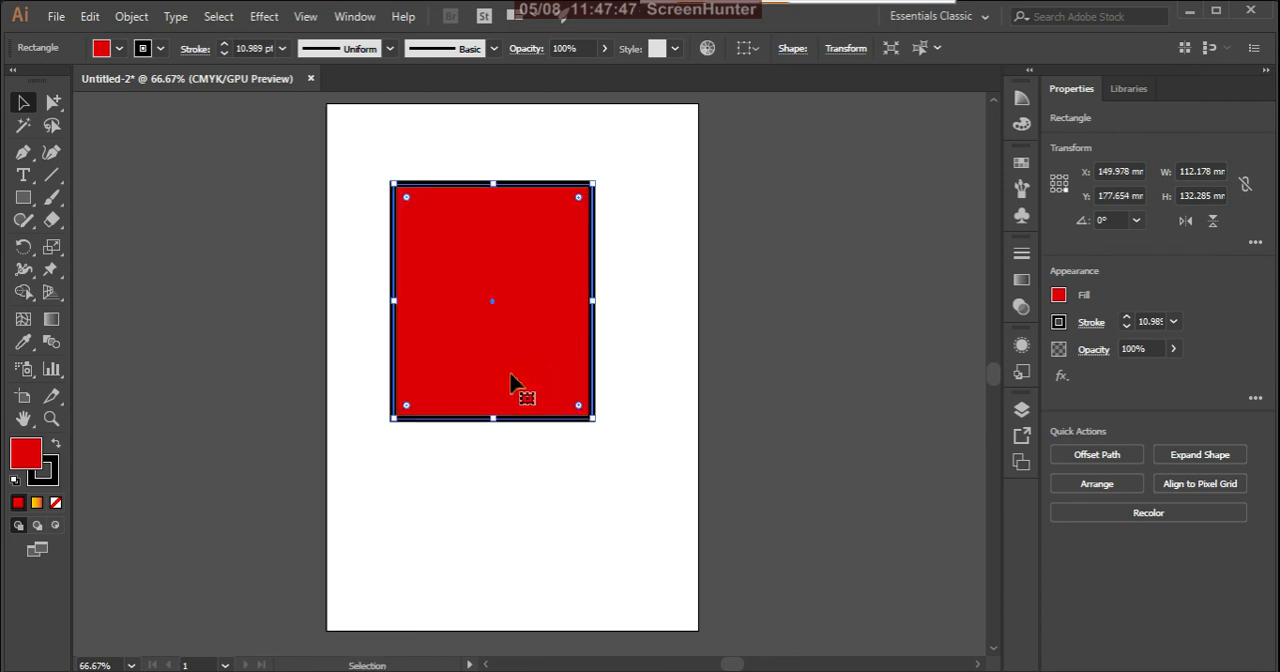
left_click_drag(509, 360, 450, 569)
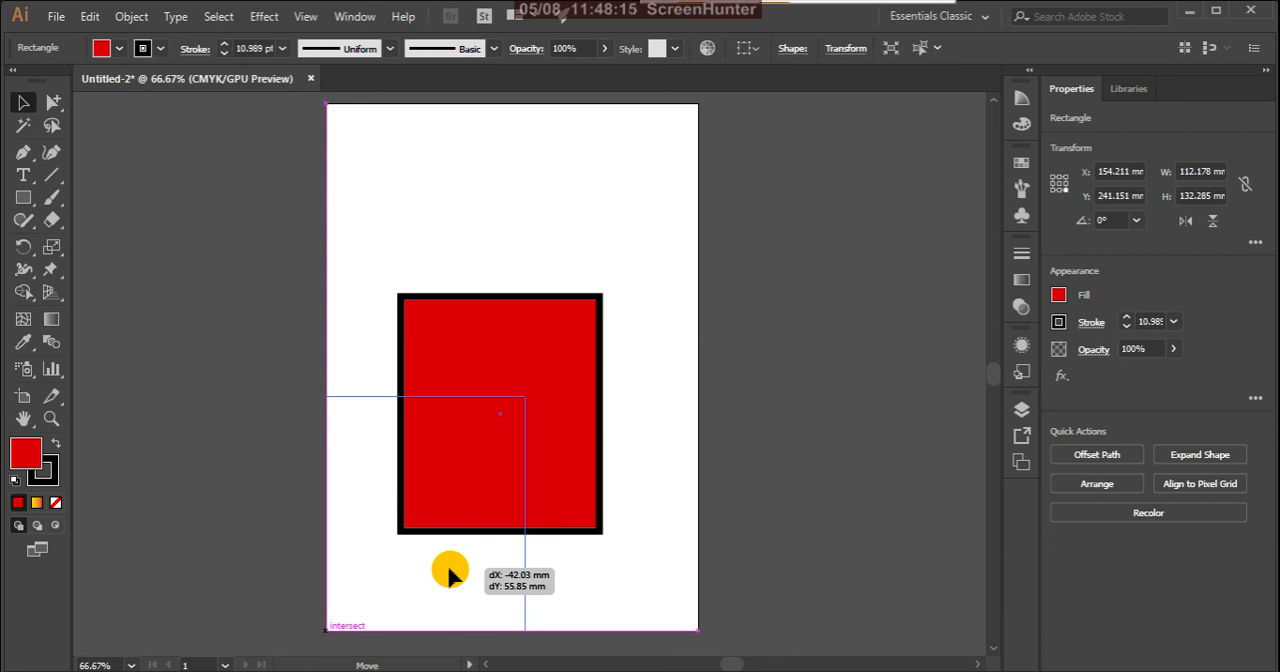
left_click_drag(449, 572, 551, 362)
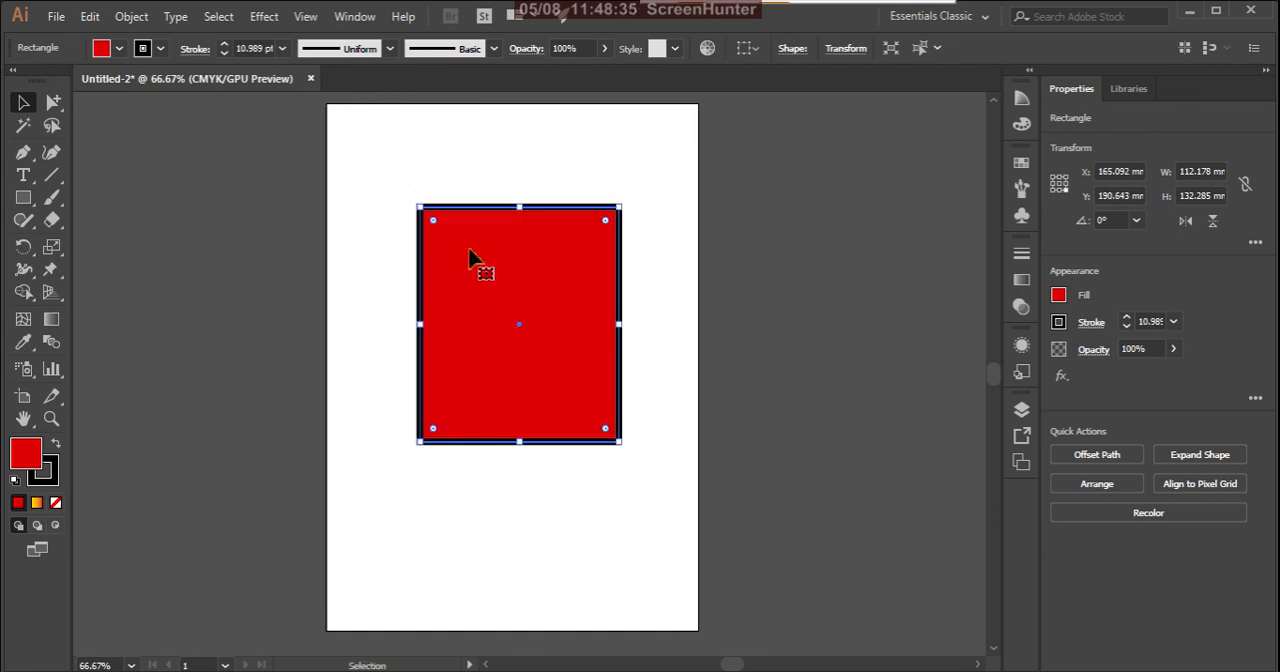
Step: Switch from the Group Selection tool to the Direct Selection tool with the red rectangle selected and show its tool variants
left_click(54, 104)
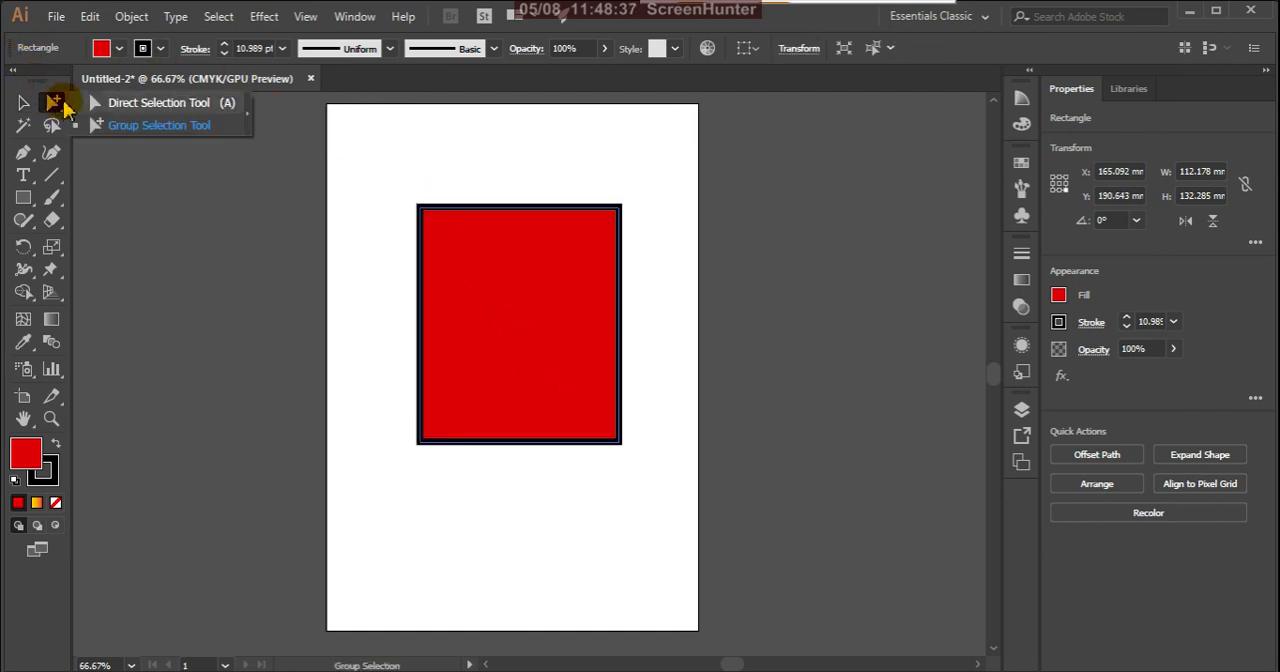
left_click(116, 104)
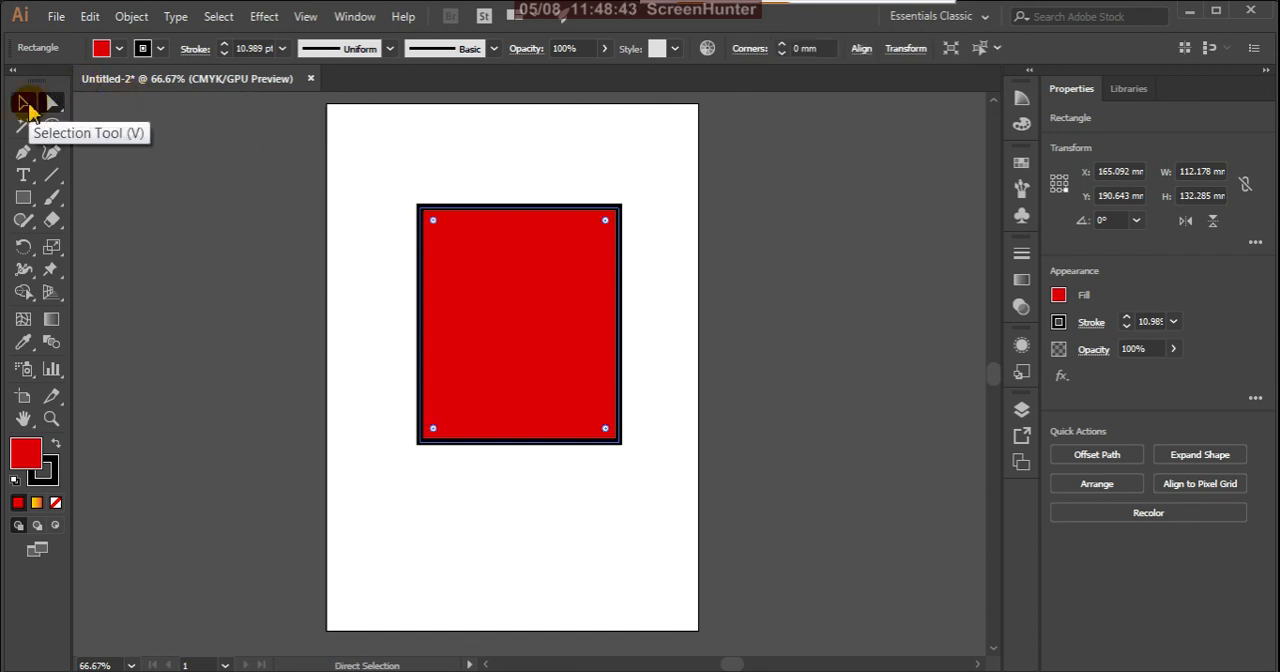
left_click(53, 107)
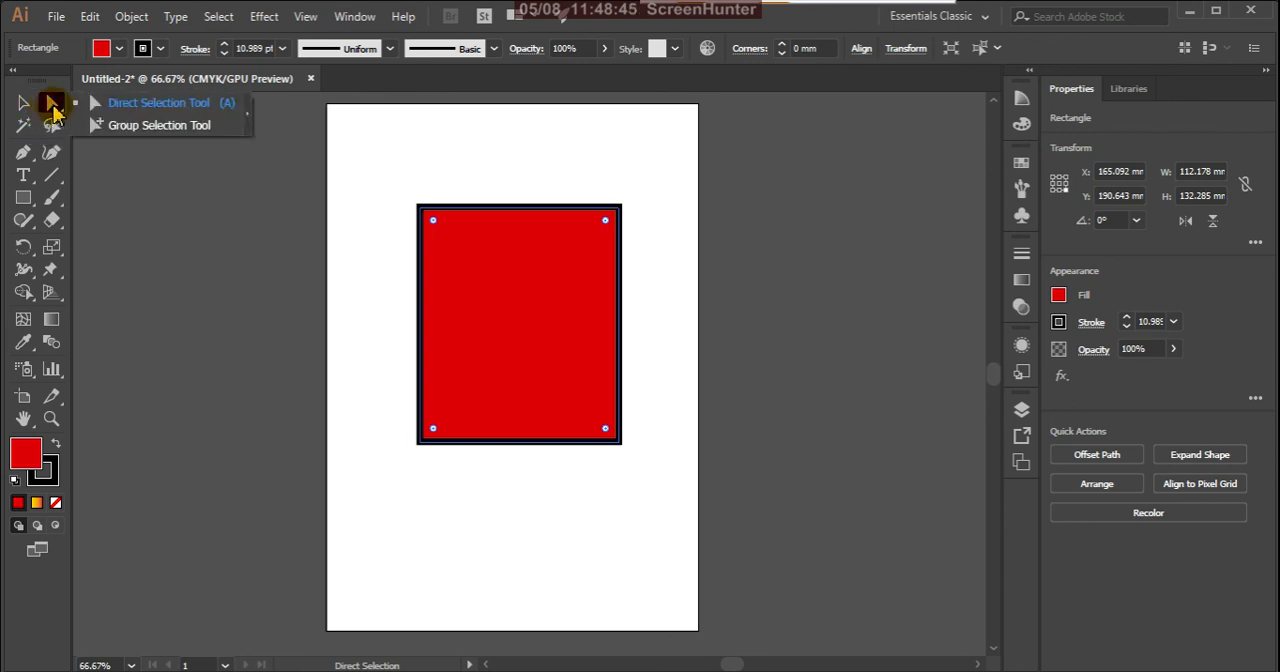